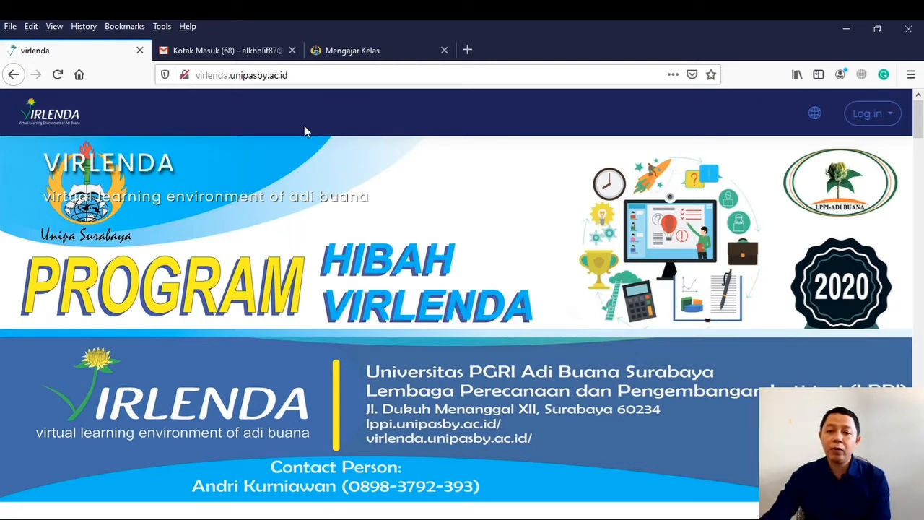
From the Gmail inbox, launch Google Drive through the Google apps grid
left_click(253, 52)
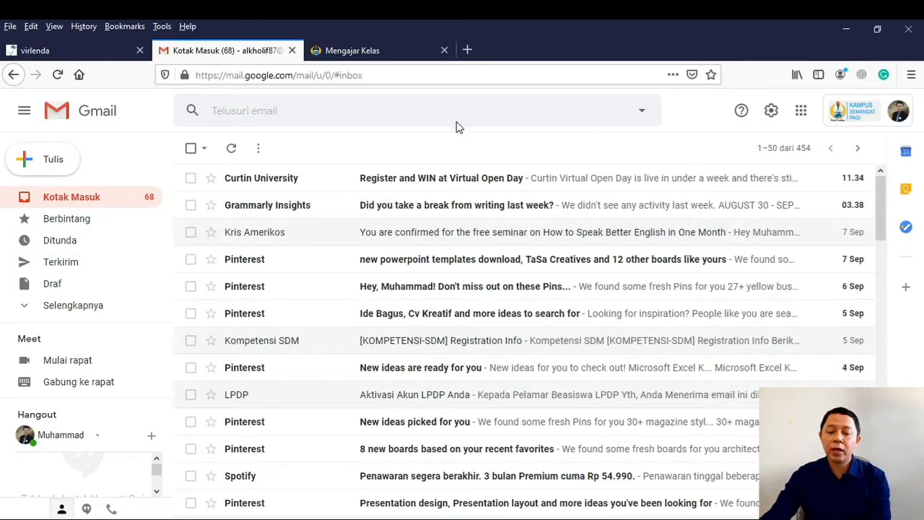
left_click(801, 113)
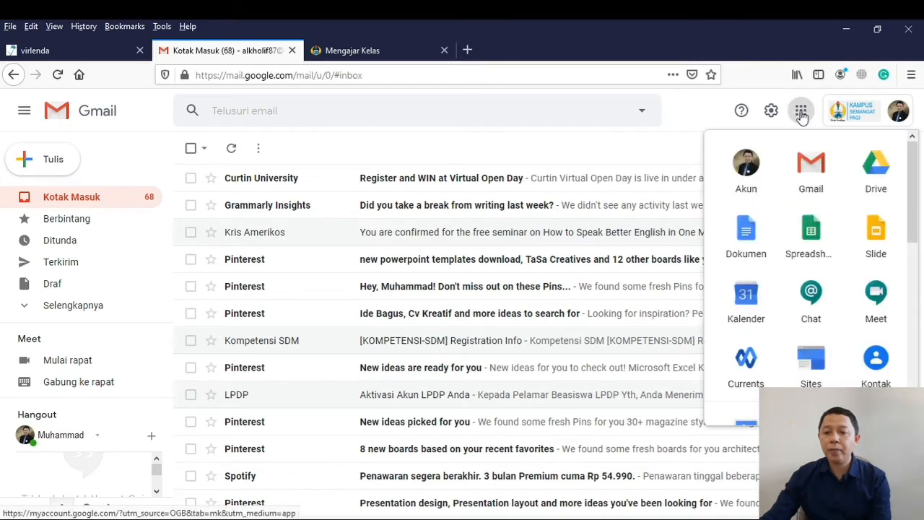
left_click(877, 170)
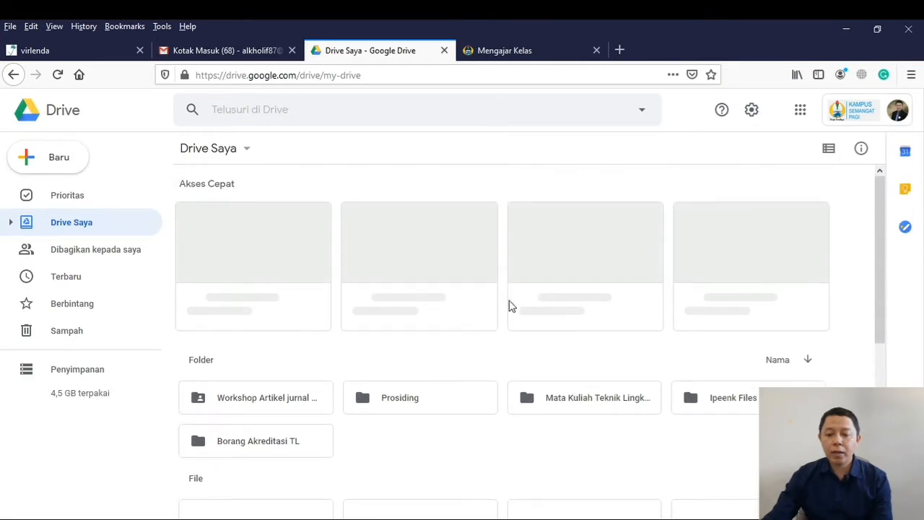
scroll(507, 310, "down", 5)
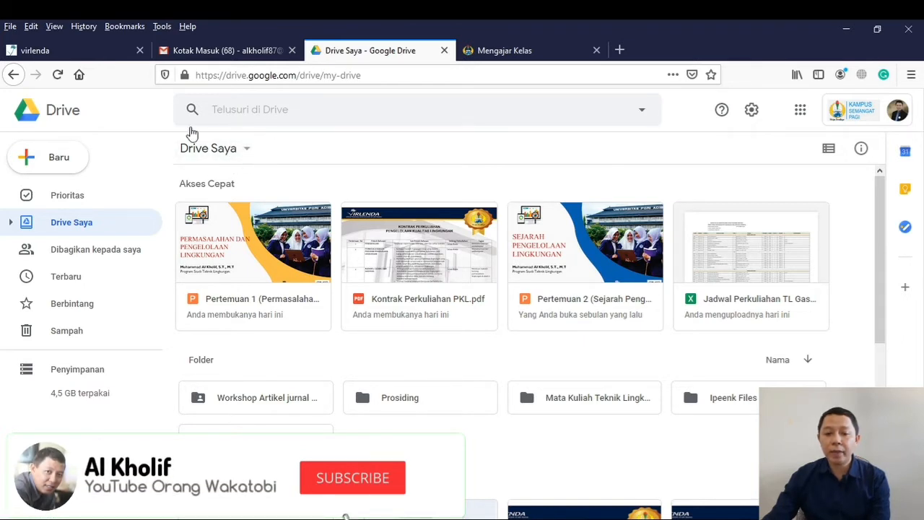
left_click(247, 151)
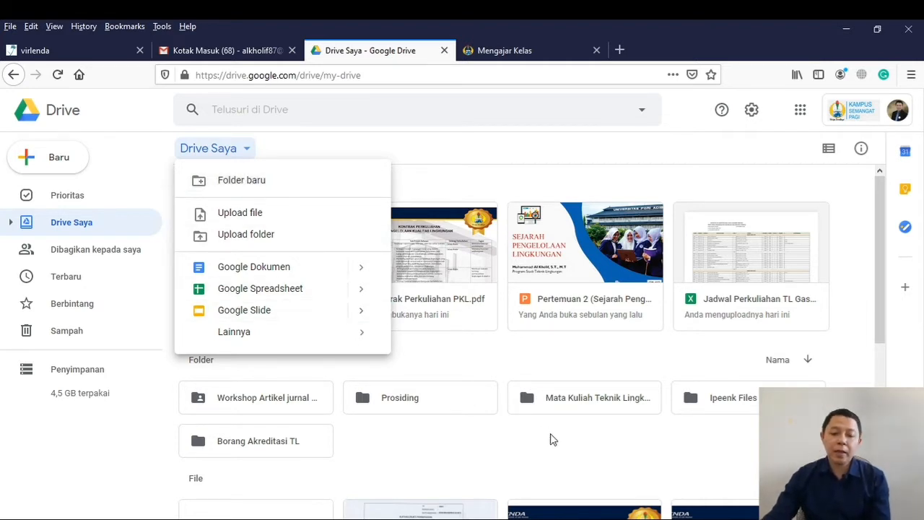
left_click(574, 450)
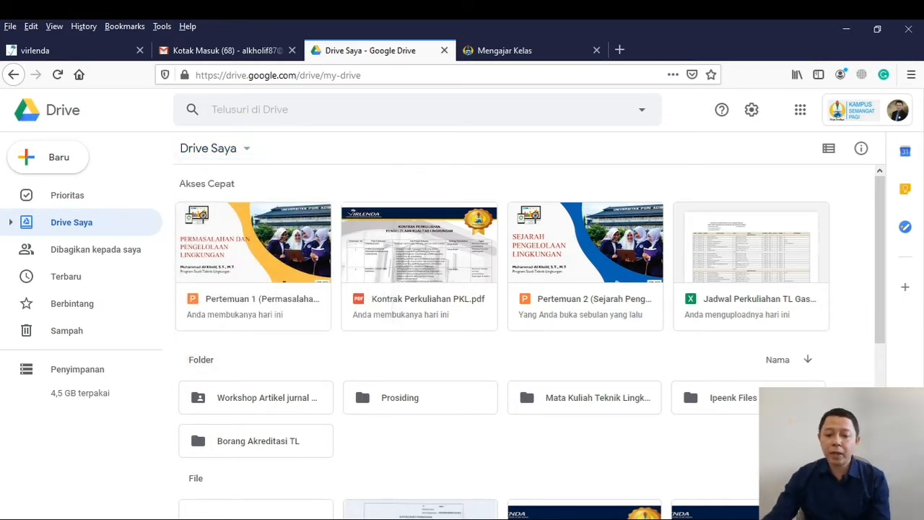
left_click_drag(877, 314, 892, 384)
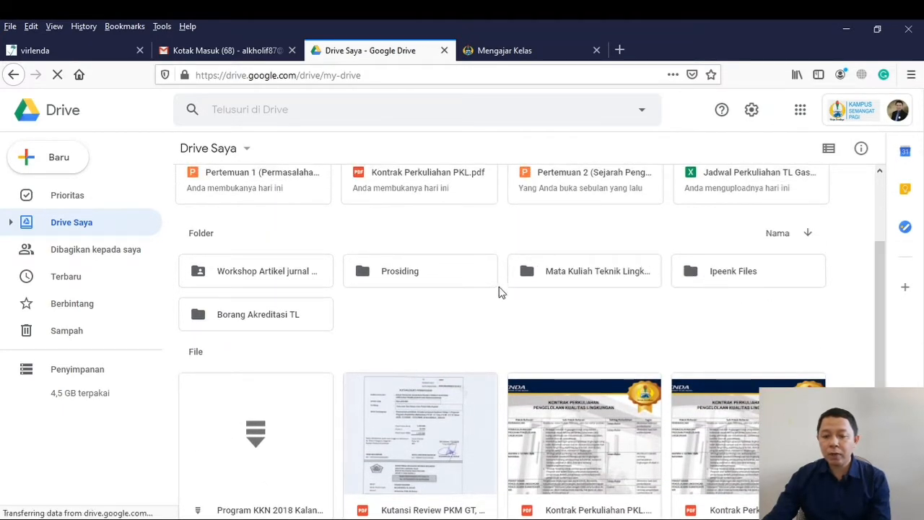
Enter the Mata Kuliah Teknik Lingkungan UNIPA SBY folder and select Pengelolaan Kualitas Lingkungan
left_click(596, 277)
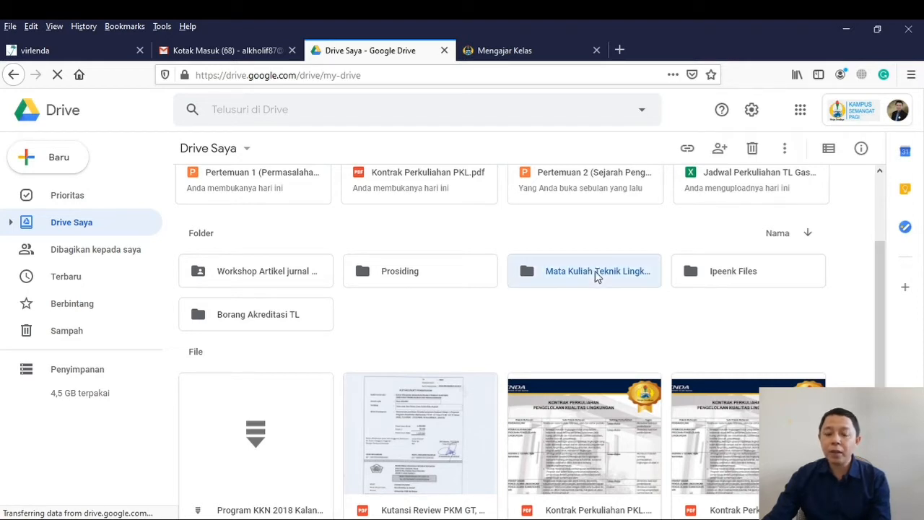
double_click(554, 283)
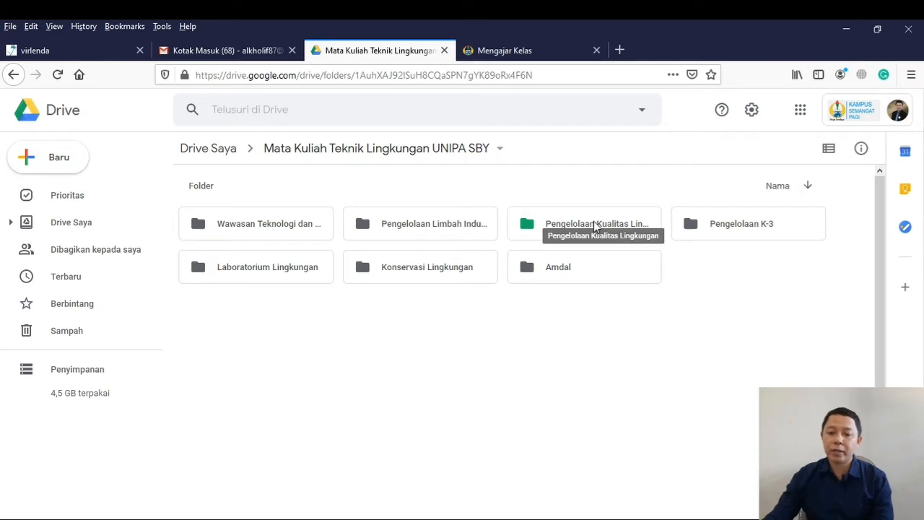
left_click(596, 226)
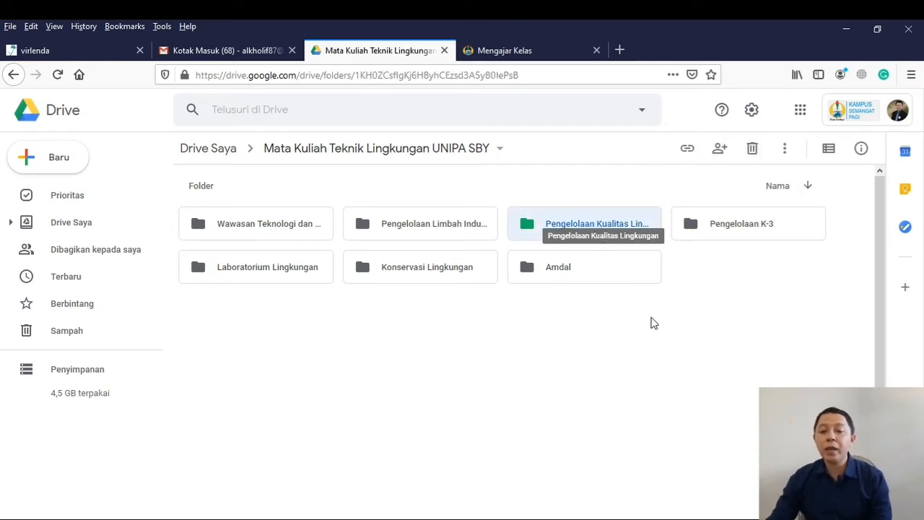
Log in to VIRLENDA using the browser's saved username and password
left_click(99, 59)
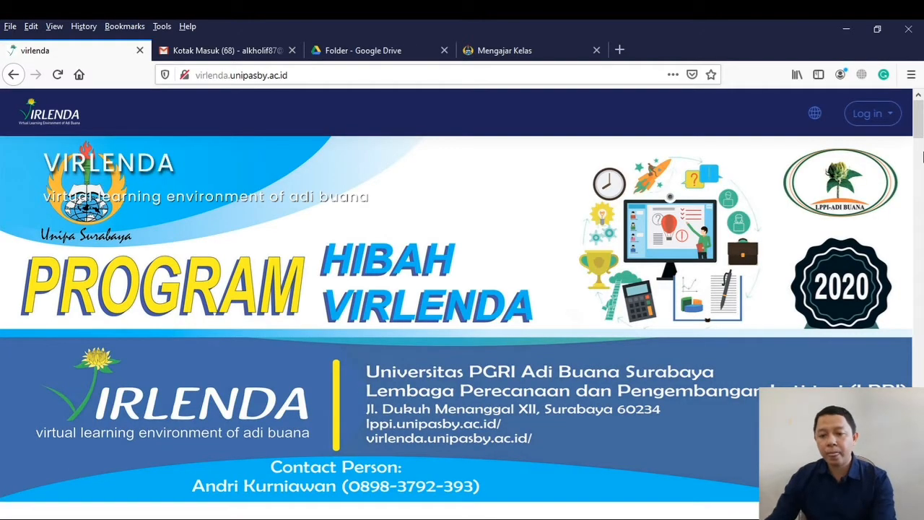
left_click(892, 117)
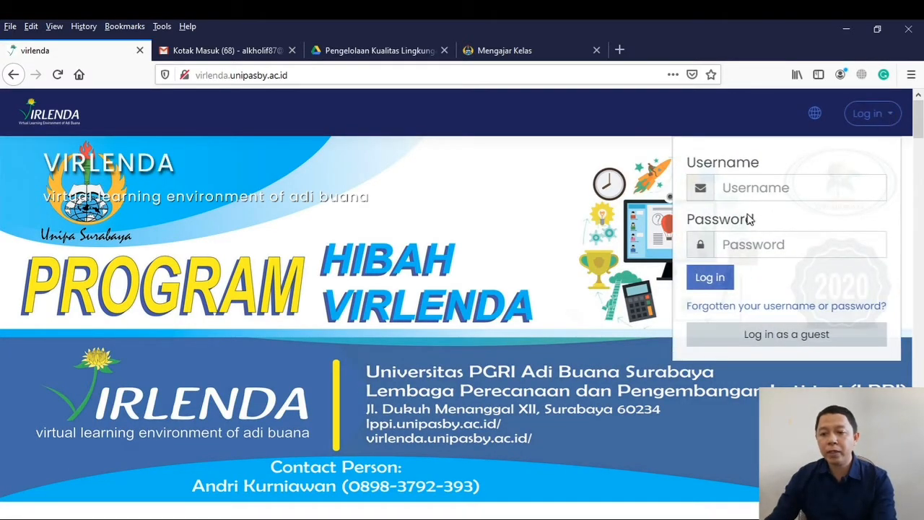
left_click(753, 192)
type("0")
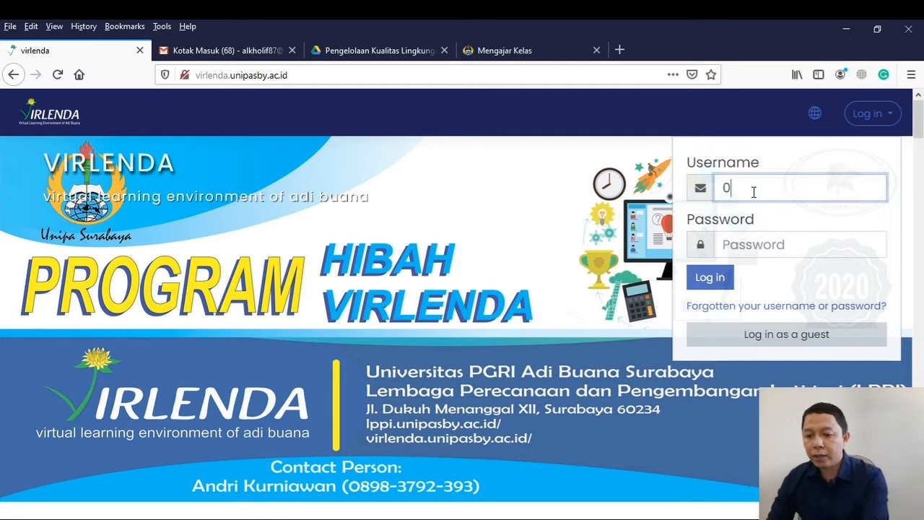
left_click(781, 252)
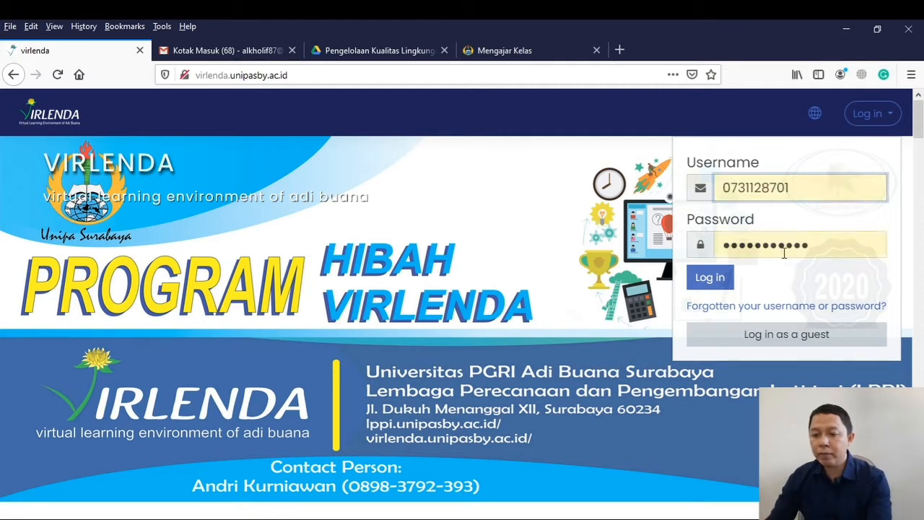
left_click(724, 284)
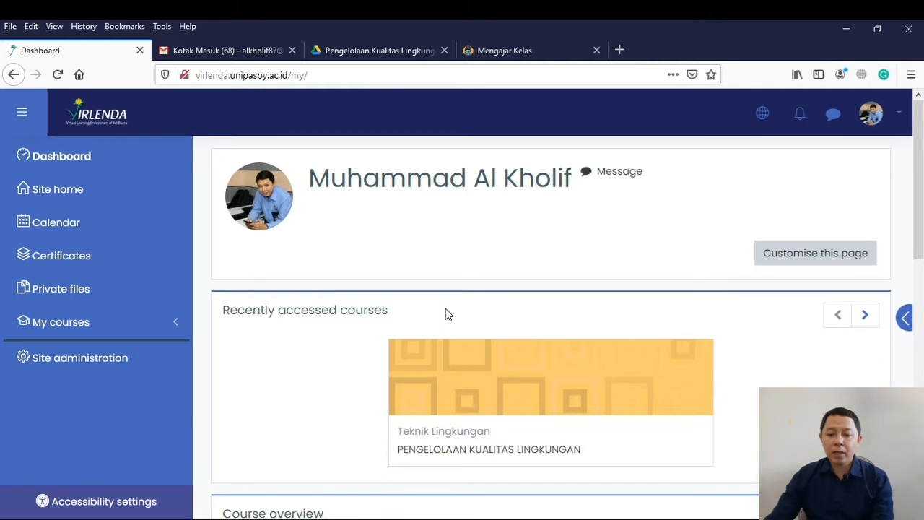
Change VIRLENDA's interface language to Indonesian (id) from the globe menu
scroll(446, 314, "down", 3)
scroll(398, 334, "up", 3)
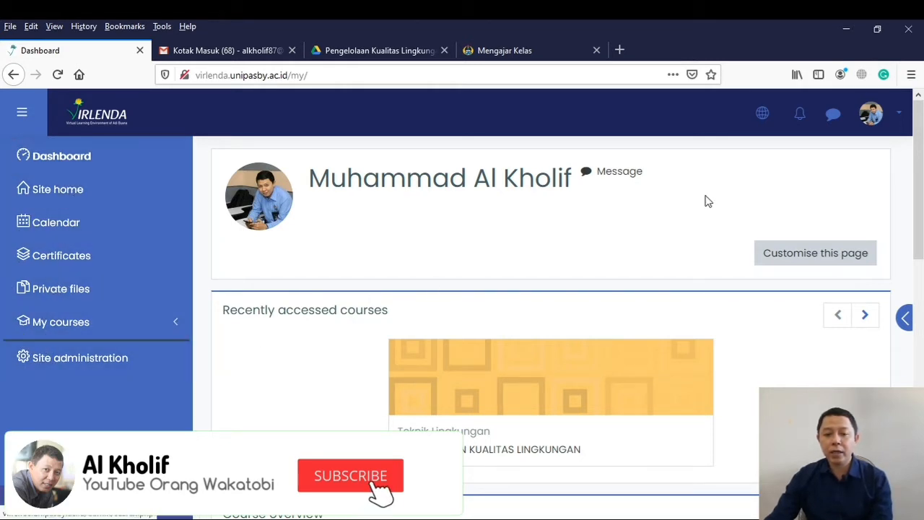
left_click(764, 117)
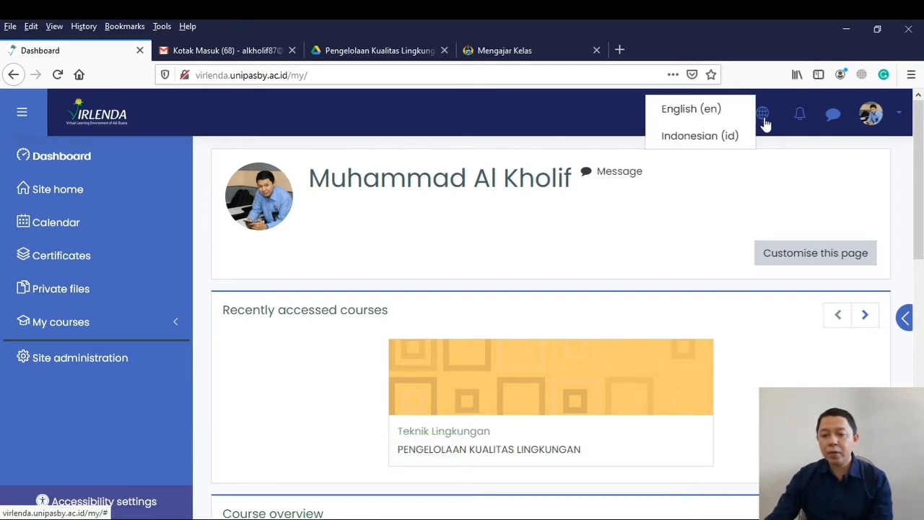
left_click(730, 138)
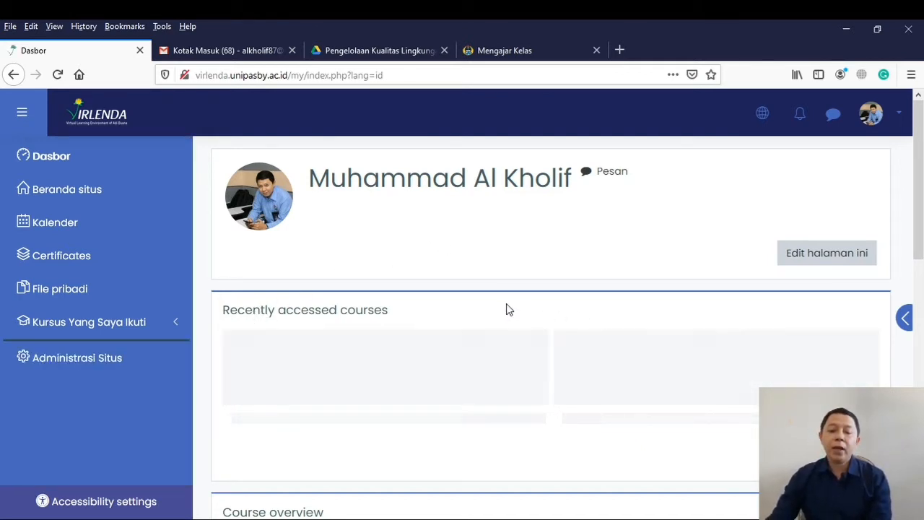
scroll(506, 309, "down", 2)
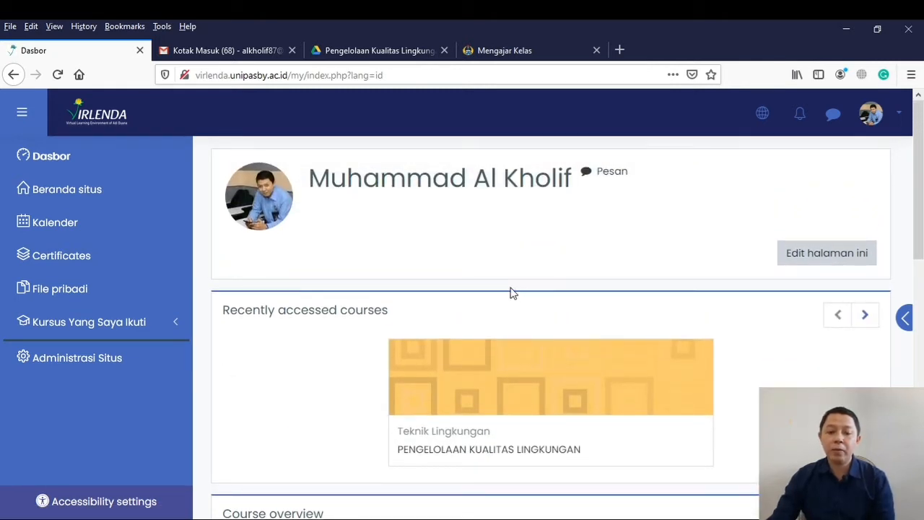
Navigate to Administrasi Situs > Kursus > Tambah/ubah kursus
left_click(83, 364)
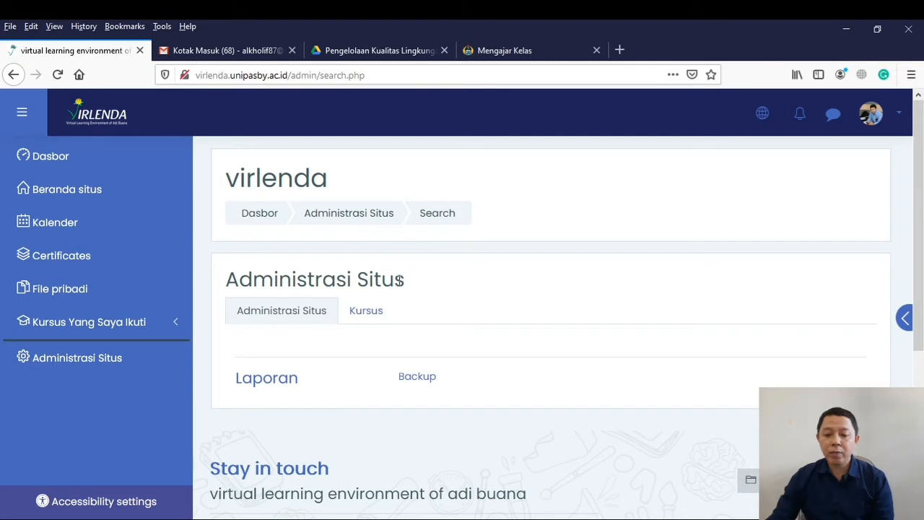
left_click(370, 315)
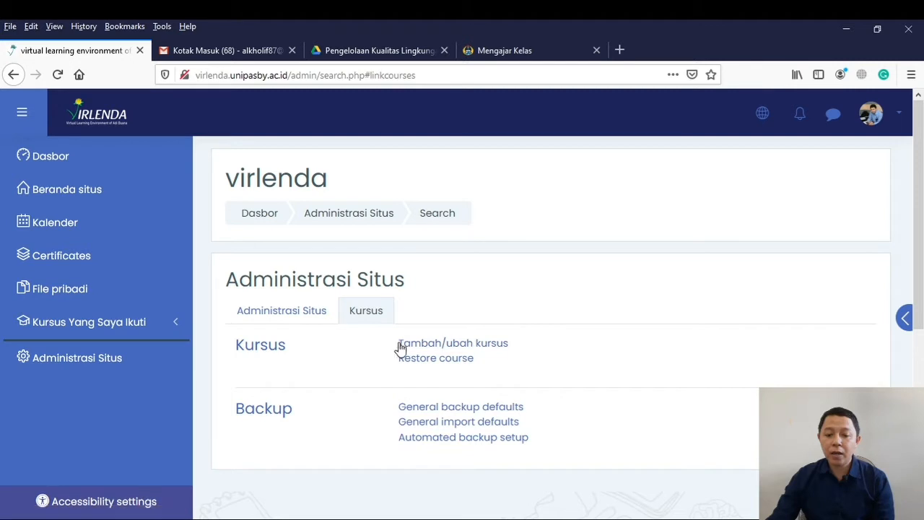
left_click(454, 348)
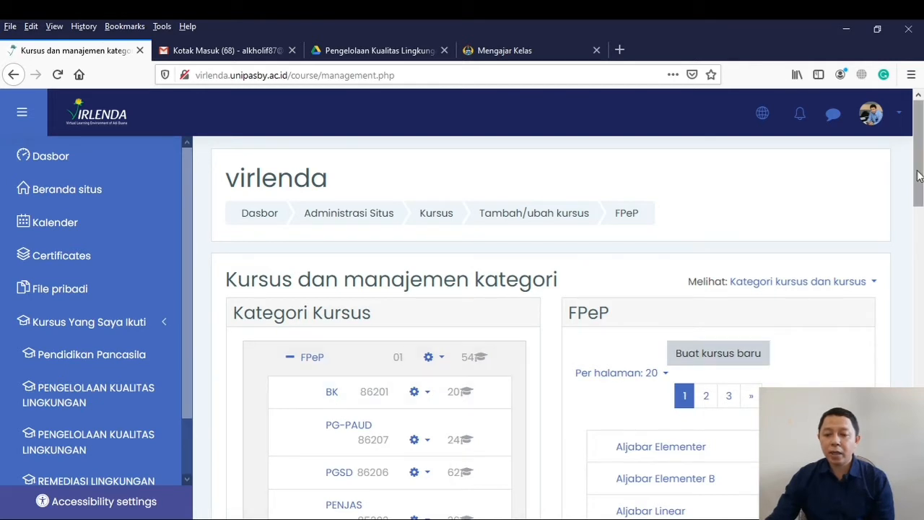
Expand the FT category and list the courses in Teknik Lingkungan
left_click_drag(918, 176, 906, 256)
scroll(736, 340, "down", 4)
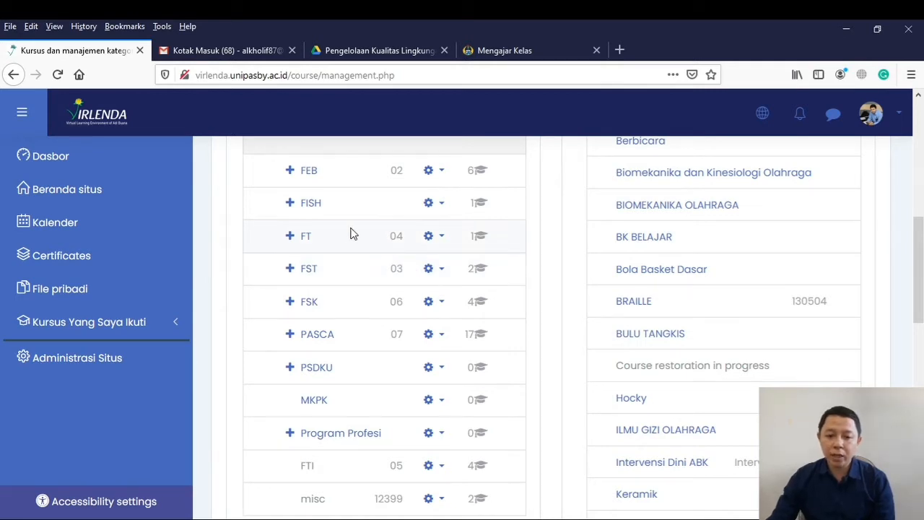
left_click(307, 238)
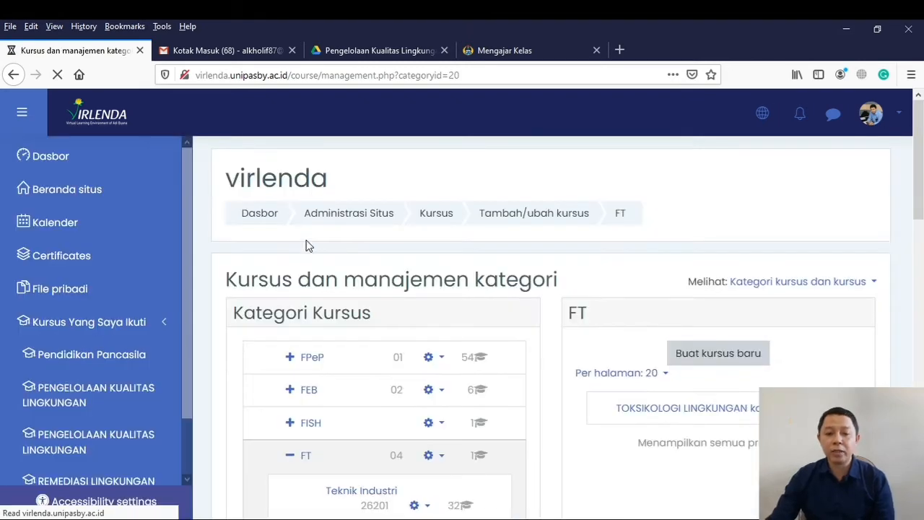
scroll(490, 264, "down", 5)
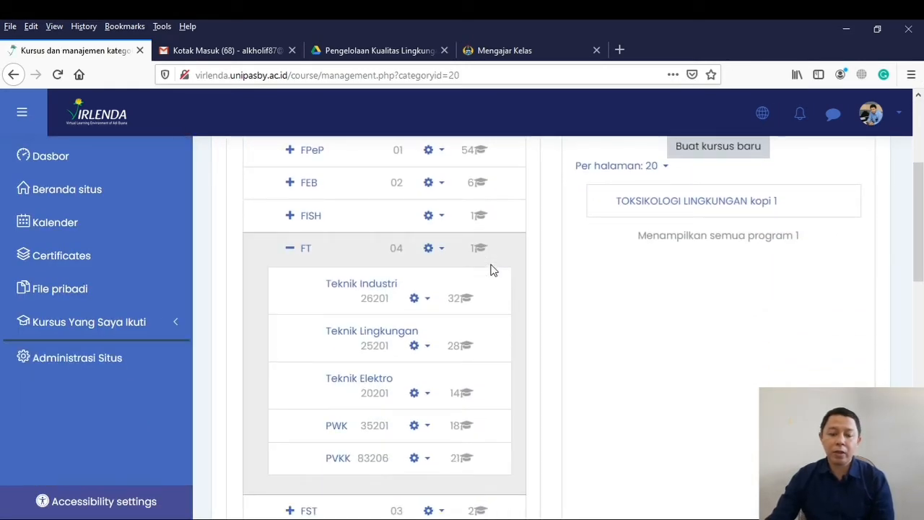
scroll(491, 268, "down", 2)
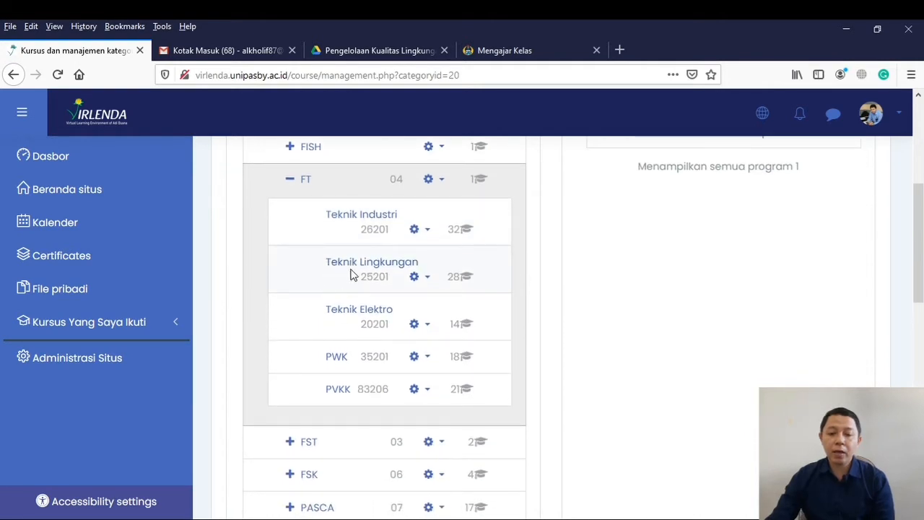
left_click(359, 265)
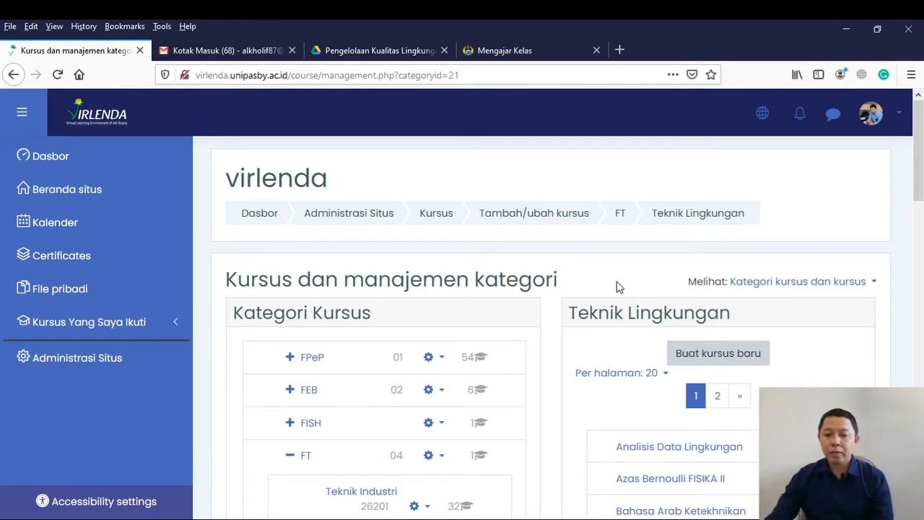
left_click_drag(572, 310, 735, 318)
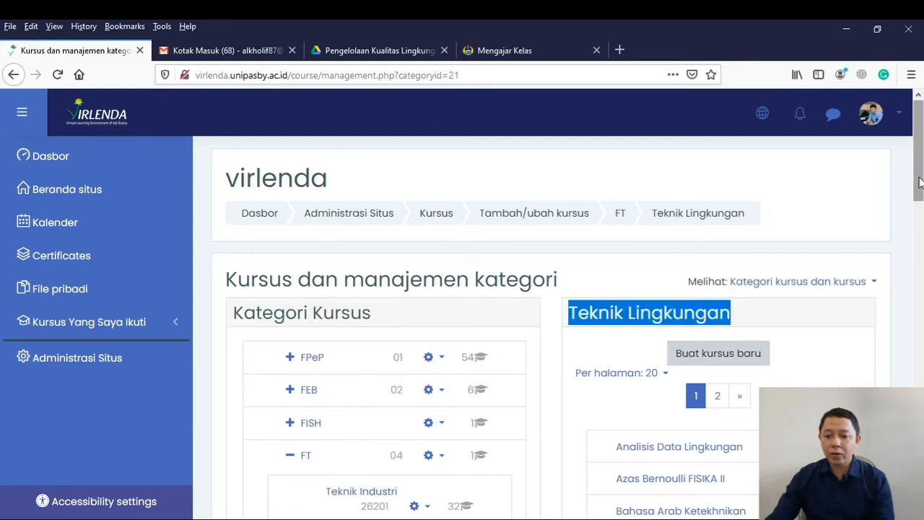
scroll(921, 209, "down", 2)
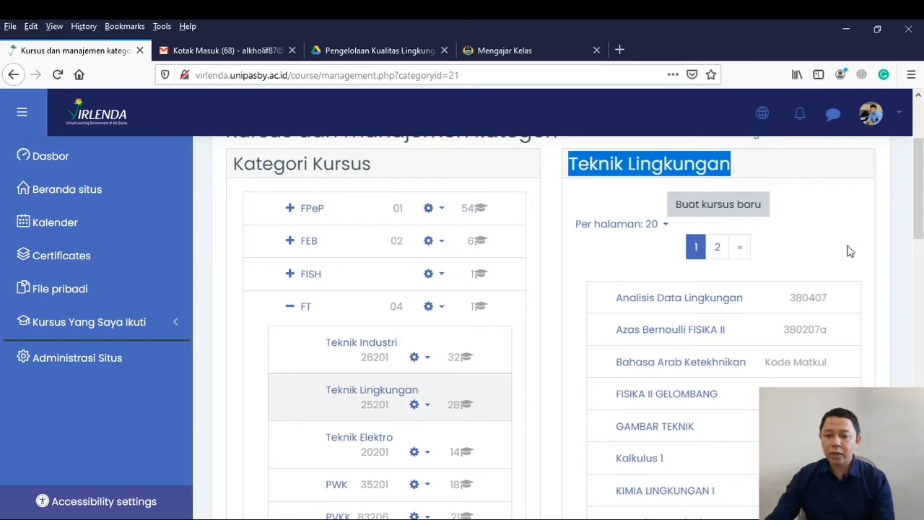
scroll(915, 212, "up", 2)
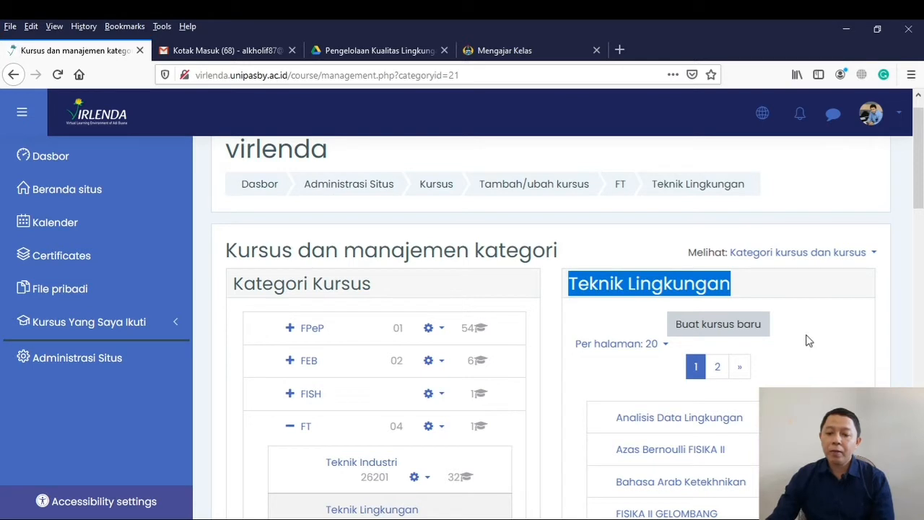
left_click(784, 291)
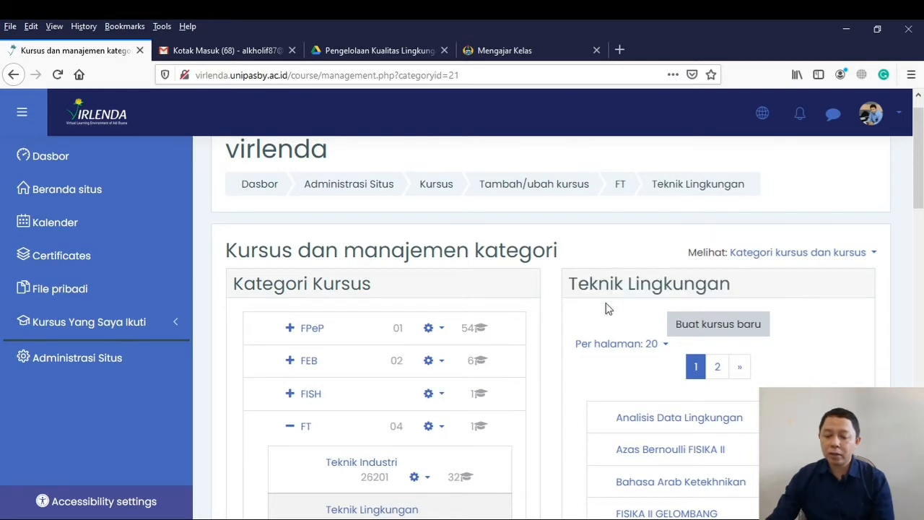
Create a new Teknik Lingkungan course with full name 'PENGELOLAAN KUALITITAS LINGKUNGAN'
left_click(724, 328)
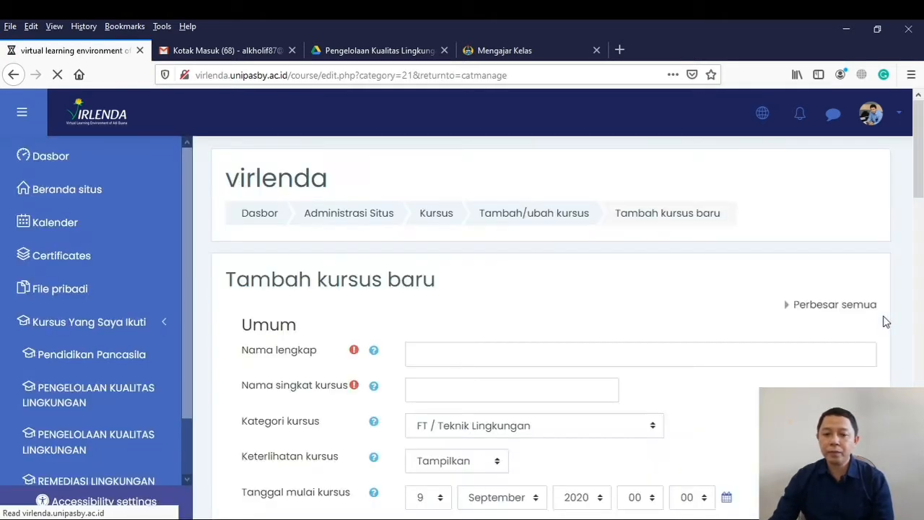
scroll(634, 249, "down", 2)
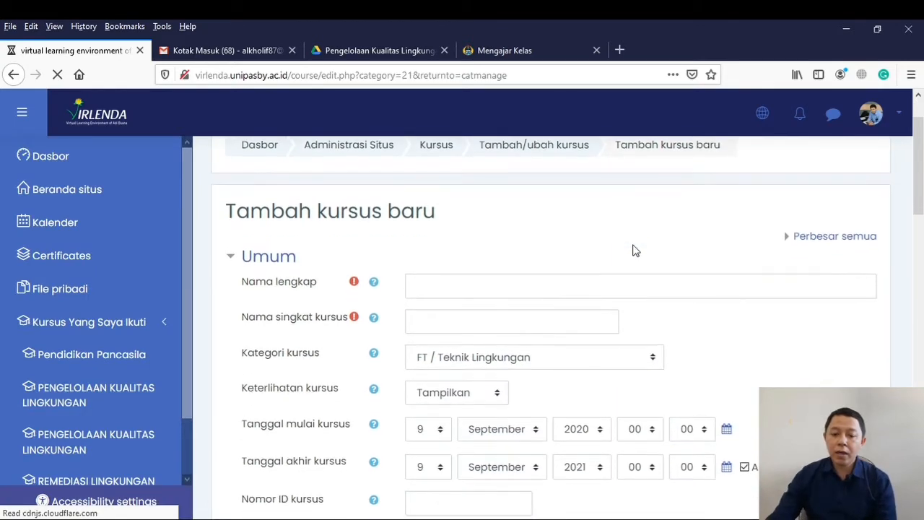
scroll(634, 249, "down", 10)
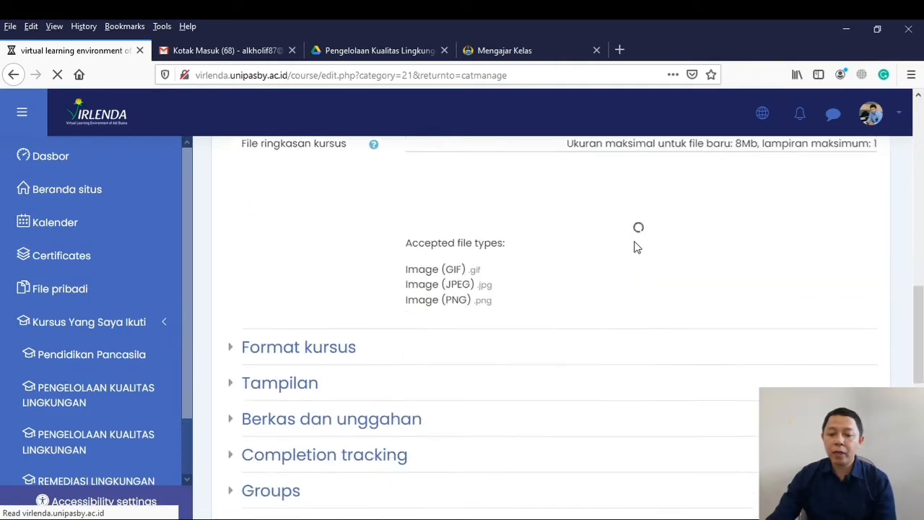
scroll(634, 248, "down", 7)
scroll(634, 248, "up", 8)
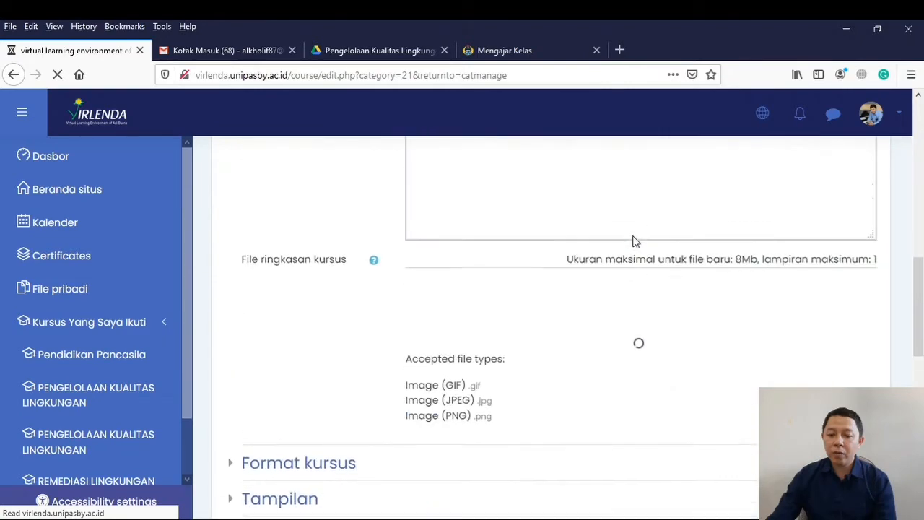
scroll(634, 242, "up", 11)
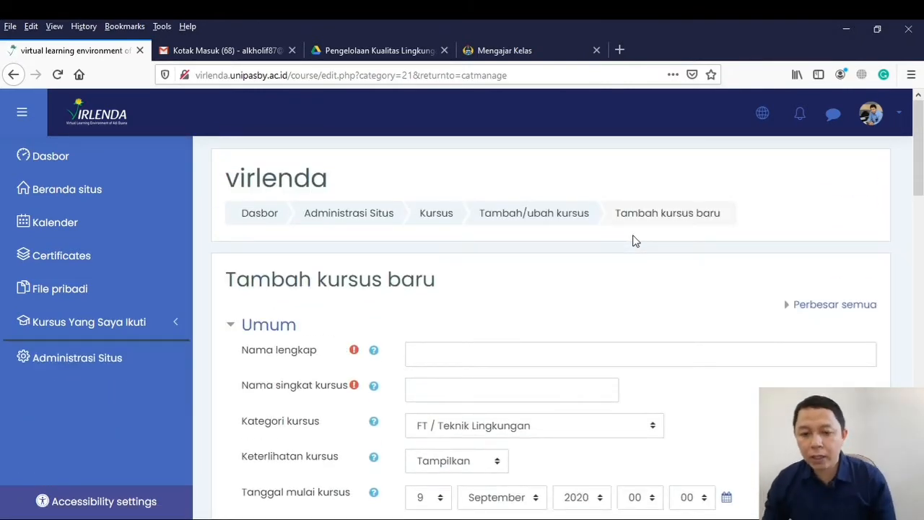
scroll(616, 246, "down", 2)
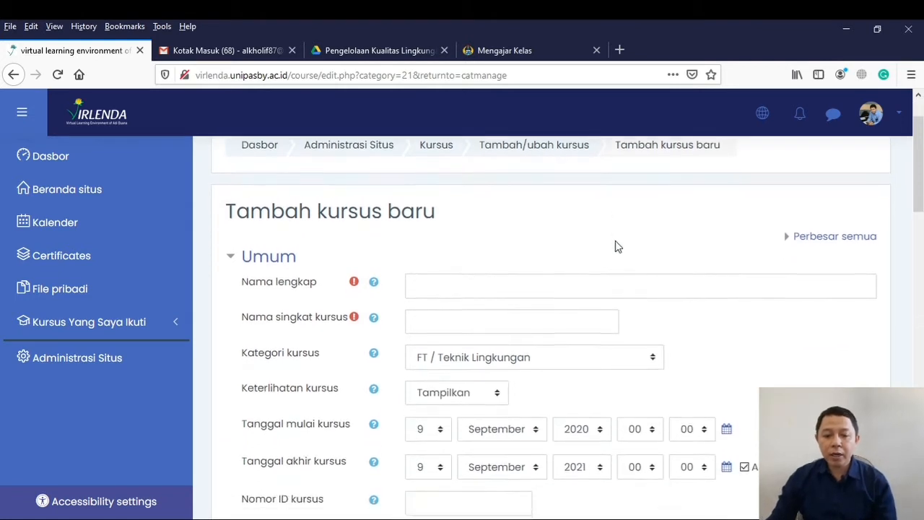
left_click(447, 288)
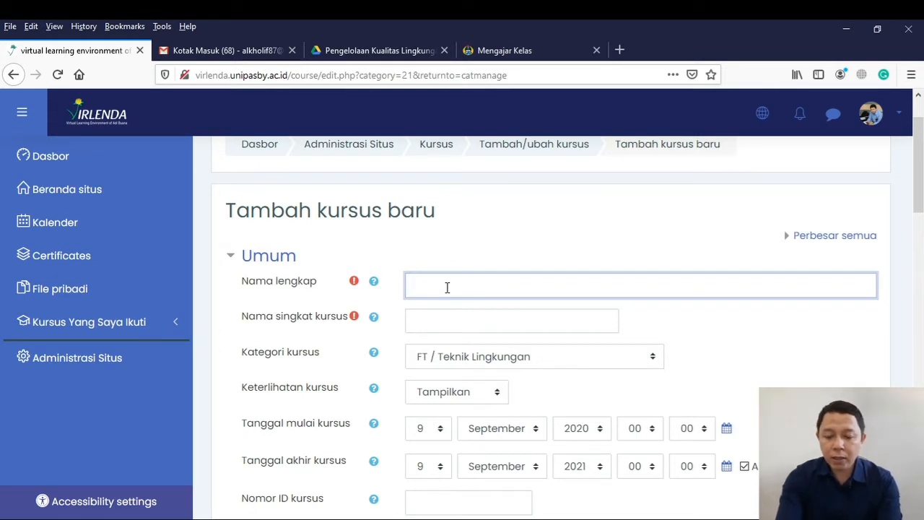
type("PENGE")
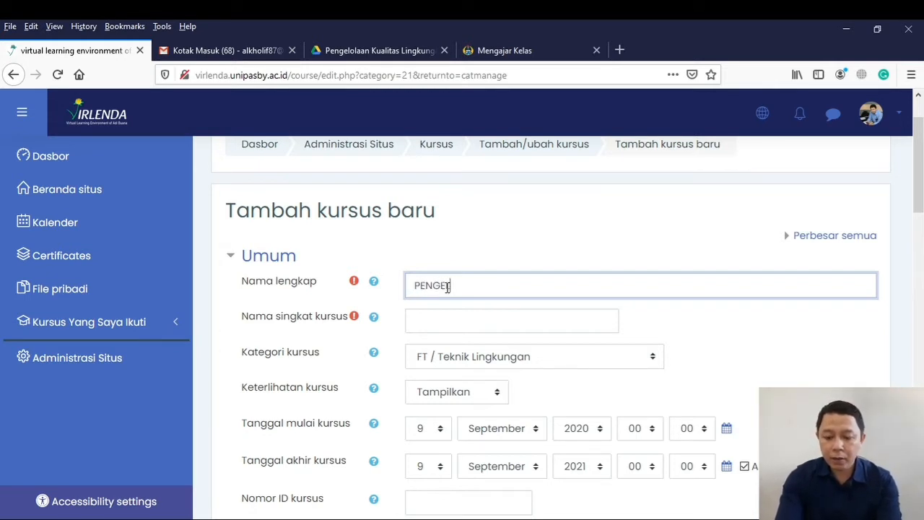
type("LOLAAN ")
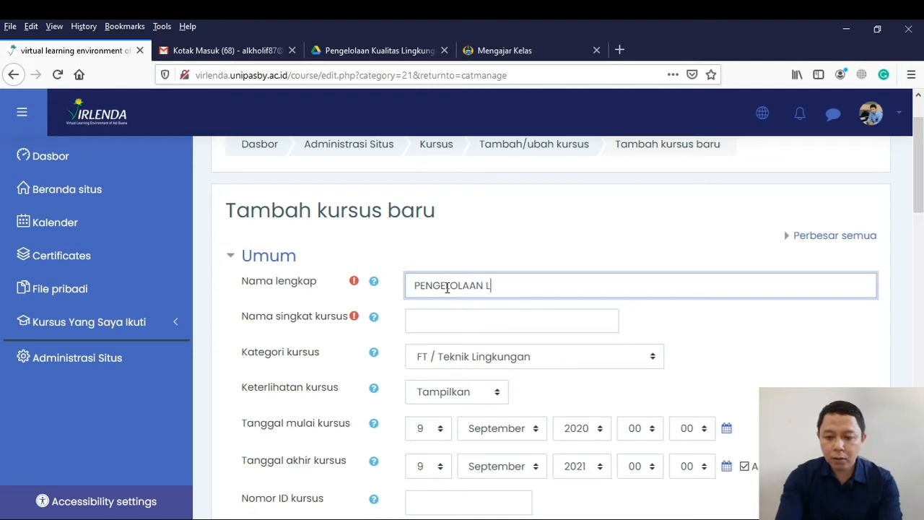
type("KUALIT")
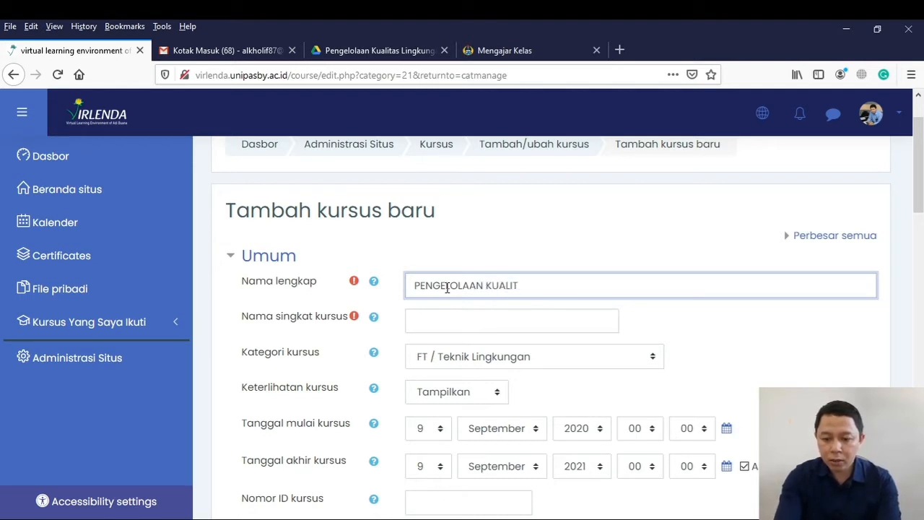
type("ITAS L")
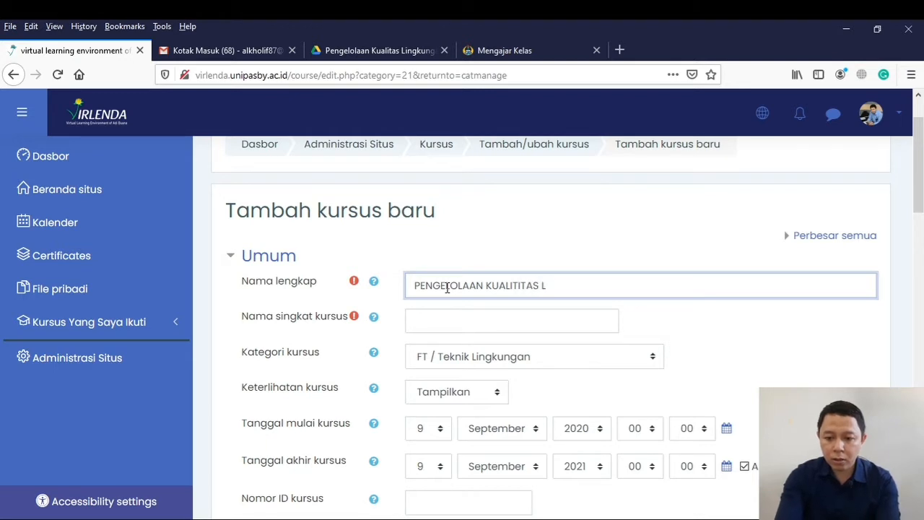
type("INGKUNGAN")
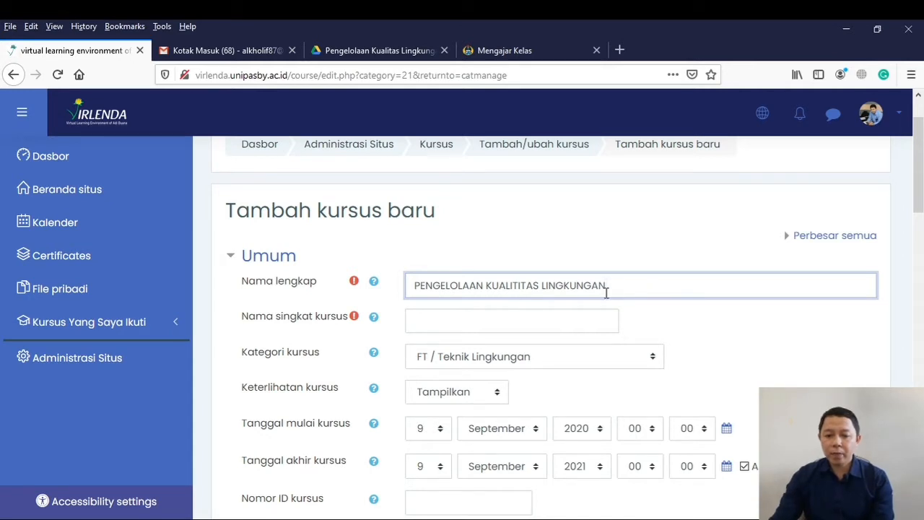
Clear the lowercase course short name so it can be retyped as PKL
left_click(449, 317)
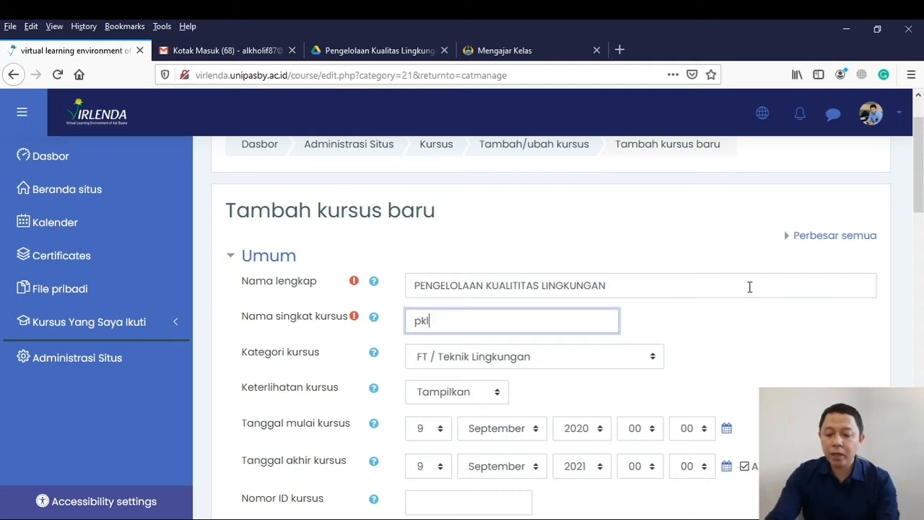
key("BackSpace")
key("BackSpace")
key("BackSpace")
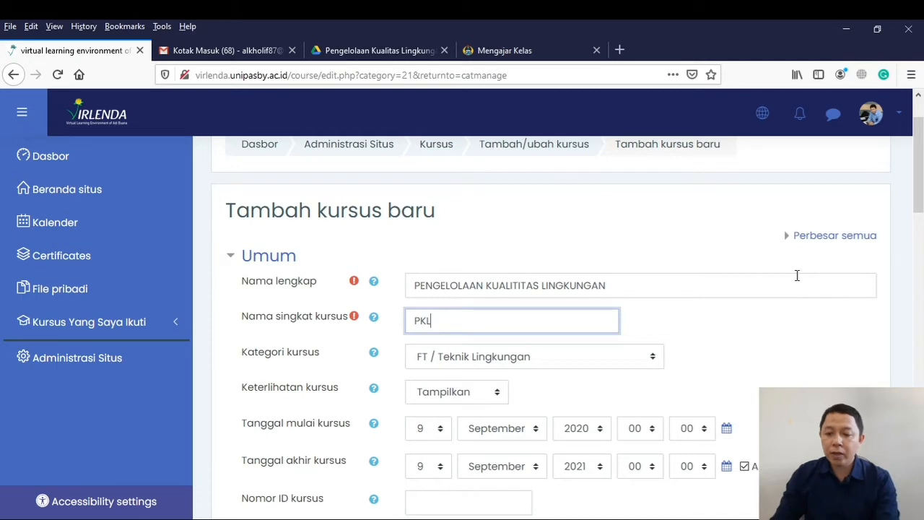
scroll(708, 310, "down", 4)
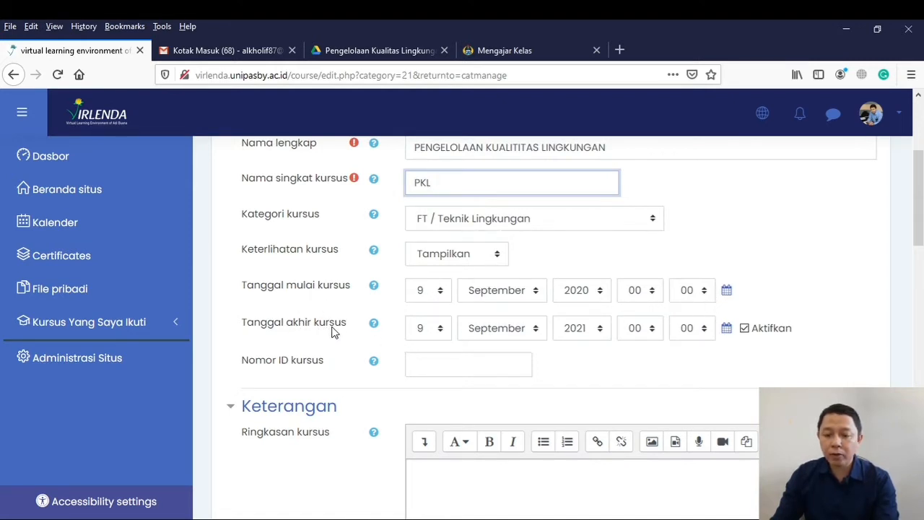
left_click(745, 330)
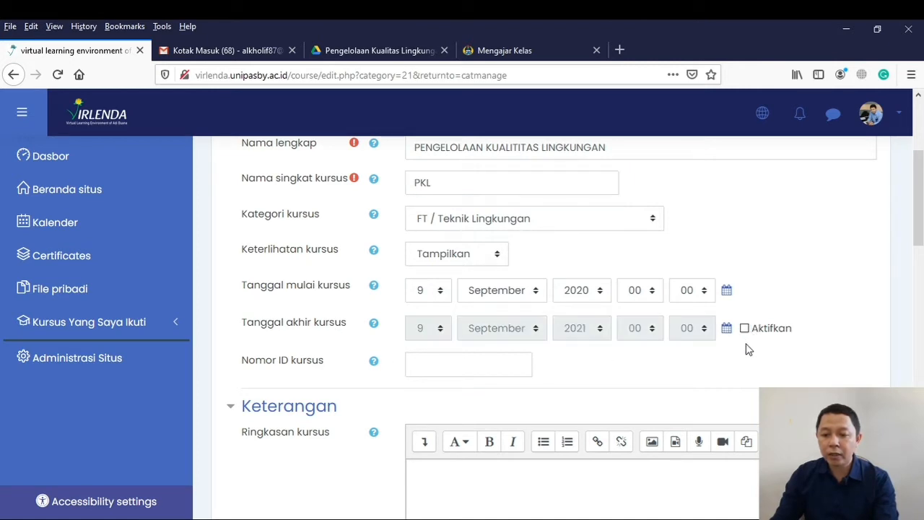
left_click(746, 330)
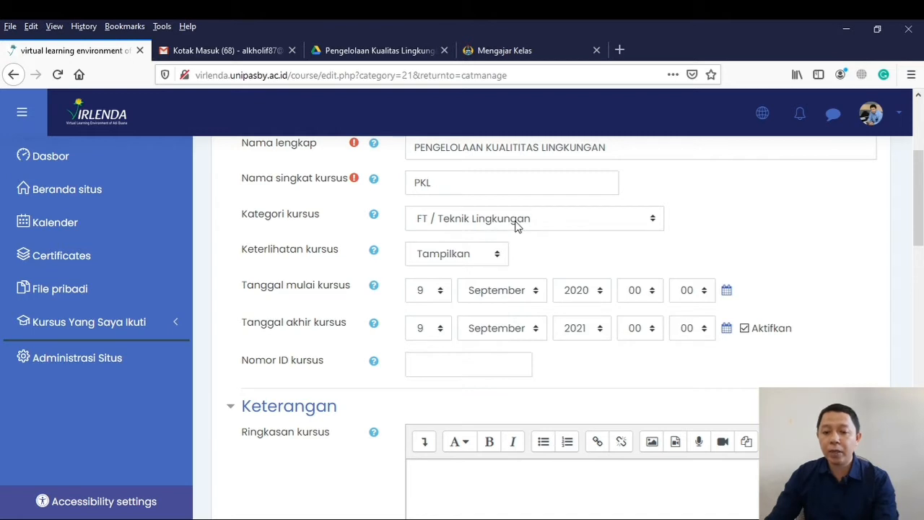
Set the start date to 28 September 2020 and end date to 28 September 2021
left_click(443, 297)
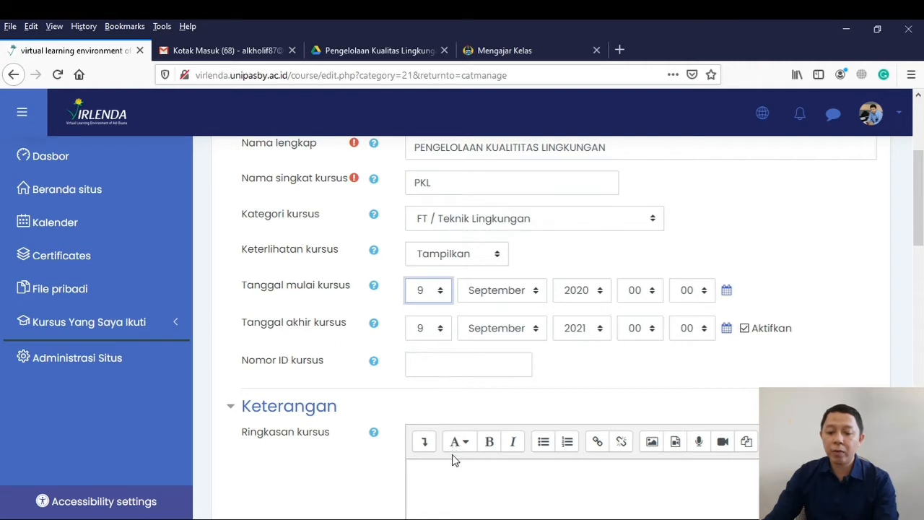
type("28")
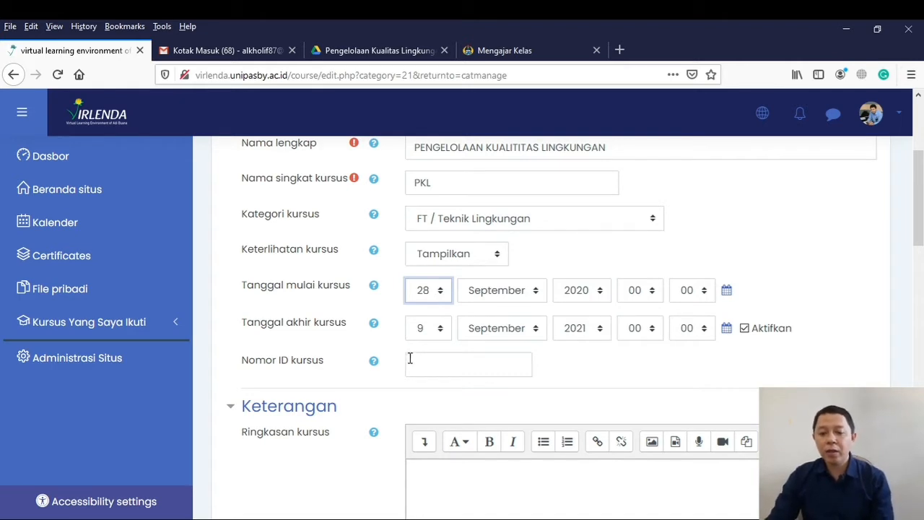
left_click(440, 330)
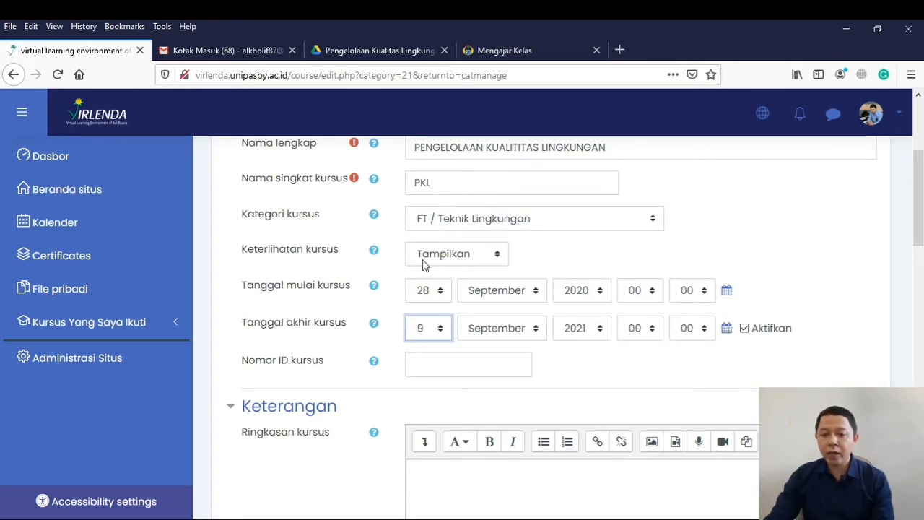
type("28")
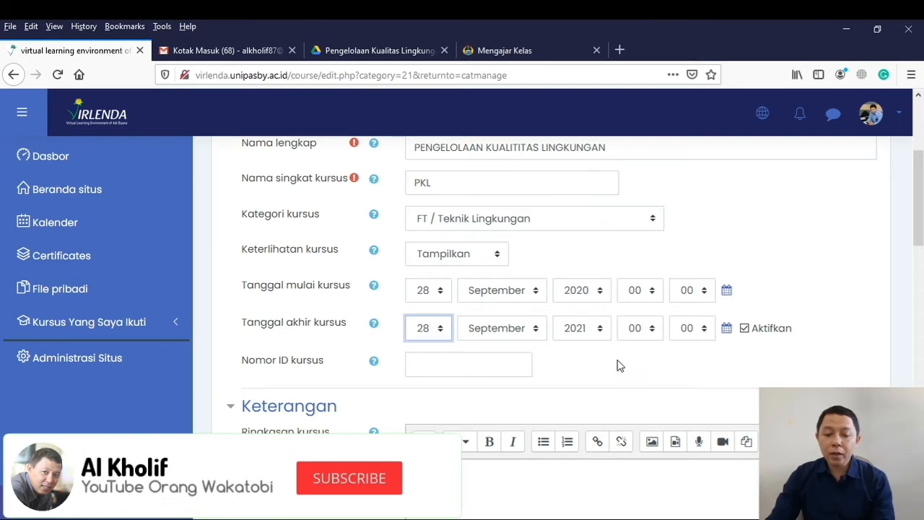
scroll(469, 355, "down", 2)
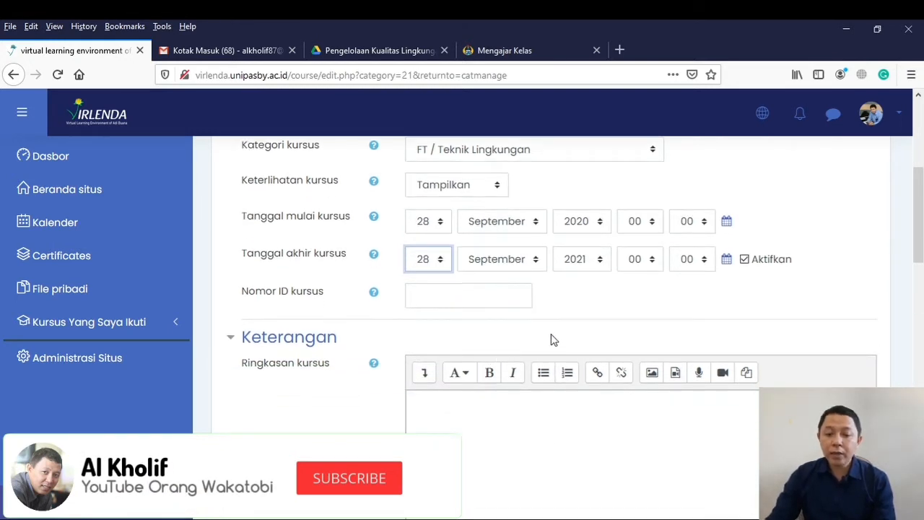
left_click(424, 299)
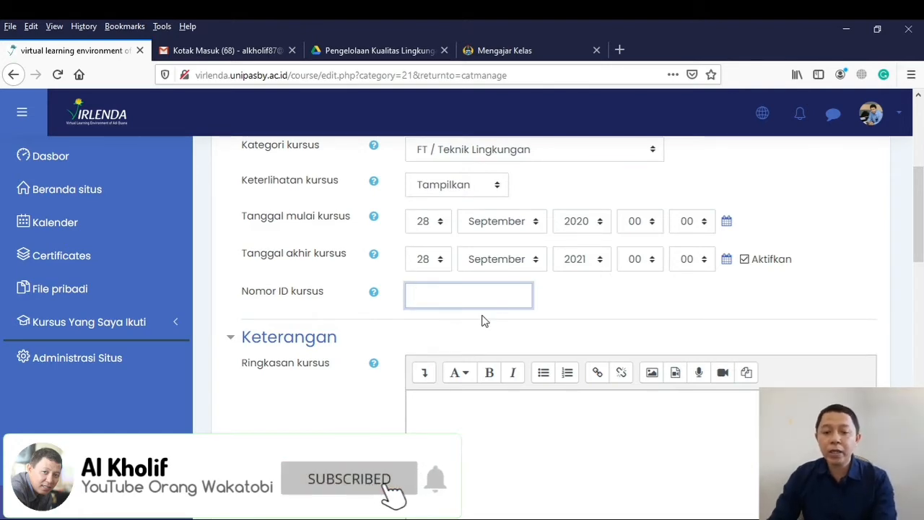
Copy class B's code 380425 from the Mengajar Kelas schedule, then return to VIRLENDA
left_click(526, 49)
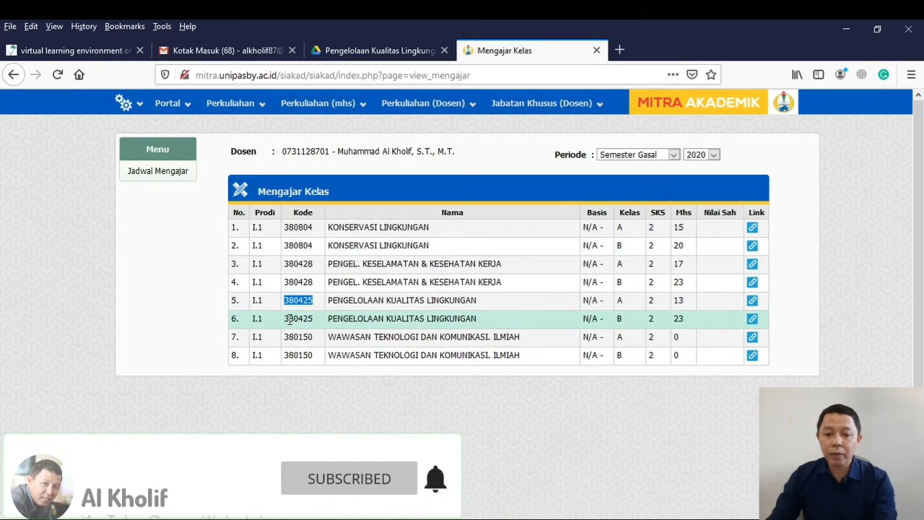
left_click_drag(286, 319, 316, 324)
key("ctrl+c")
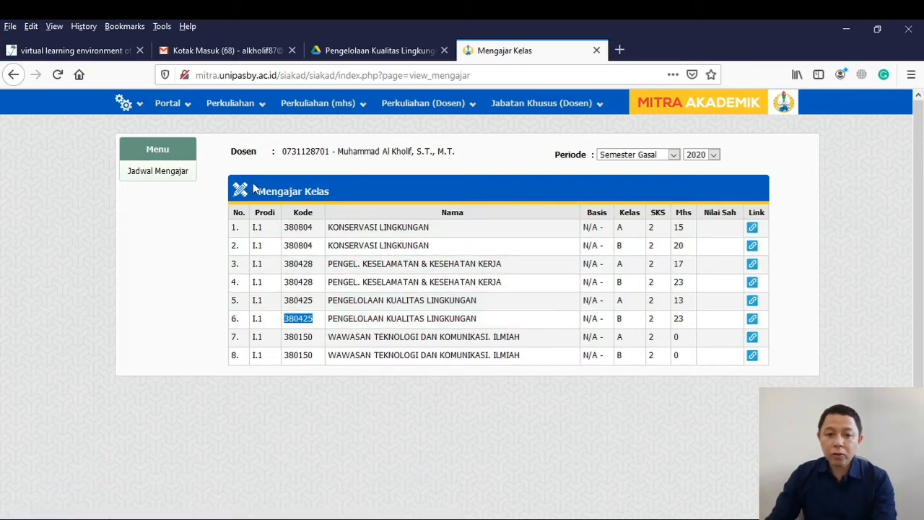
left_click(92, 63)
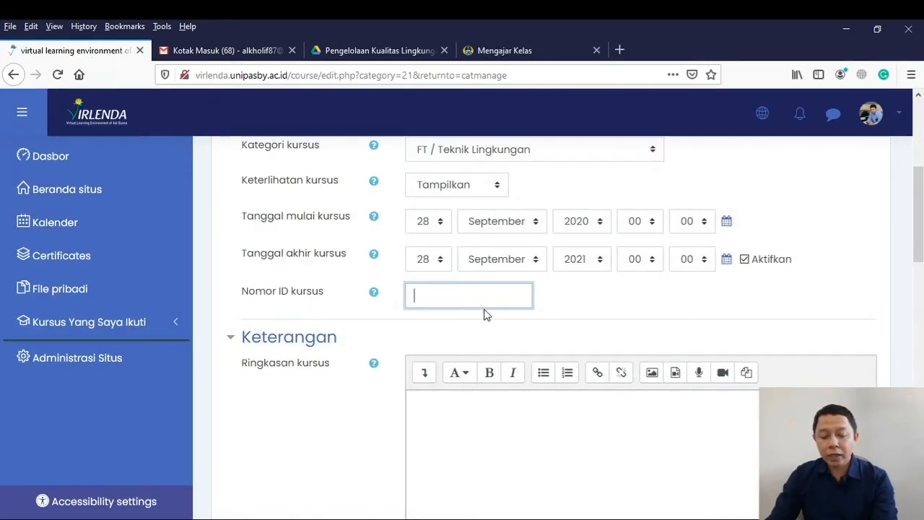
Paste the course code and append ' Kelas B' so the ID number reads 380425 Kelas B
key("ctrl+v")
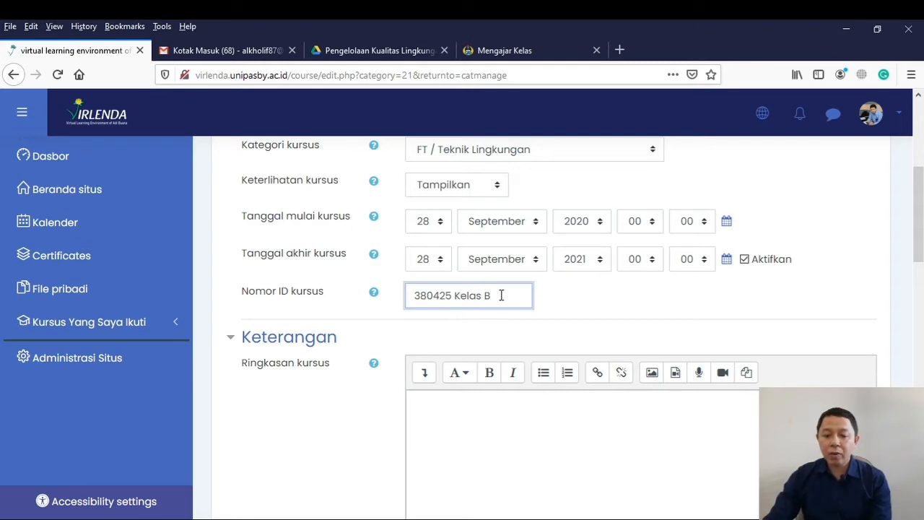
left_click_drag(412, 296, 452, 295)
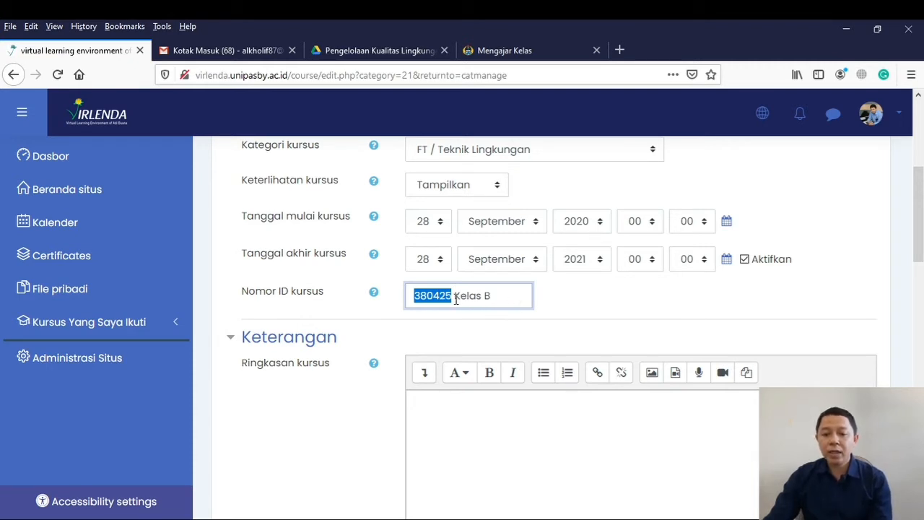
left_click_drag(455, 299, 493, 302)
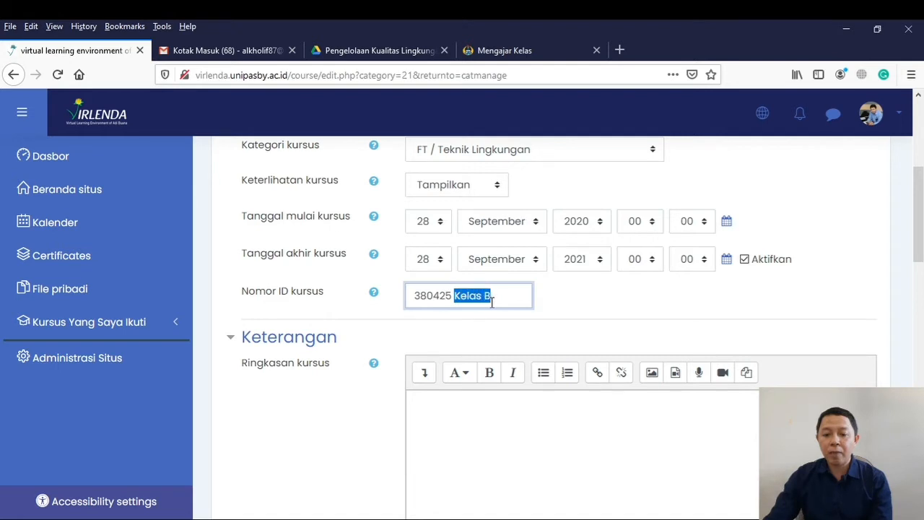
left_click(571, 310)
Paste the Pengelolaan Kualitas Lingkungan description paragraph into the Ringkasan kursus editor
scroll(599, 291, "down", 1)
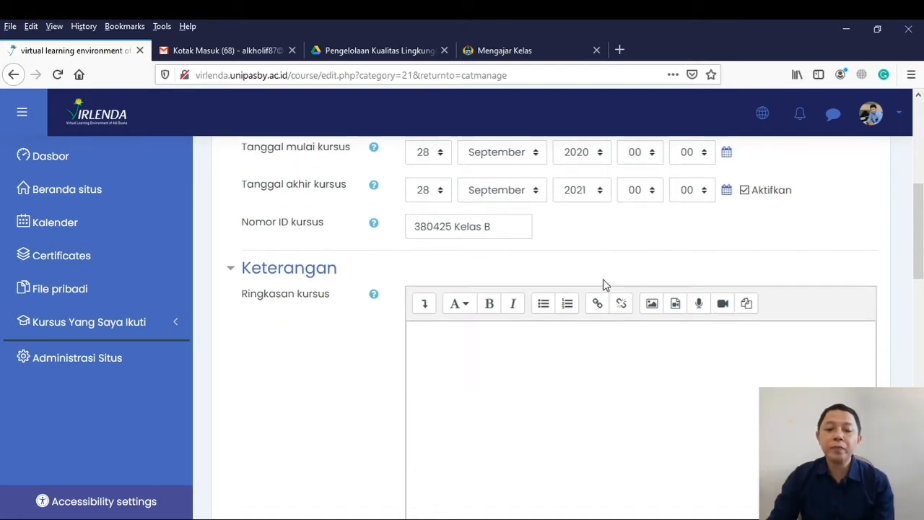
scroll(604, 291, "down", 1)
scroll(605, 287, "down", 1)
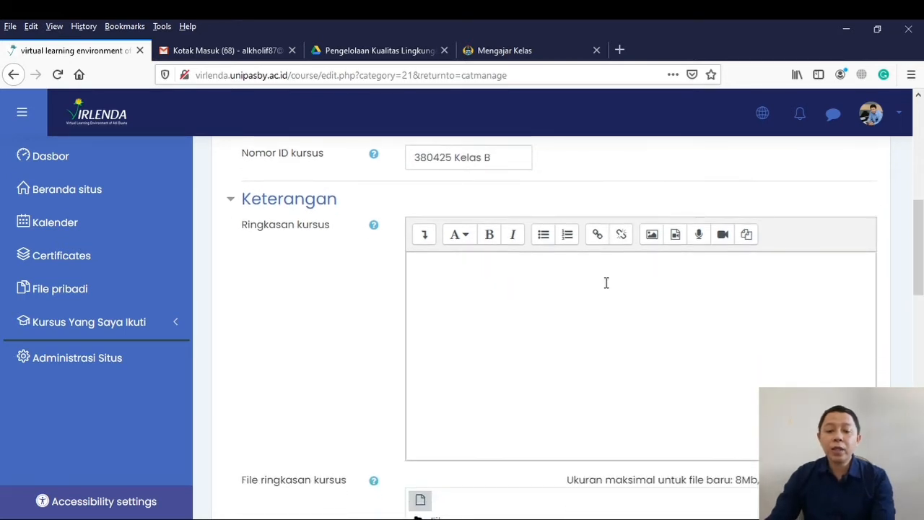
left_click(427, 266)
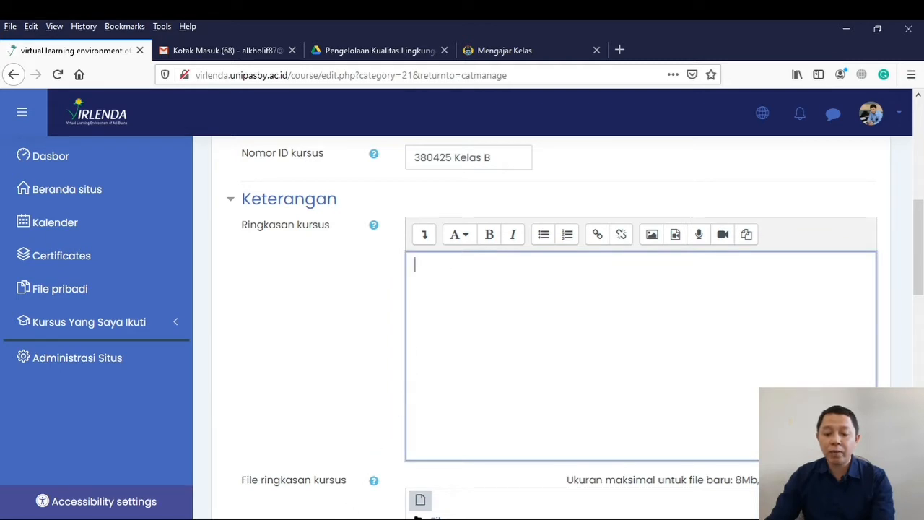
left_click(342, 518)
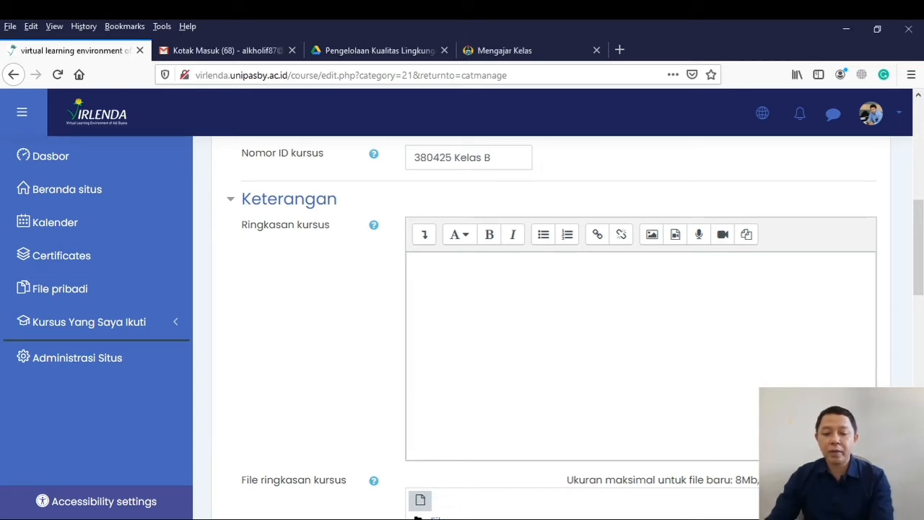
left_click(488, 293)
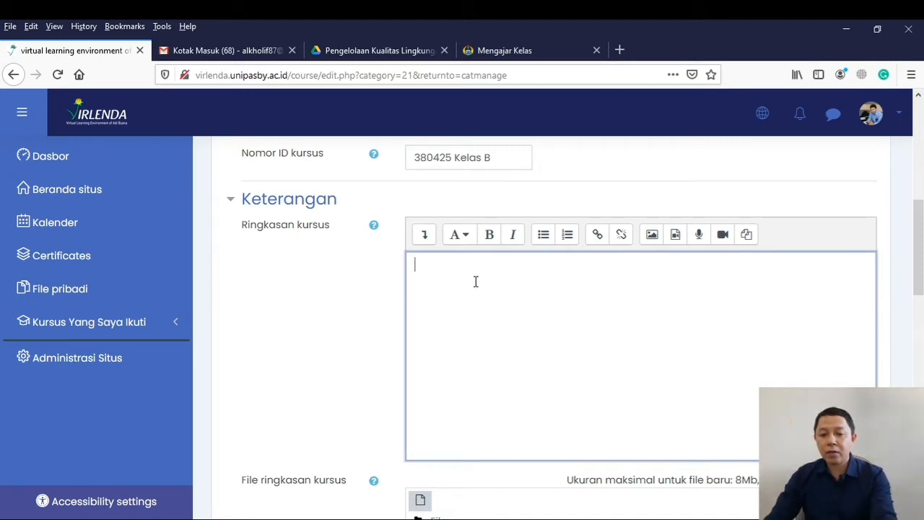
type("Mata kuliah Pengelolaan Kualitas Lingkungan merupakan mata kuliah yang mempelajari tentang Pengelolaan Kualitas Lingkungan sehingga  mahasiswa dapat memanfaatkan dan membangkan penyelesaian program mata kuliah dan dalam kehidupan sehari-hari.")
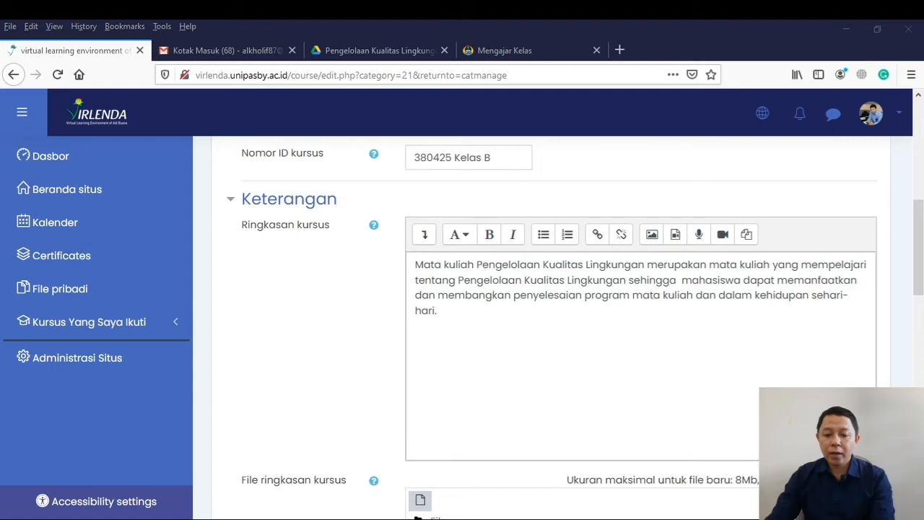
left_click(464, 376)
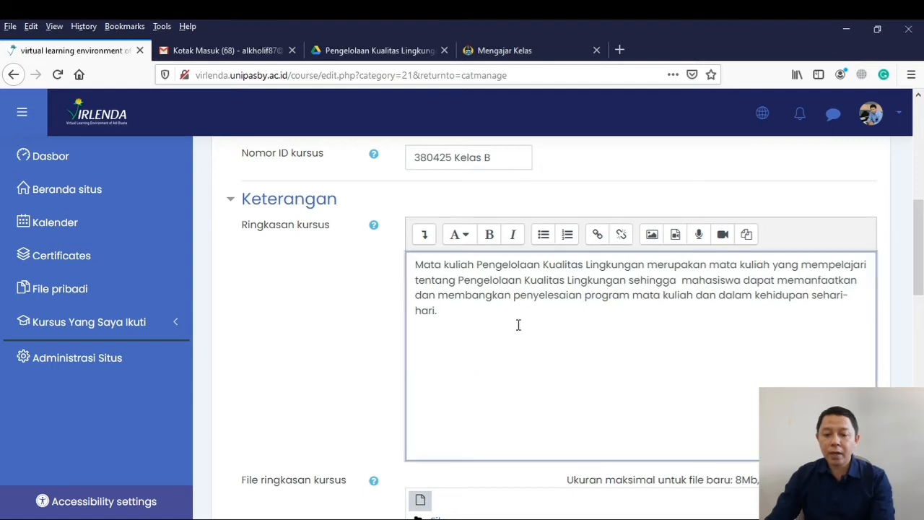
scroll(517, 325, "down", 2)
scroll(517, 325, "down", 2)
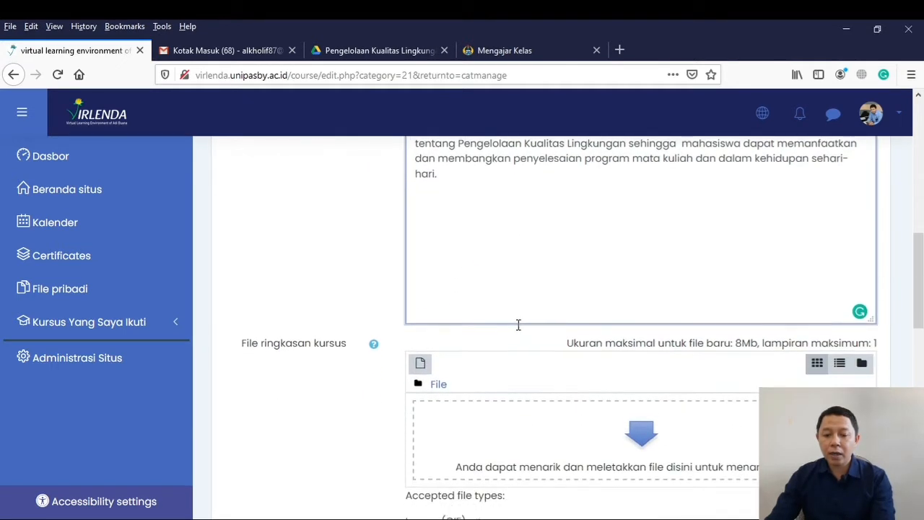
scroll(517, 329, "down", 2)
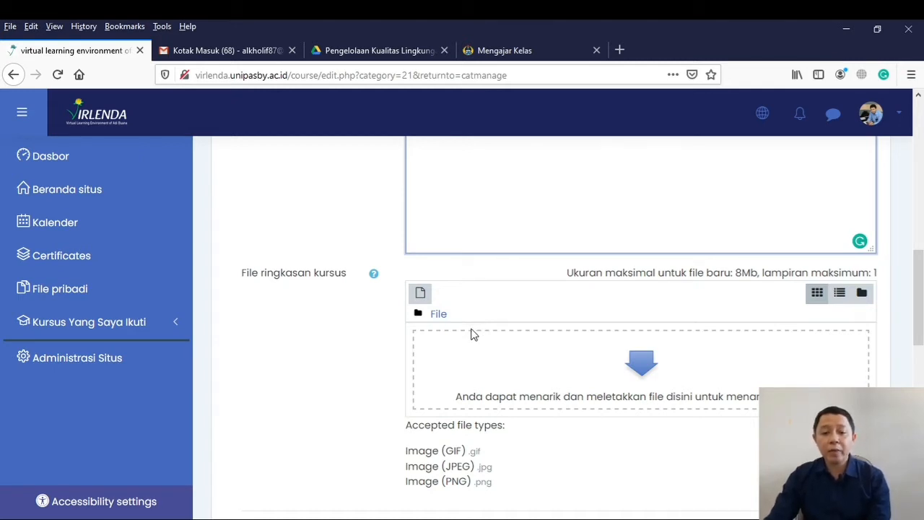
scroll(504, 324, "down", 3)
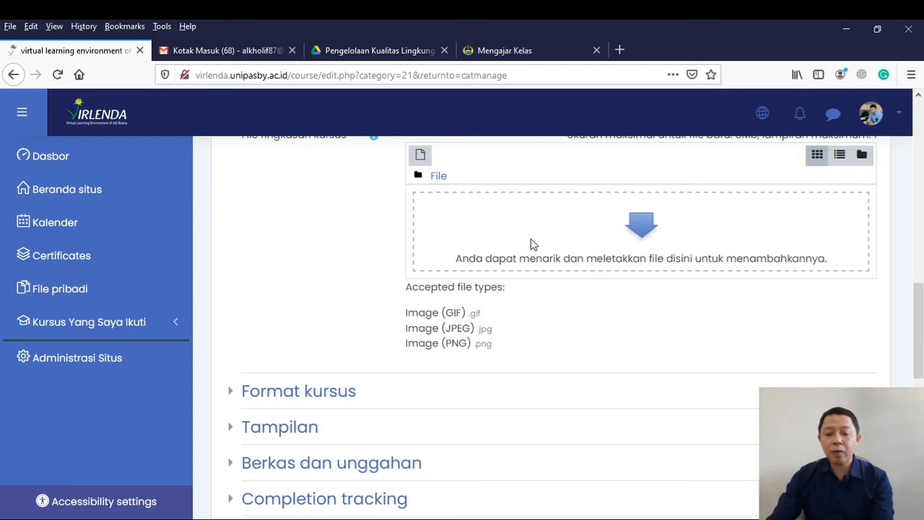
scroll(417, 291, "up", 1)
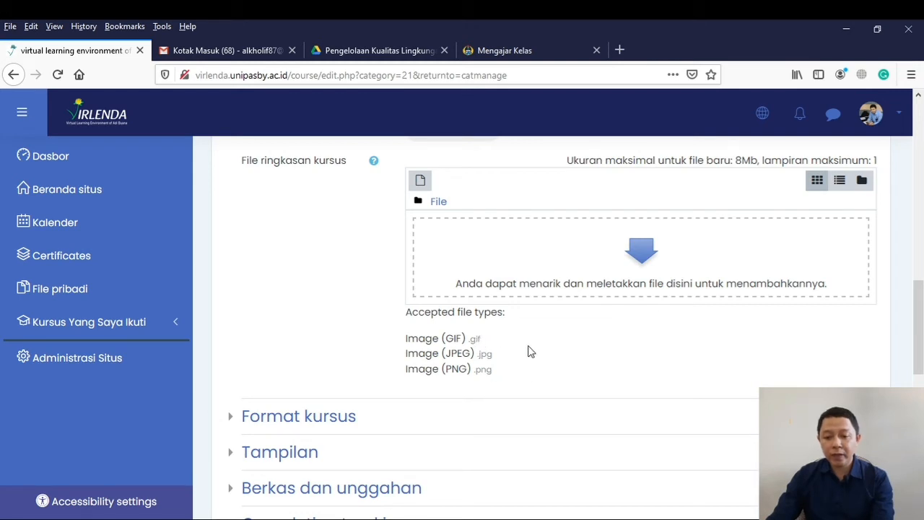
scroll(506, 361, "down", 1)
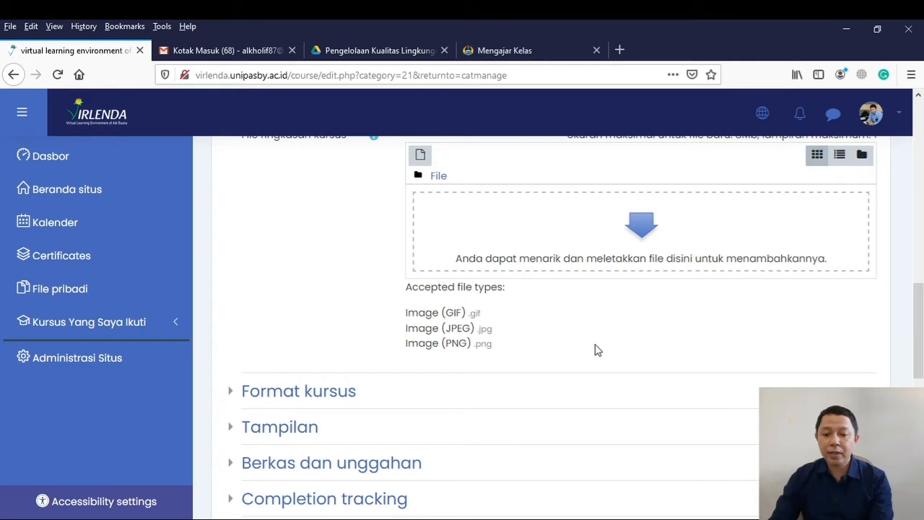
scroll(594, 347, "down", 2)
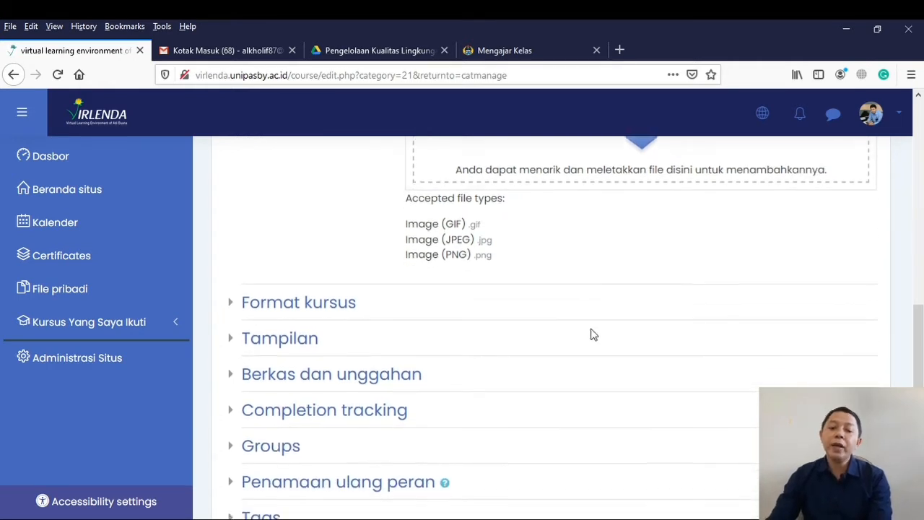
scroll(590, 335, "down", 1)
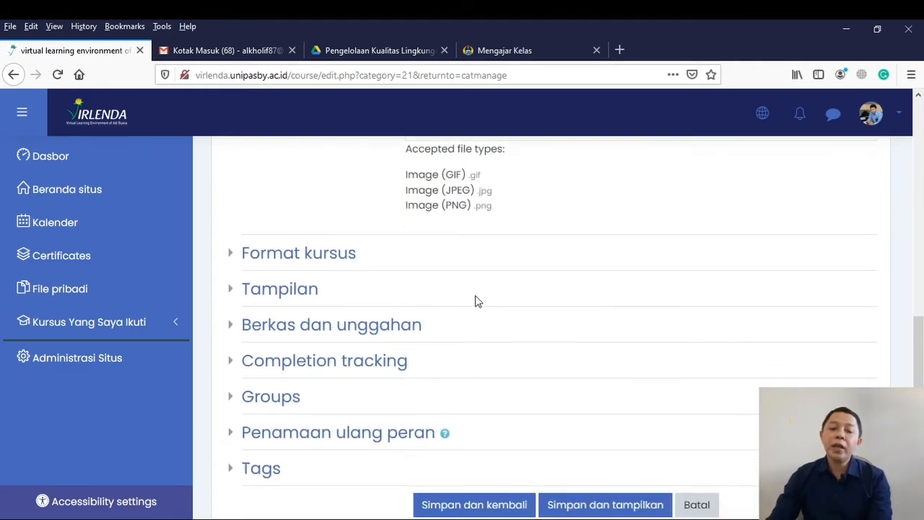
Set Jumlah bagian to 16 under Format kursus, then expand the Tampilan settings
left_click(320, 256)
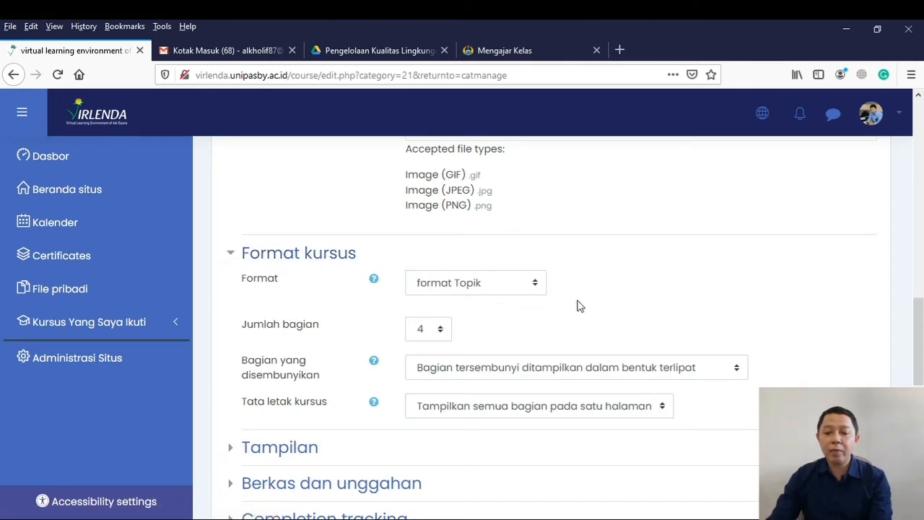
scroll(578, 307, "down", 2)
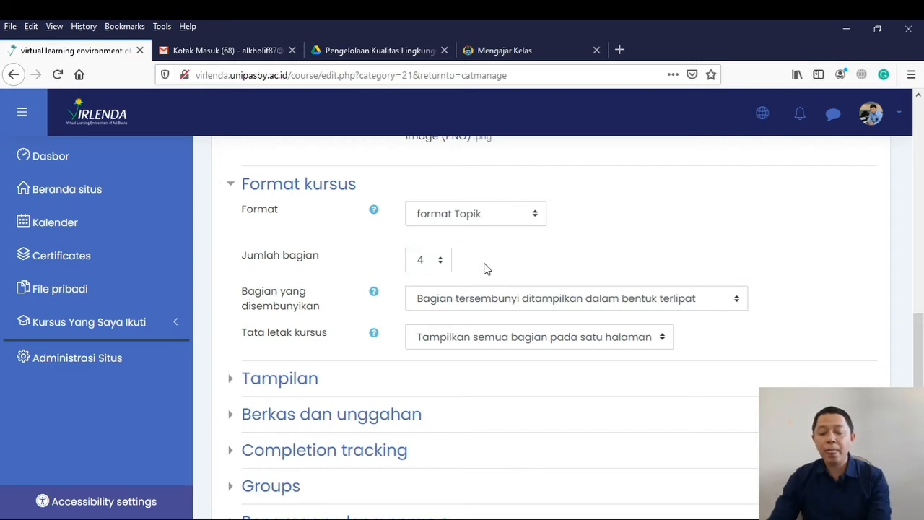
left_click(426, 264)
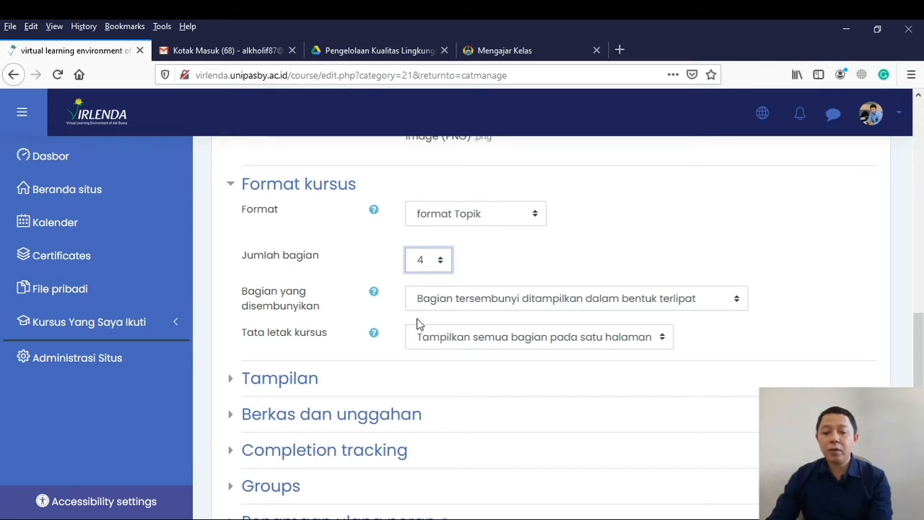
type("16")
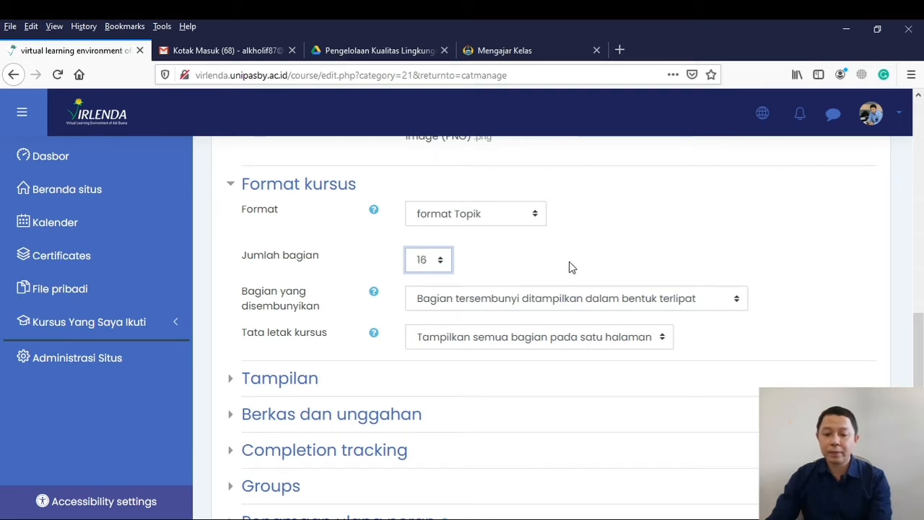
scroll(566, 286, "down", 2)
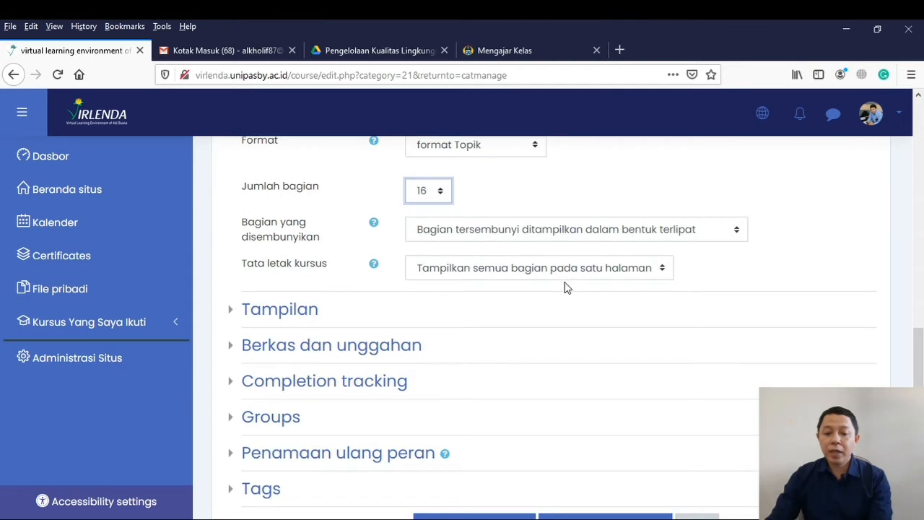
scroll(552, 292, "down", 2)
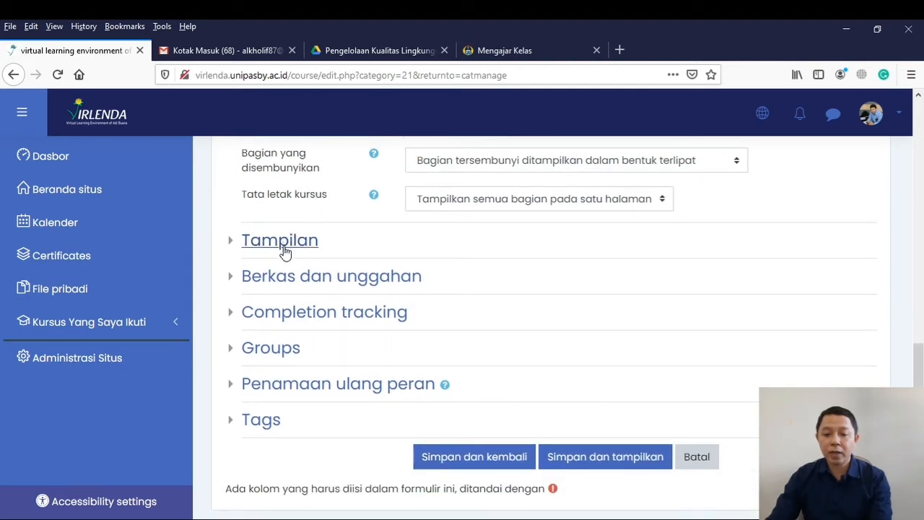
left_click(312, 245)
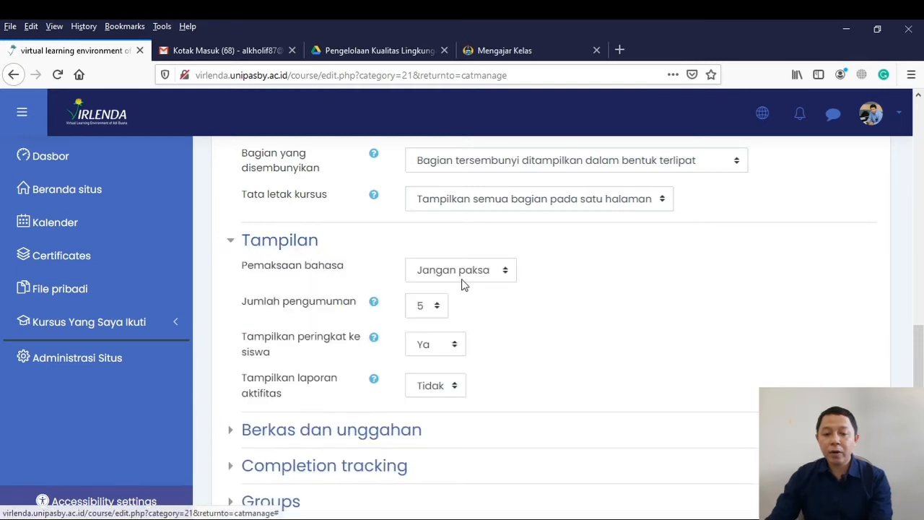
scroll(433, 296, "down", 2)
Expand Berkas dan unggahan and check the maximum upload size, leaving it unchanged
left_click(345, 371)
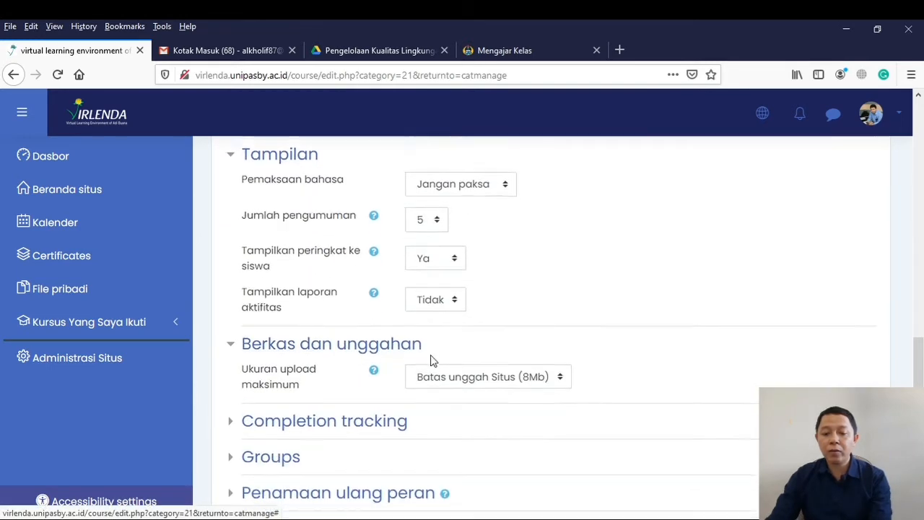
scroll(431, 357, "down", 4)
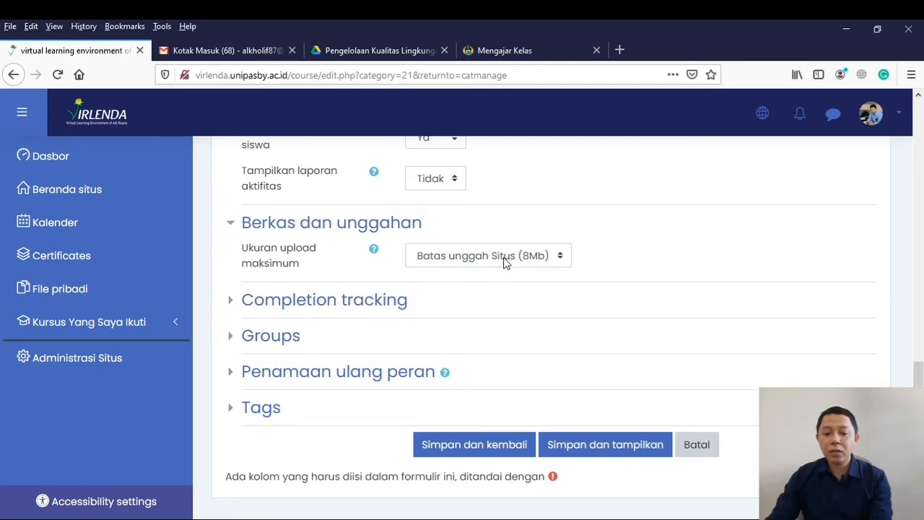
left_click(562, 257)
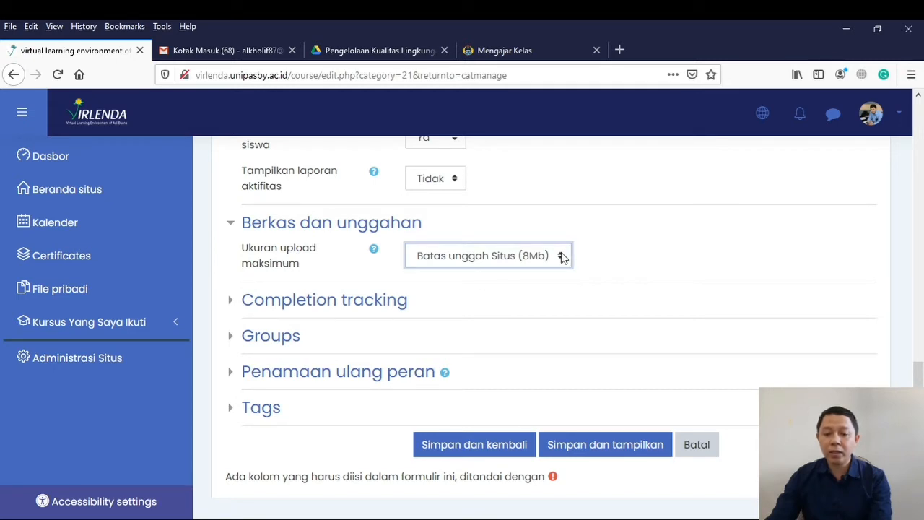
left_click(618, 262)
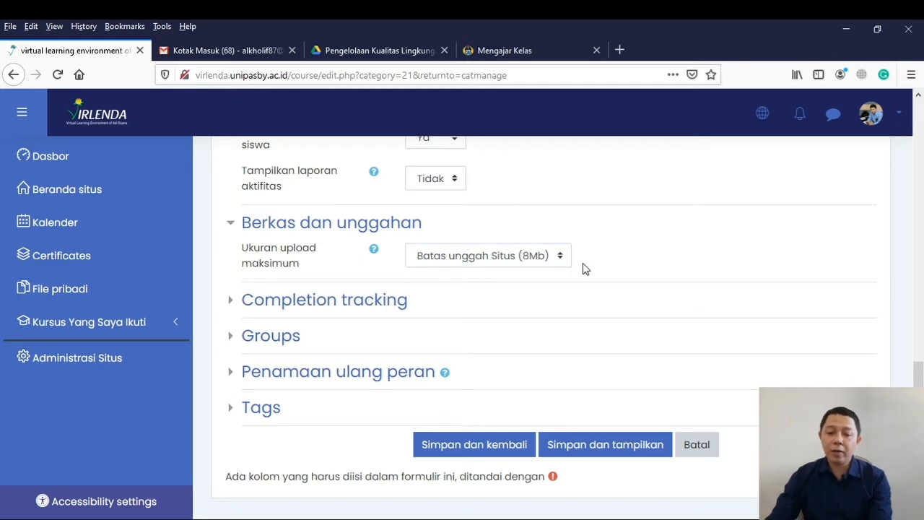
Expand the Completion tracking and Groups settings for review
left_click(364, 311)
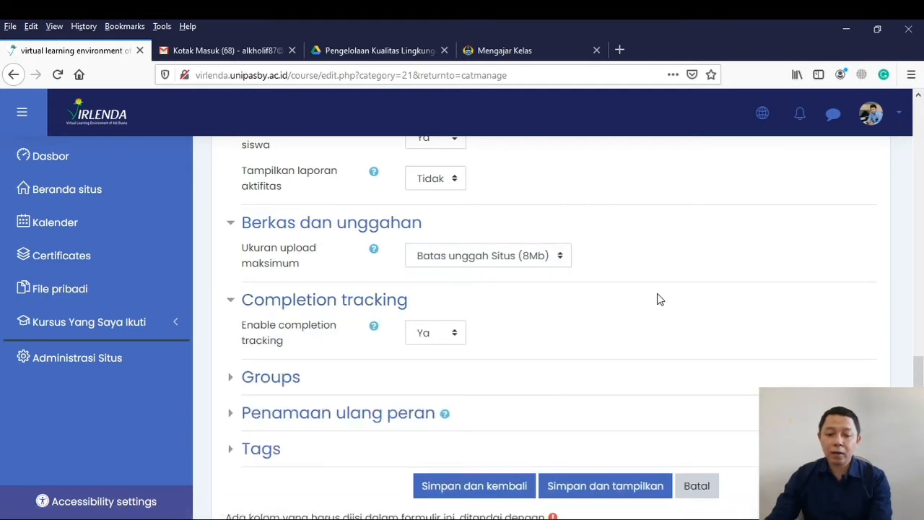
scroll(462, 332, "down", 2)
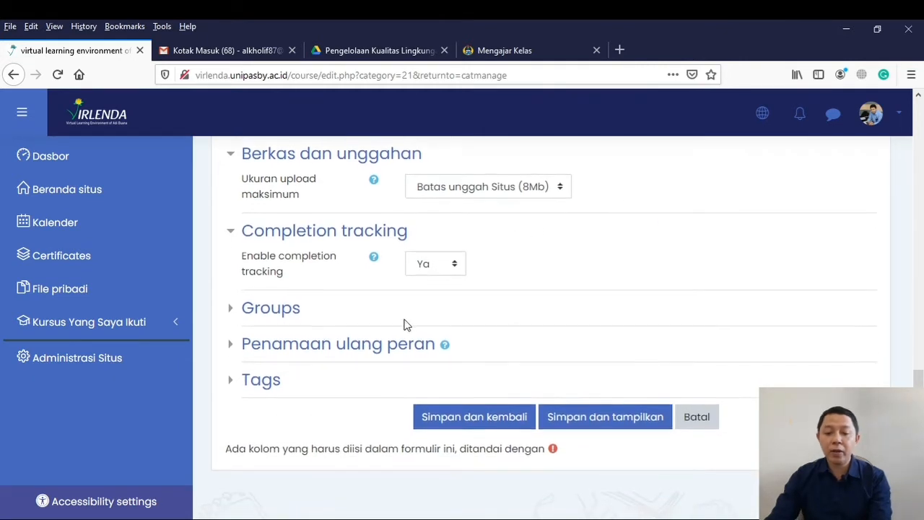
left_click(285, 312)
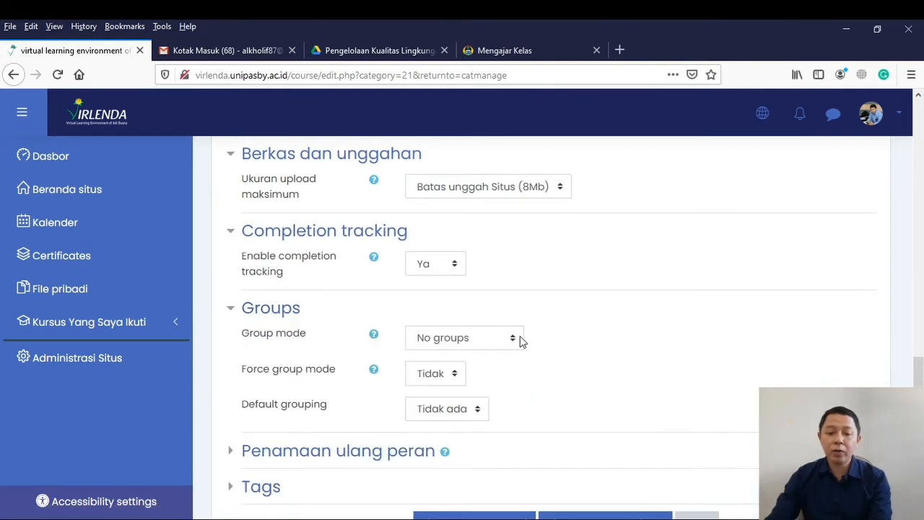
scroll(520, 342, "down", 4)
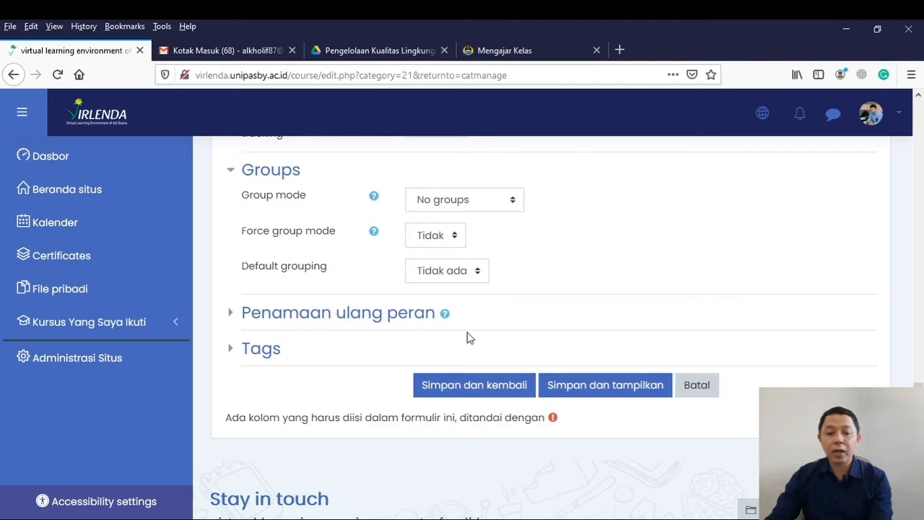
Expand Penamaan ulang peran and enter Pengajar as the course's word for the Pengajar role
left_click(369, 316)
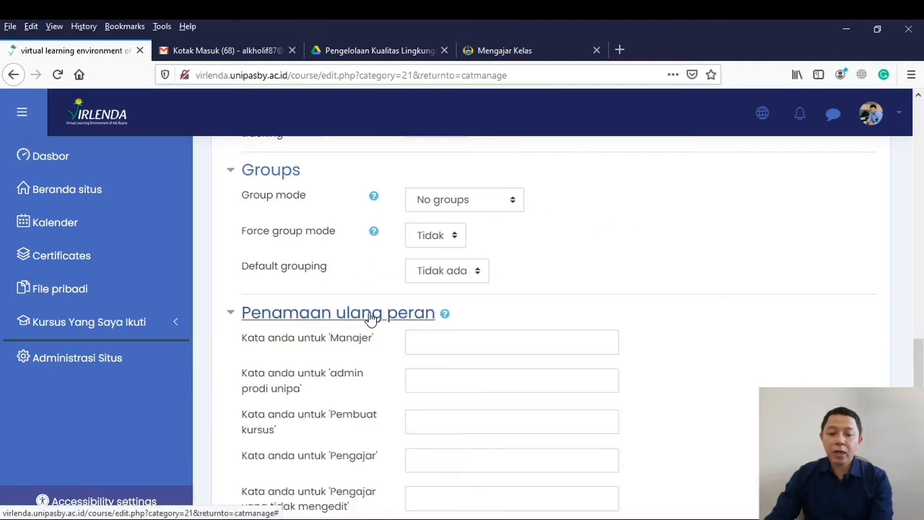
scroll(540, 335, "down", 2)
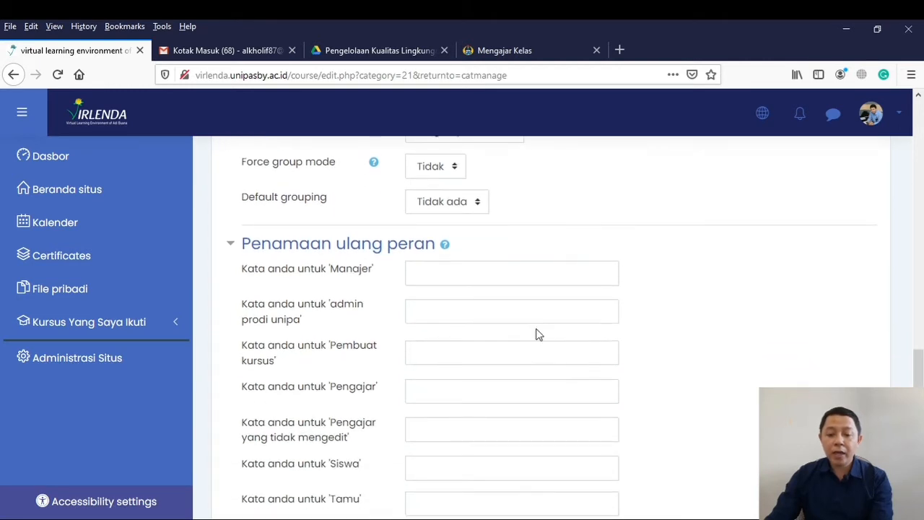
scroll(539, 335, "down", 2)
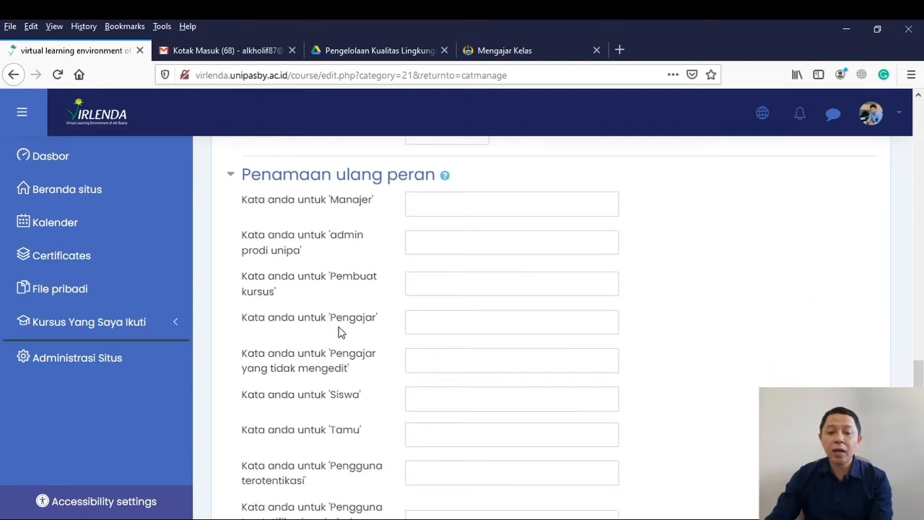
left_click(420, 323)
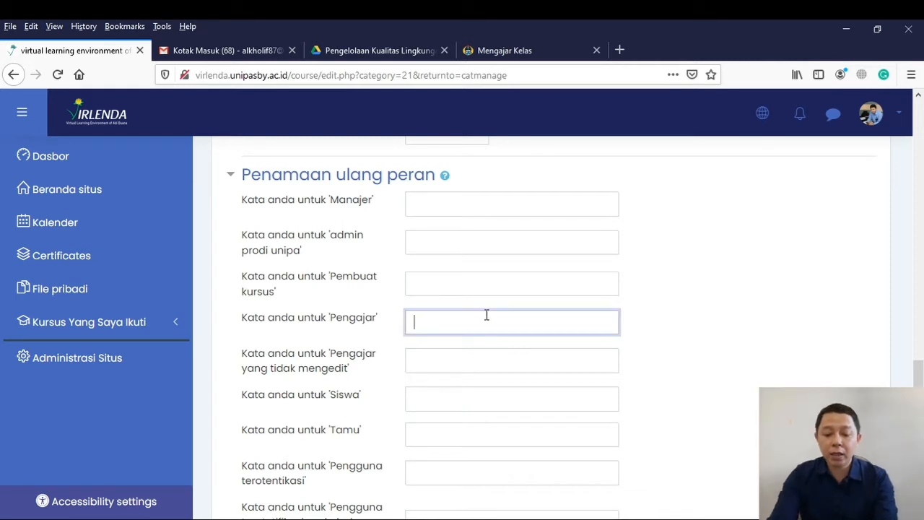
type("Pengajar")
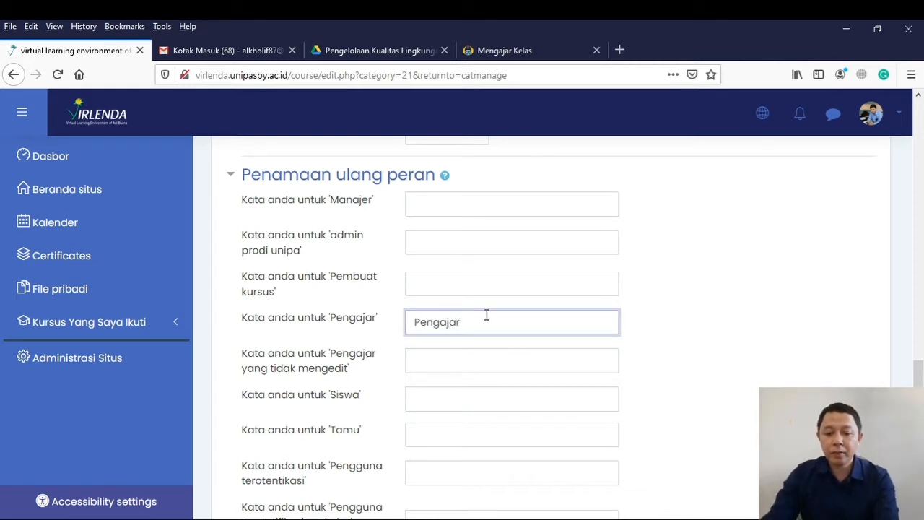
scroll(594, 297, "down", 5)
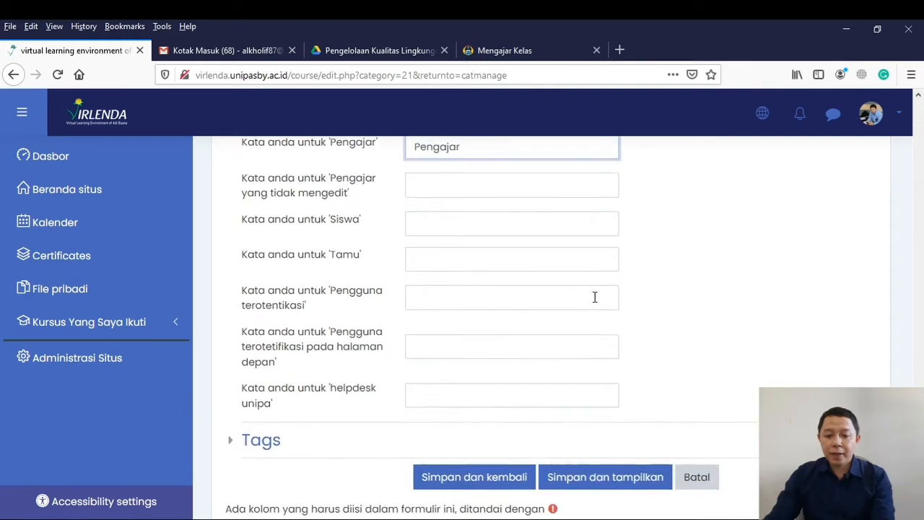
scroll(594, 297, "down", 3)
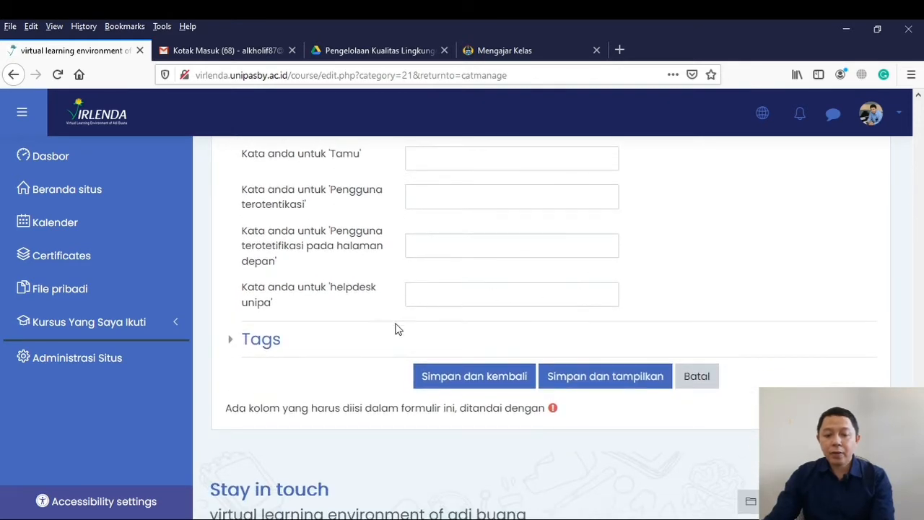
Expand the Tags section of the new-course form
left_click(266, 345)
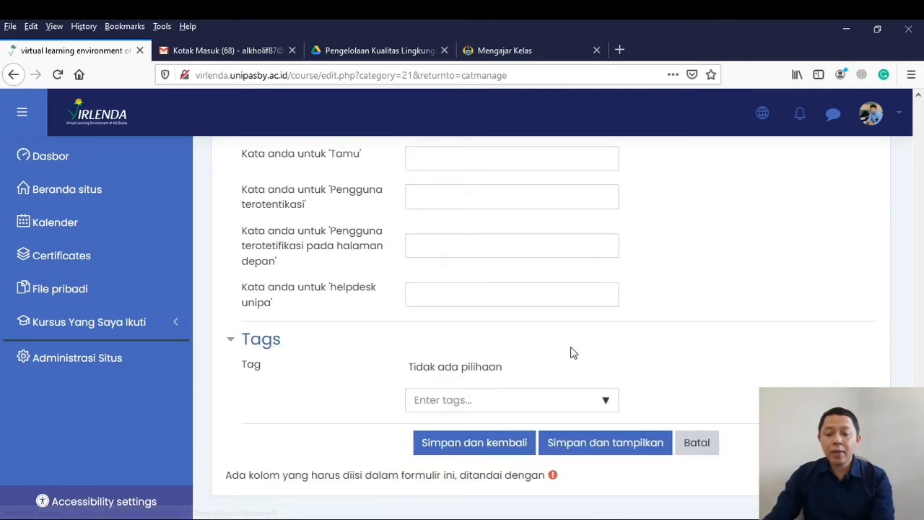
scroll(573, 351, "up", 20)
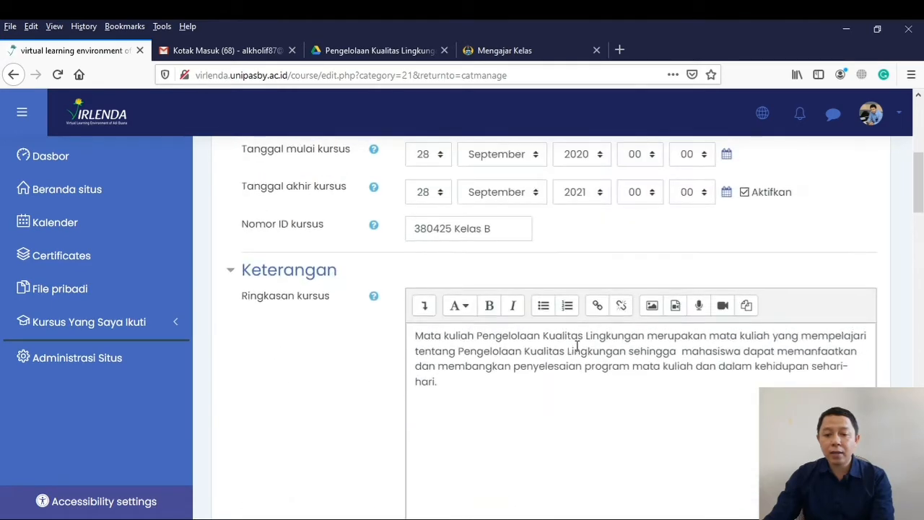
scroll(576, 346, "up", 8)
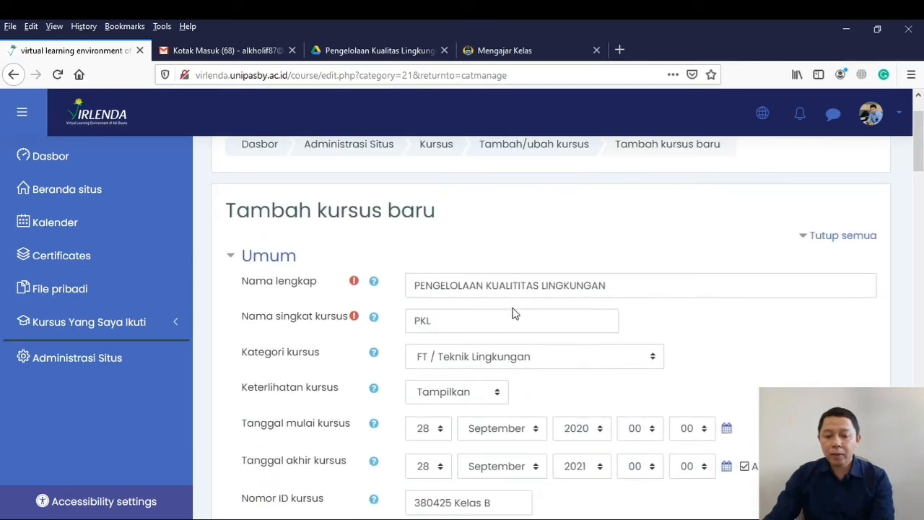
scroll(514, 315, "down", 4)
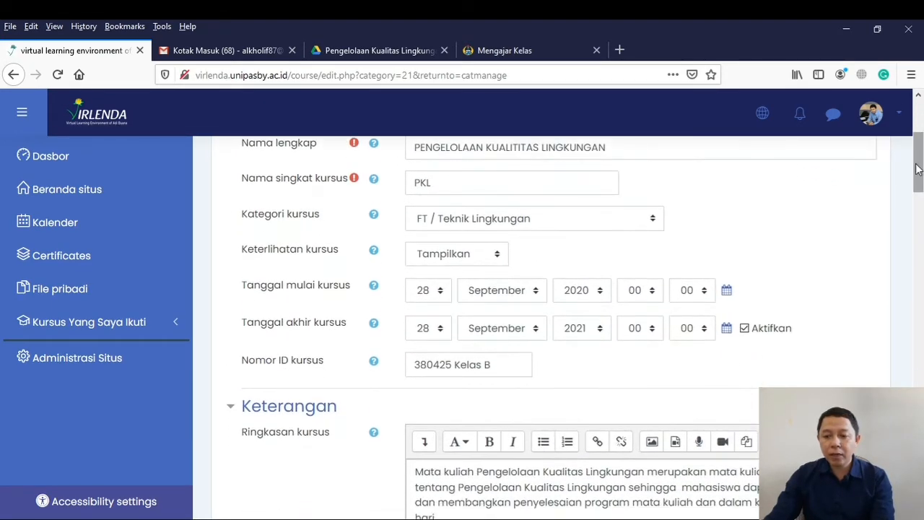
left_click_drag(920, 166, 922, 478)
Add PKL and Lingkungan as course tags
left_click(505, 284)
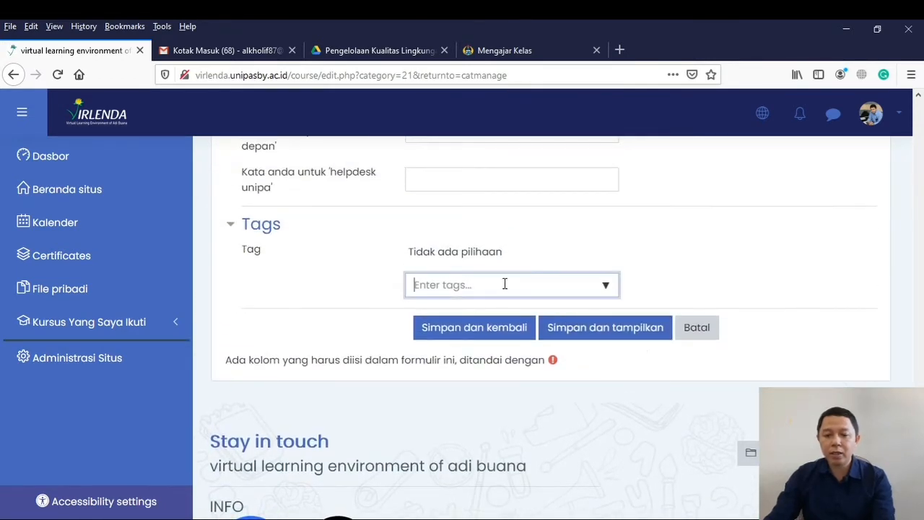
type("PKL")
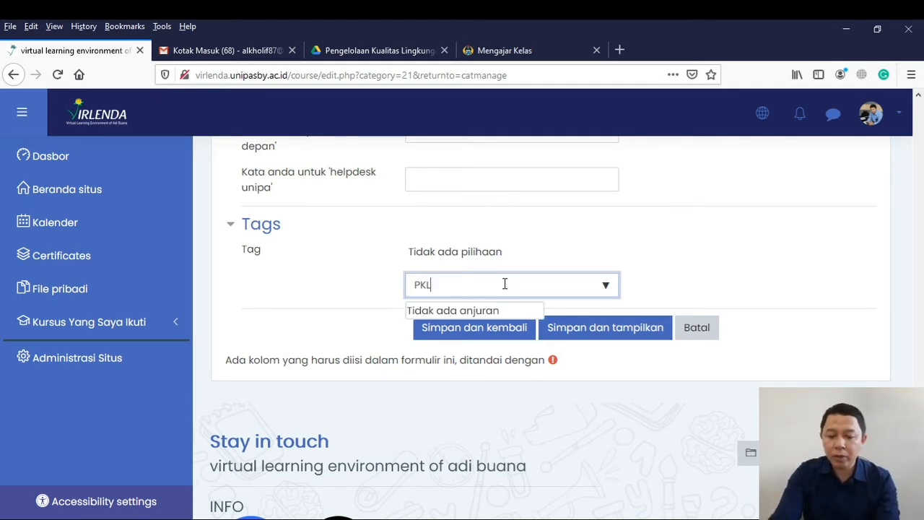
key("Return")
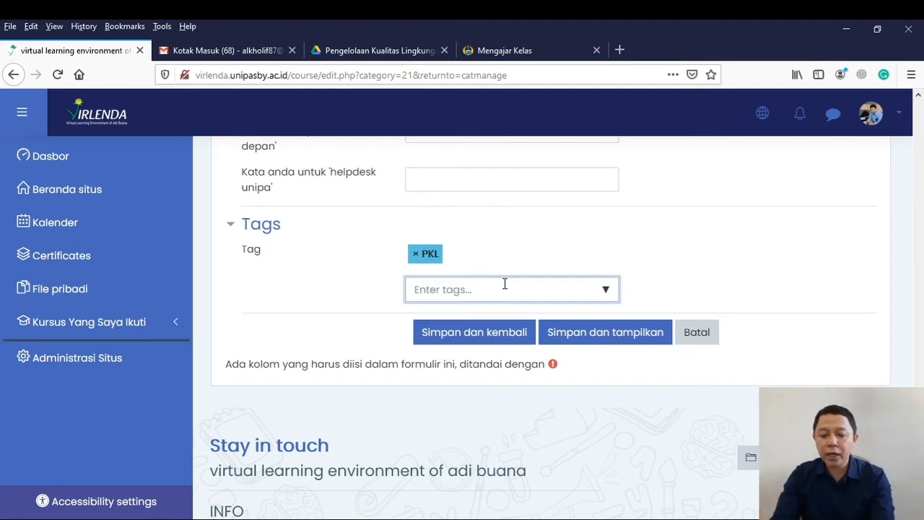
type("LIngkungan")
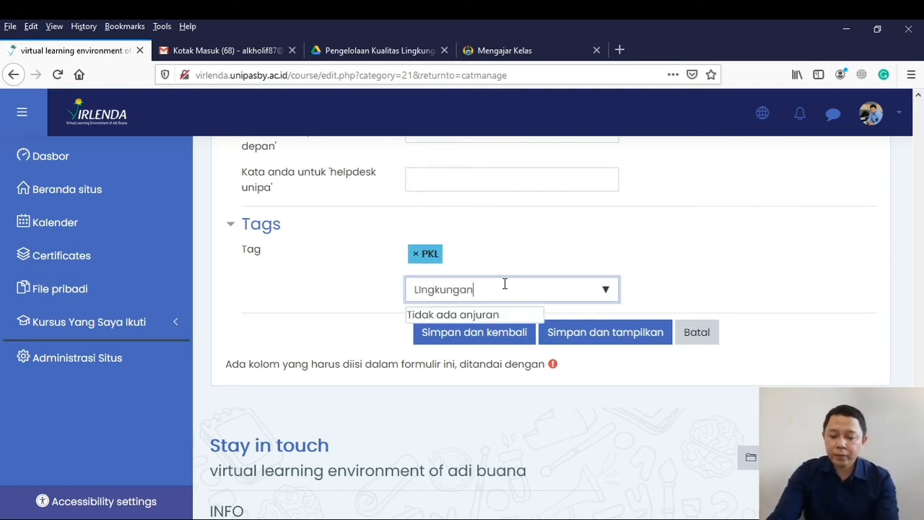
key("Return")
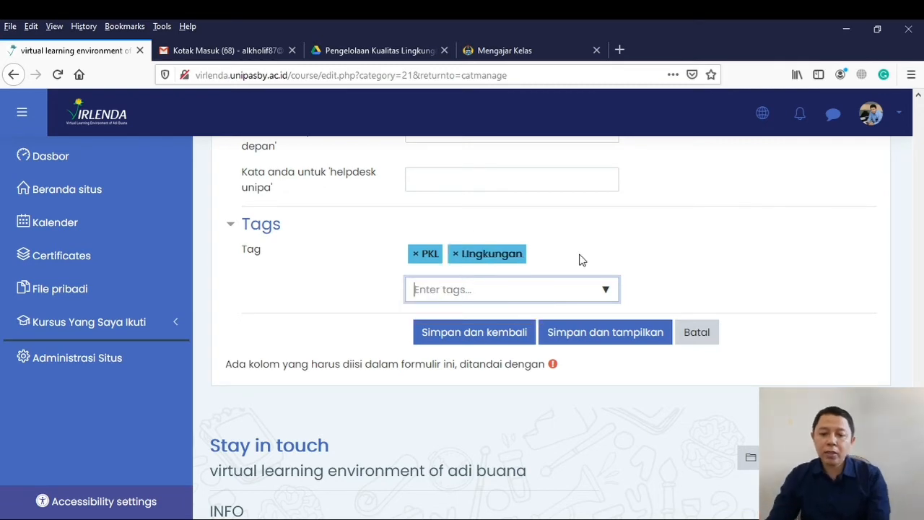
scroll(748, 235, "up", 15)
scroll(690, 229, "up", 5)
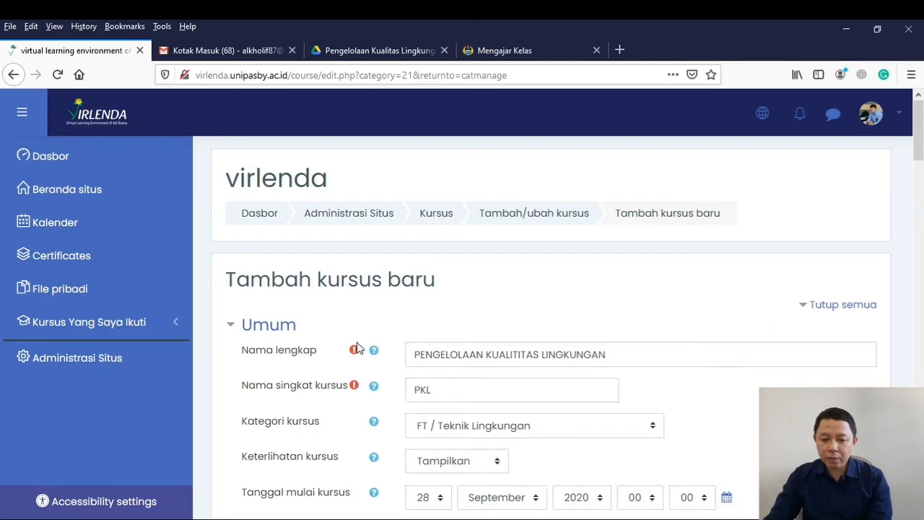
scroll(427, 348, "down", 20)
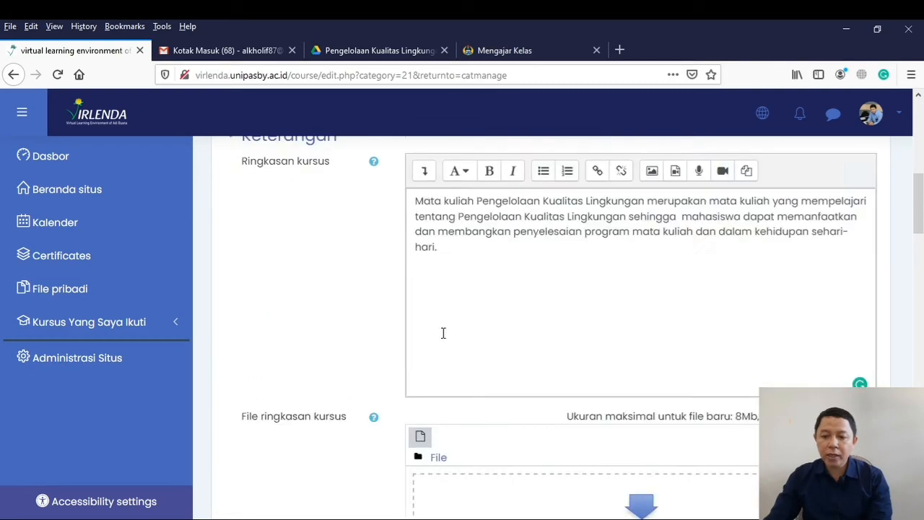
scroll(444, 327, "down", 2)
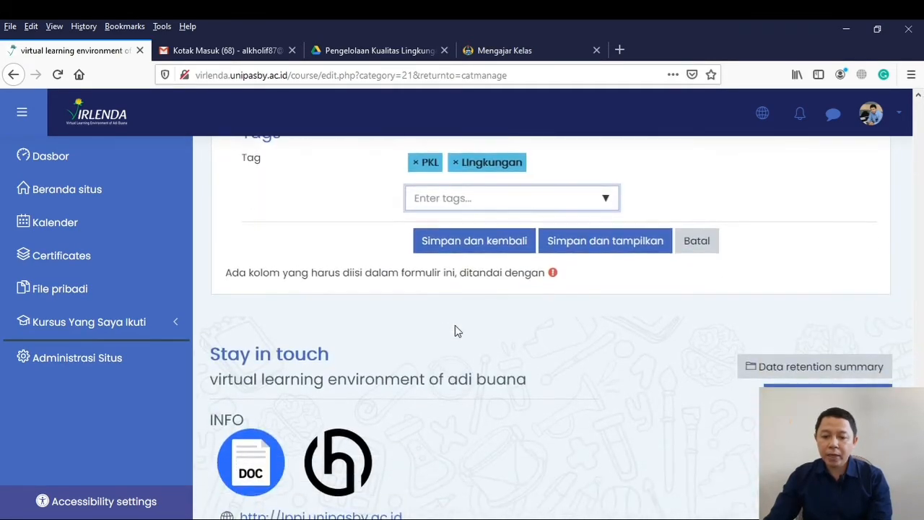
Resolve the duplicate short name error by renaming it PKL Kelas B and save the course
left_click(616, 243)
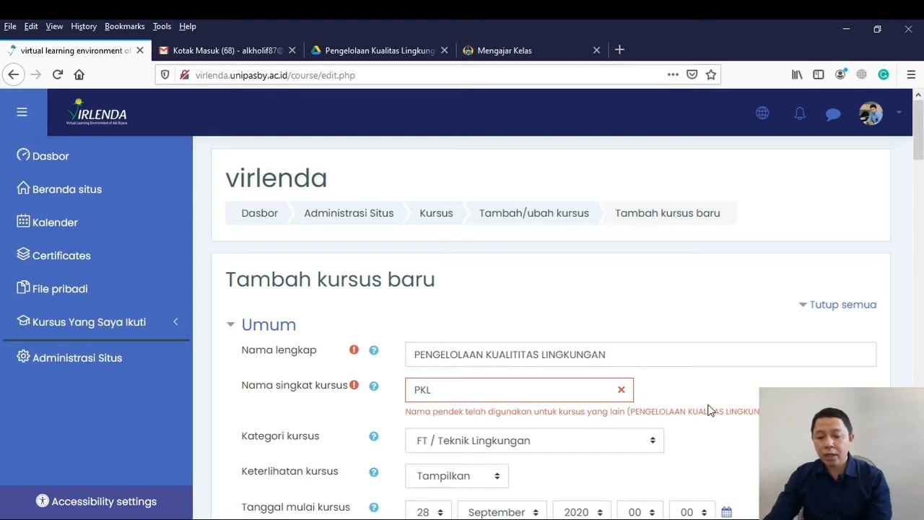
scroll(707, 409, "down", 3)
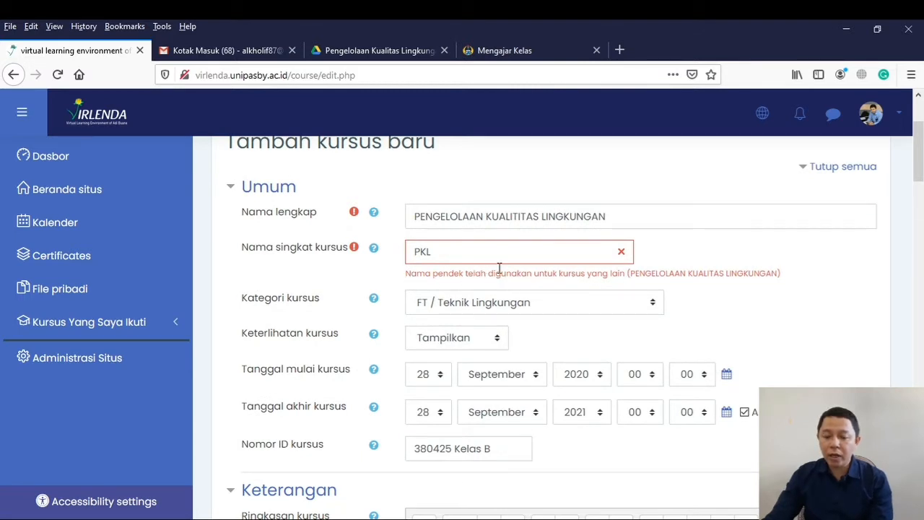
left_click(444, 250)
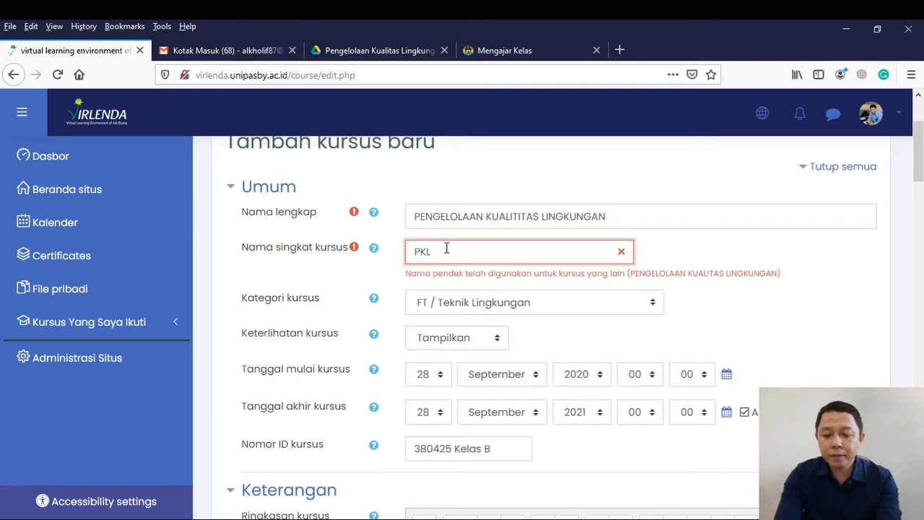
type("Kelas B")
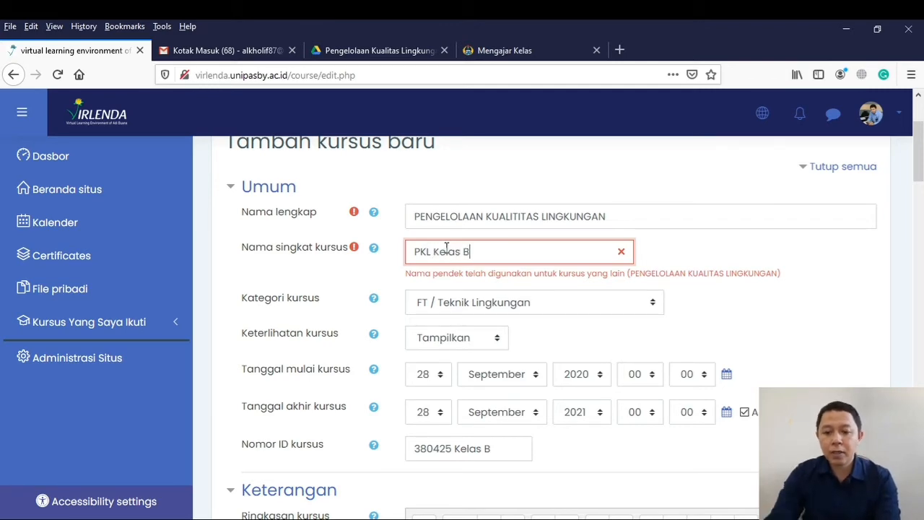
scroll(693, 267, "down", 4)
scroll(719, 261, "down", 20)
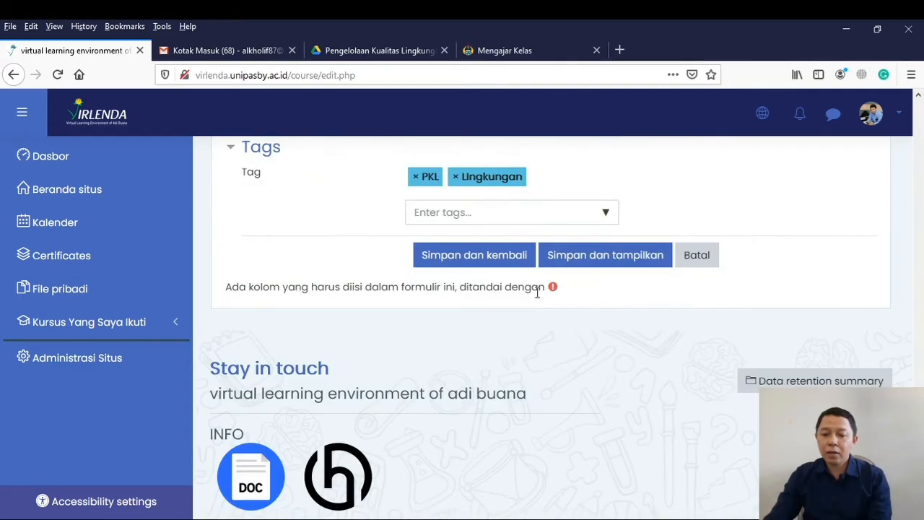
left_click(603, 258)
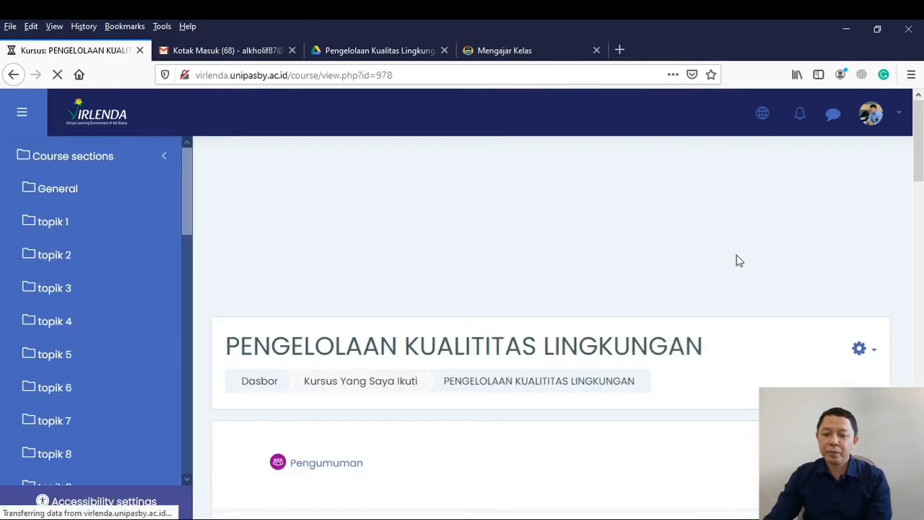
scroll(605, 285, "down", 10)
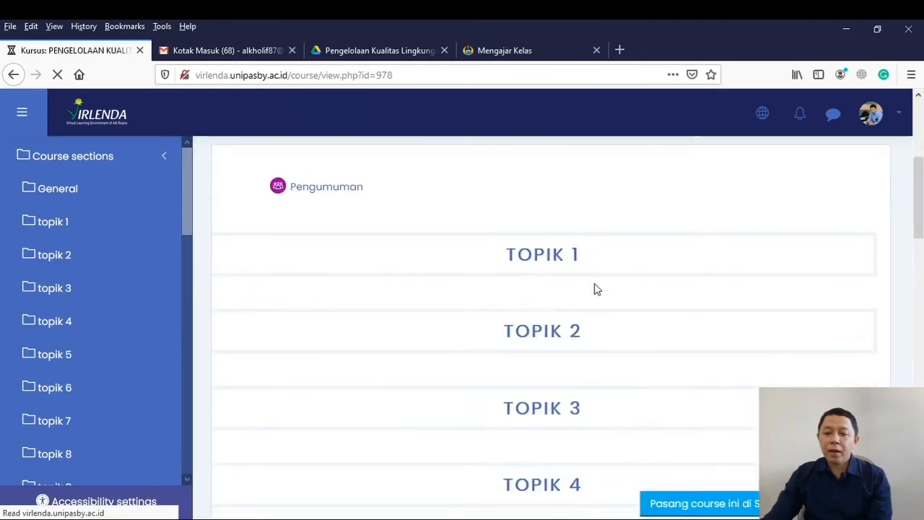
scroll(597, 287, "down", 8)
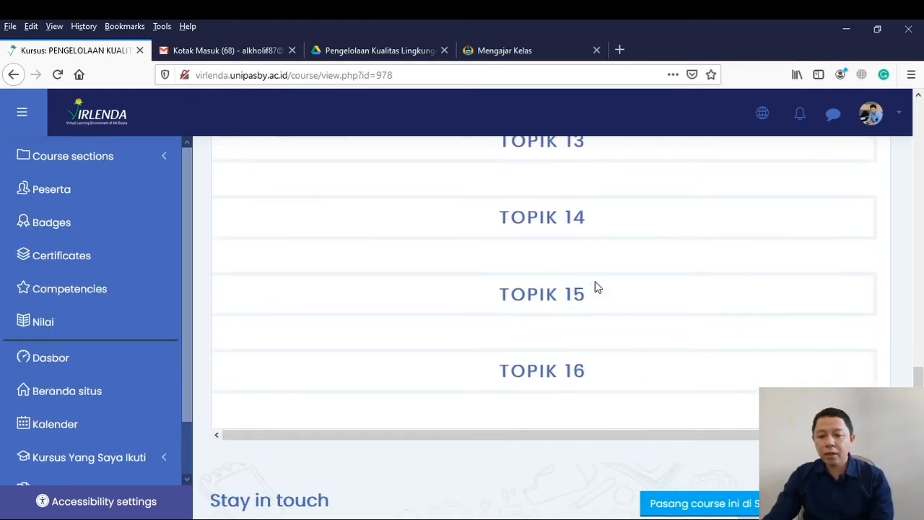
scroll(596, 287, "up", 6)
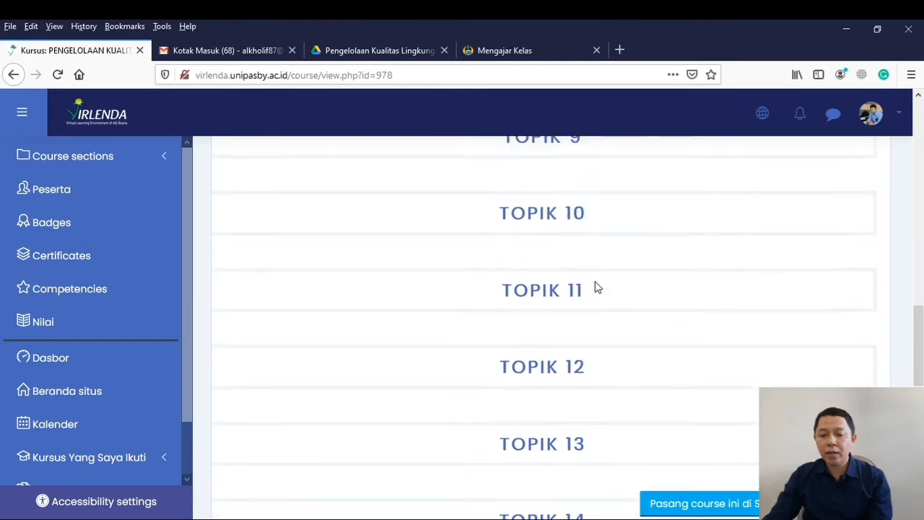
scroll(596, 287, "up", 10)
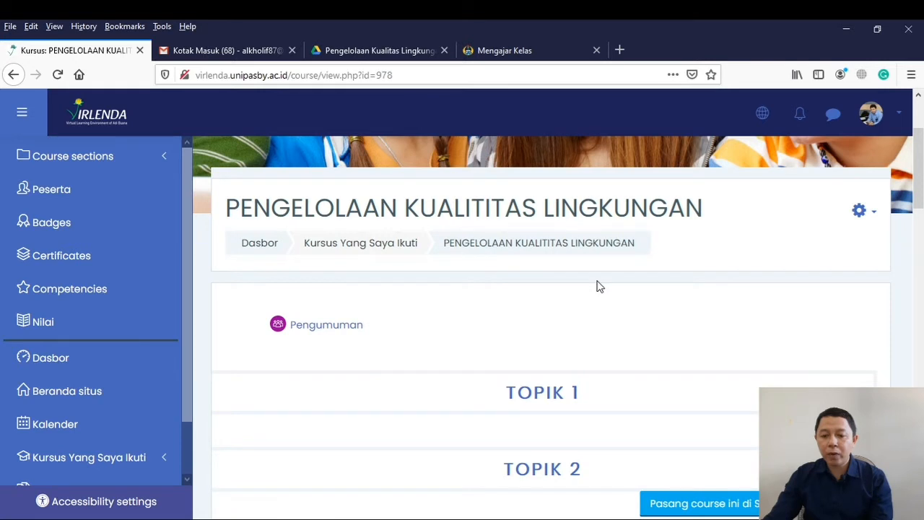
scroll(596, 286, "down", 5)
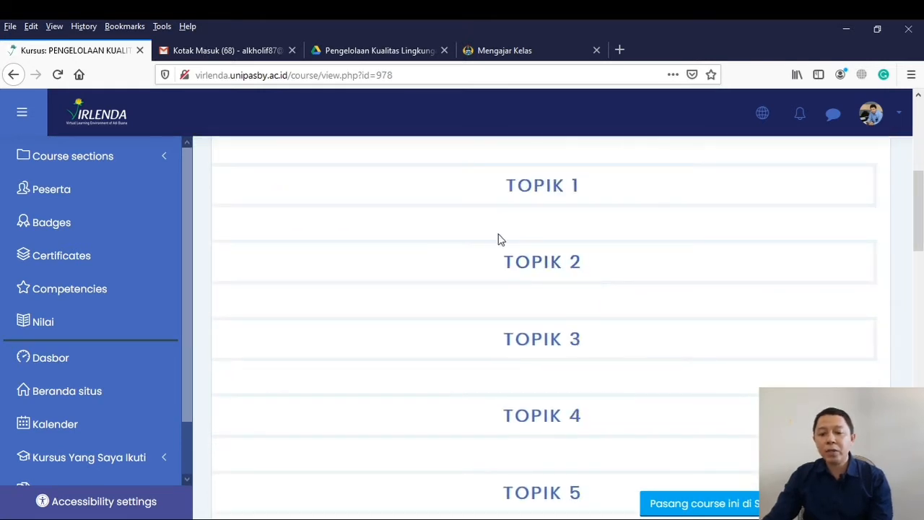
scroll(653, 242, "down", 3)
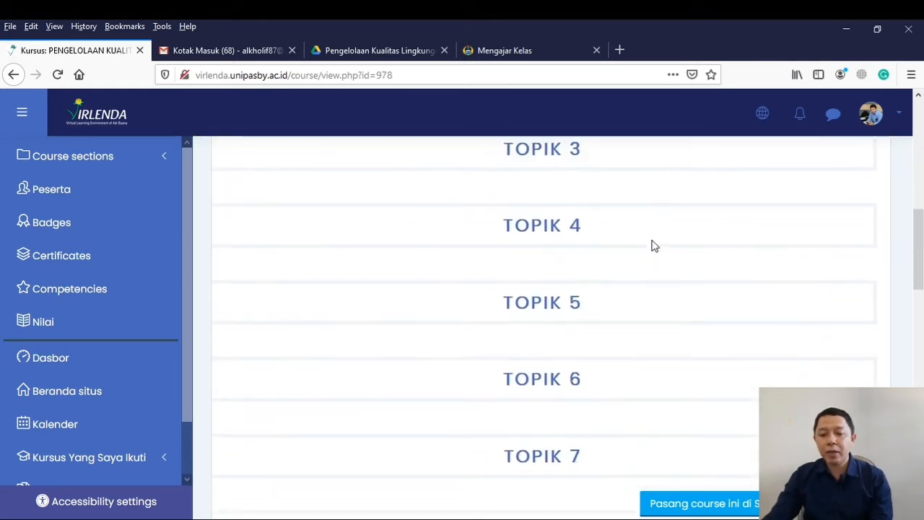
scroll(650, 248, "down", 20)
scroll(642, 258, "up", 7)
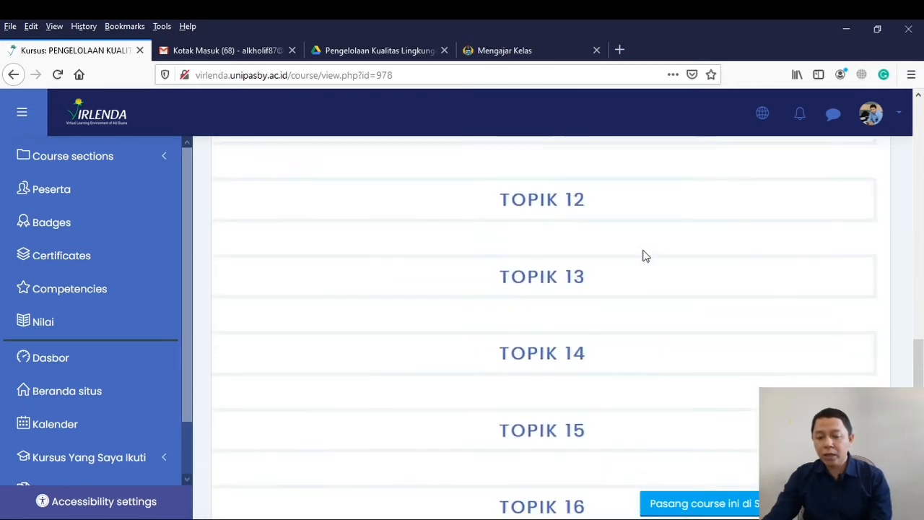
scroll(642, 257, "up", 12)
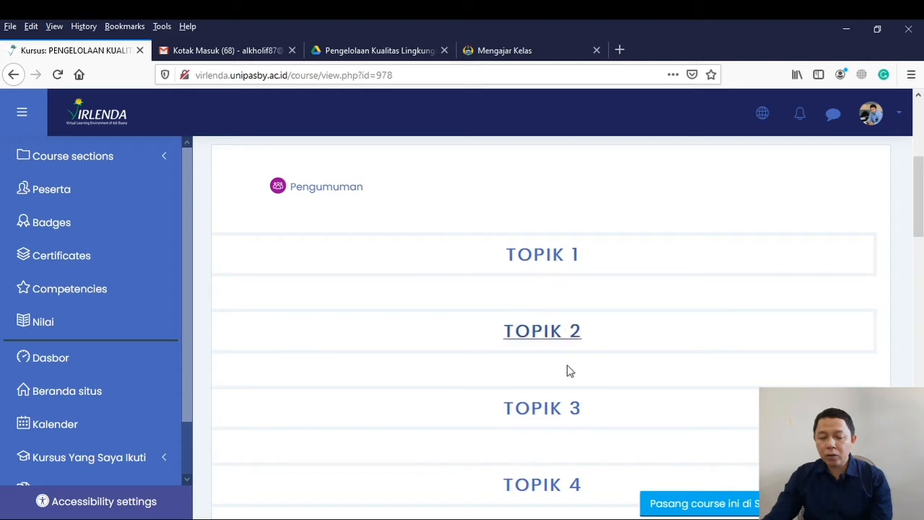
scroll(571, 346, "down", 2)
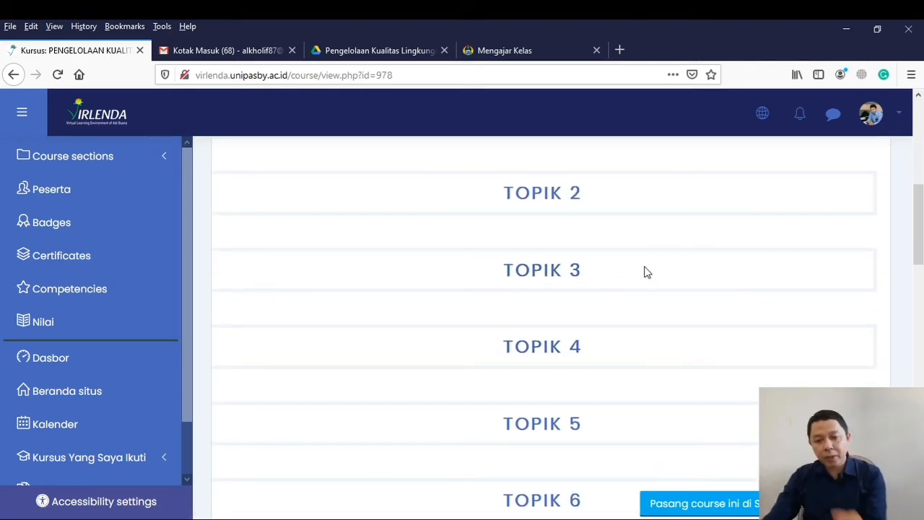
scroll(671, 249, "up", 1)
scroll(671, 249, "up", 3)
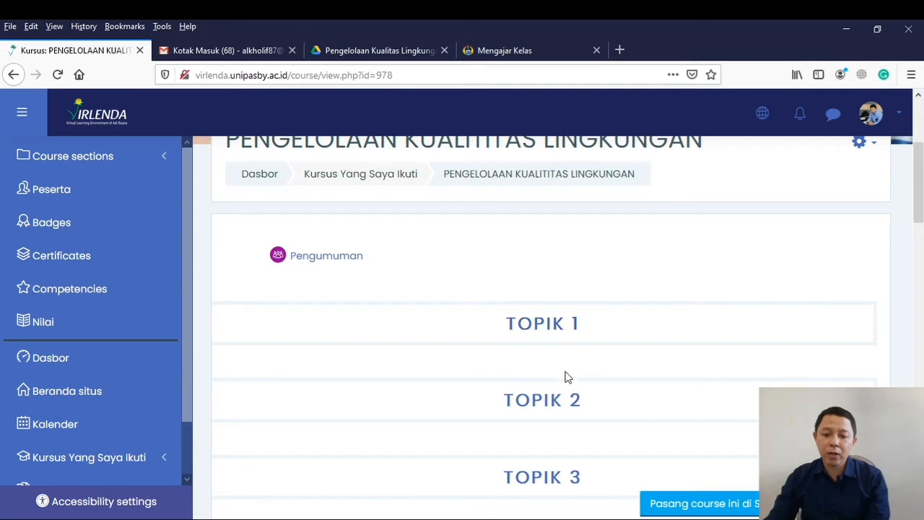
scroll(724, 317, "up", 2)
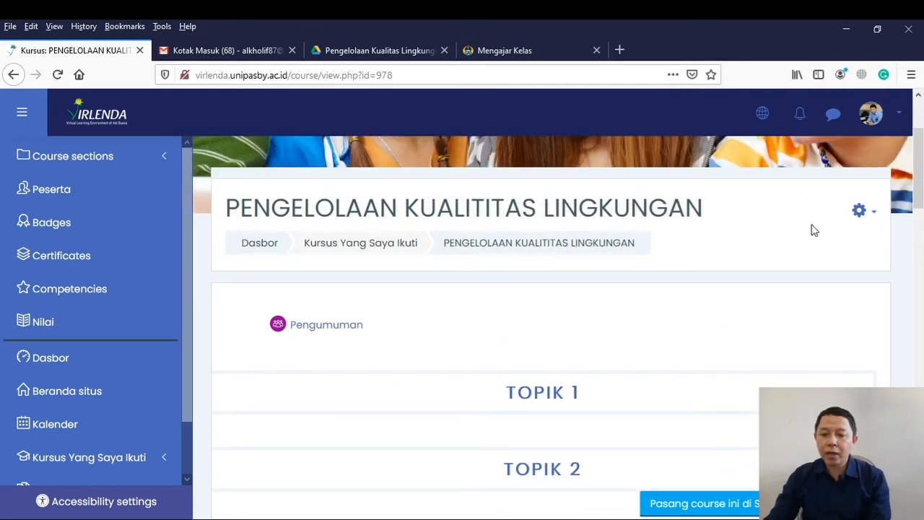
scroll(838, 248, "up", 4)
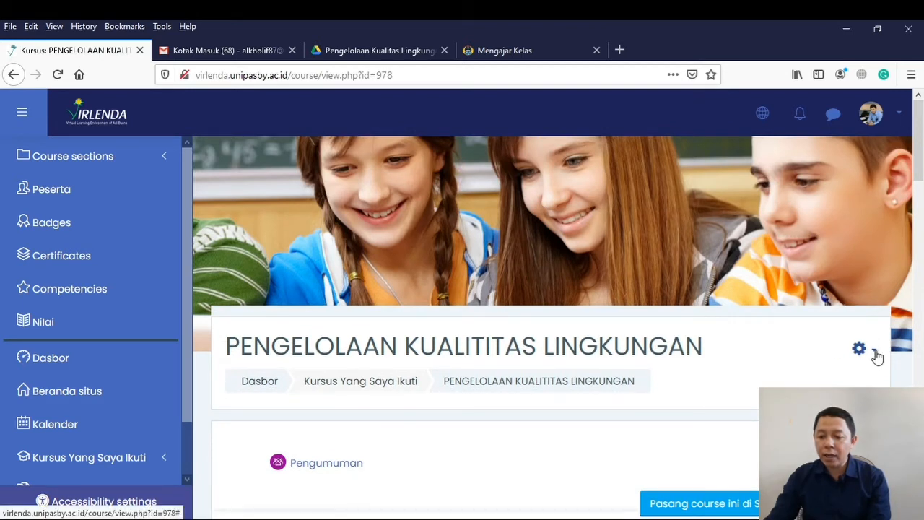
Turn editing on from the course gear menu and scroll through the topics
left_click(876, 354)
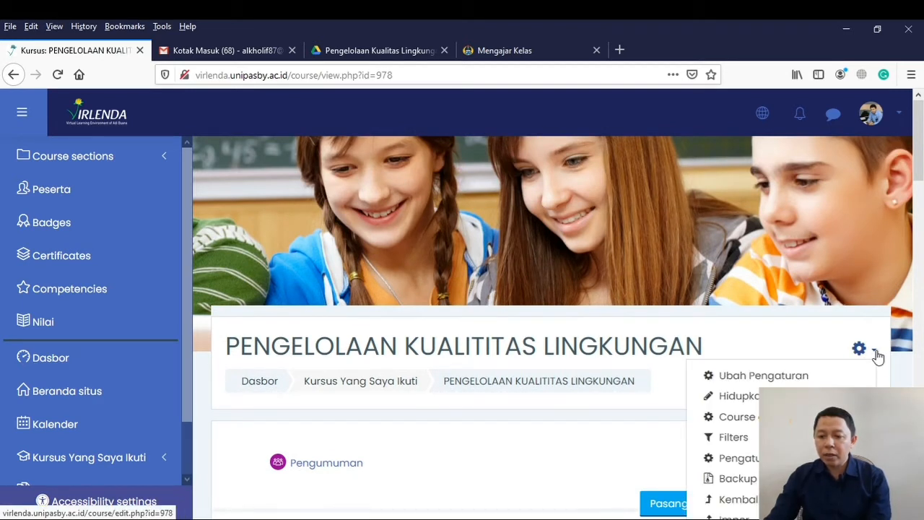
left_click(743, 396)
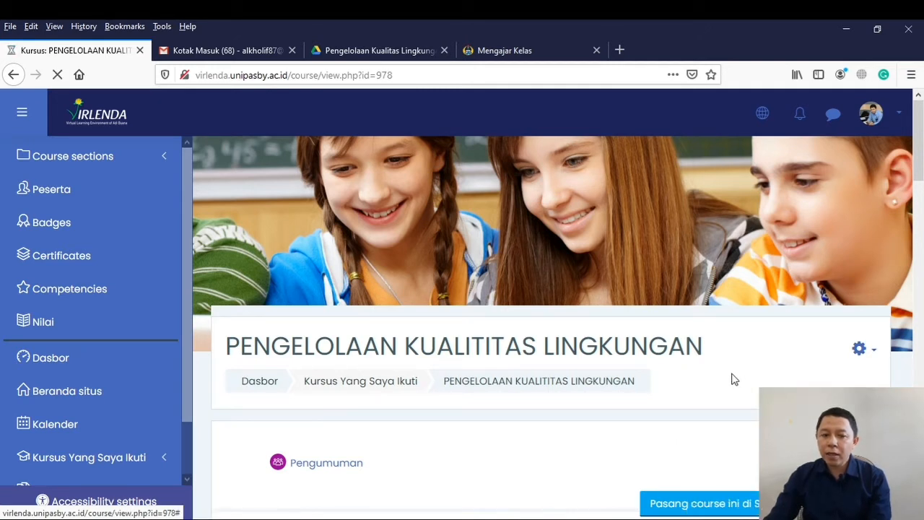
scroll(715, 370, "down", 3)
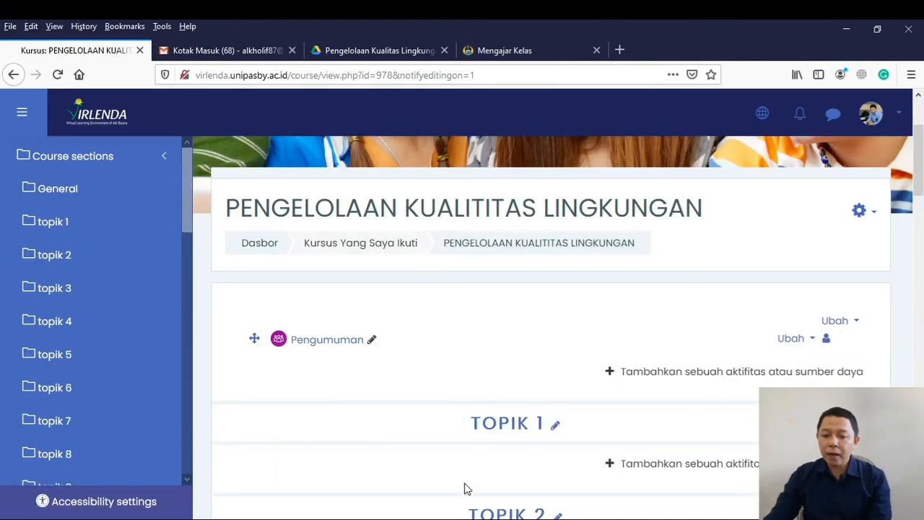
scroll(452, 439, "down", 3)
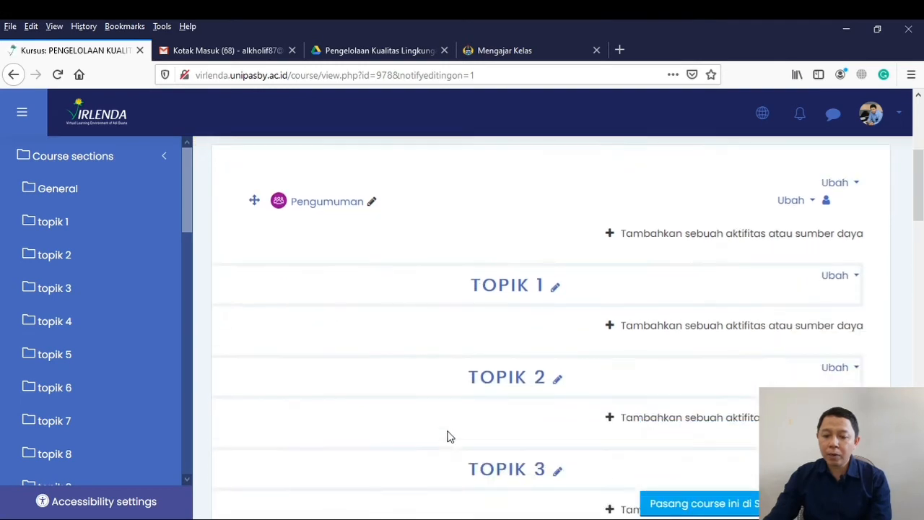
scroll(447, 436, "down", 10)
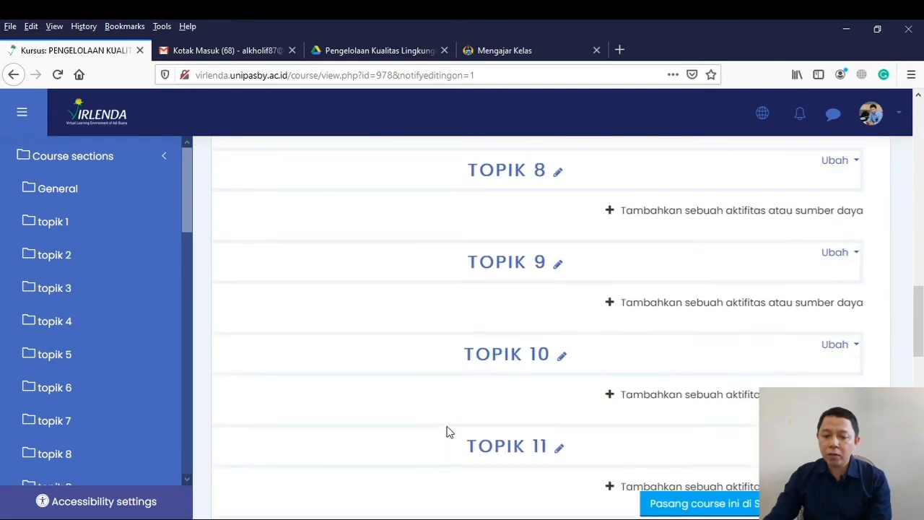
scroll(541, 410, "up", 5)
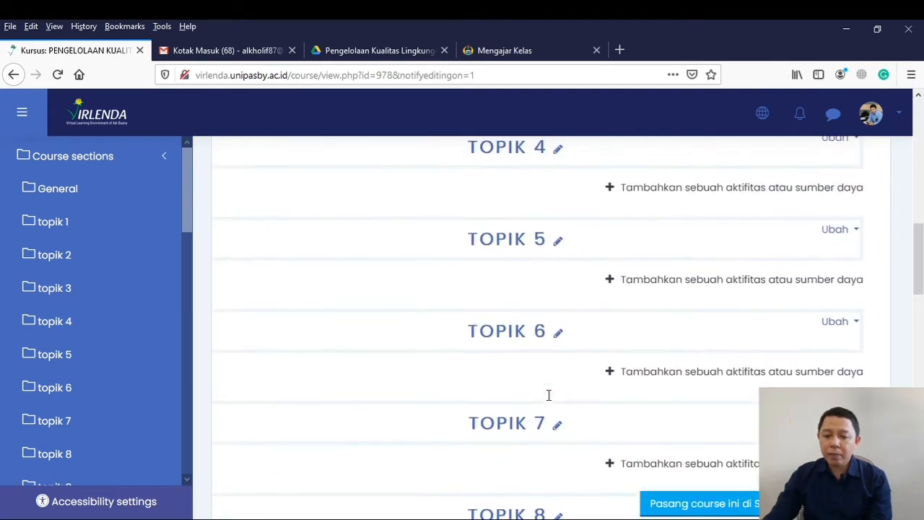
scroll(549, 395, "up", 5)
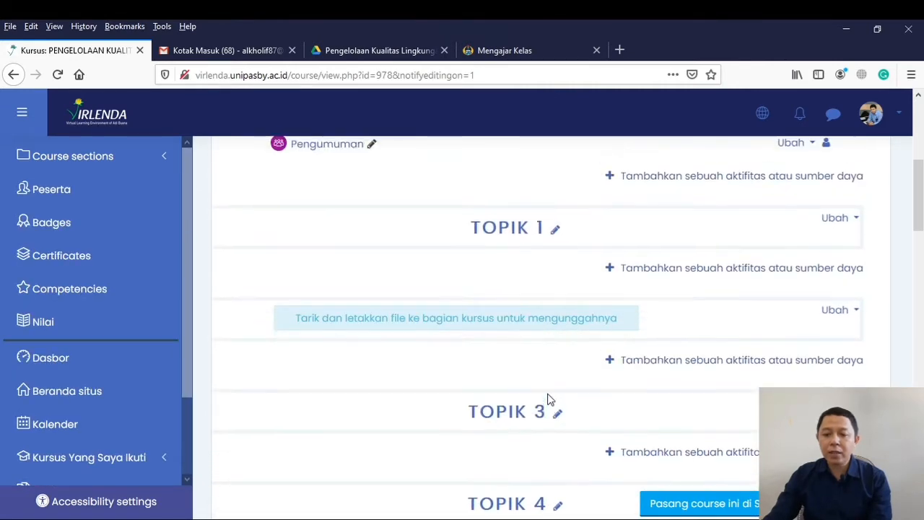
scroll(550, 394, "up", 2)
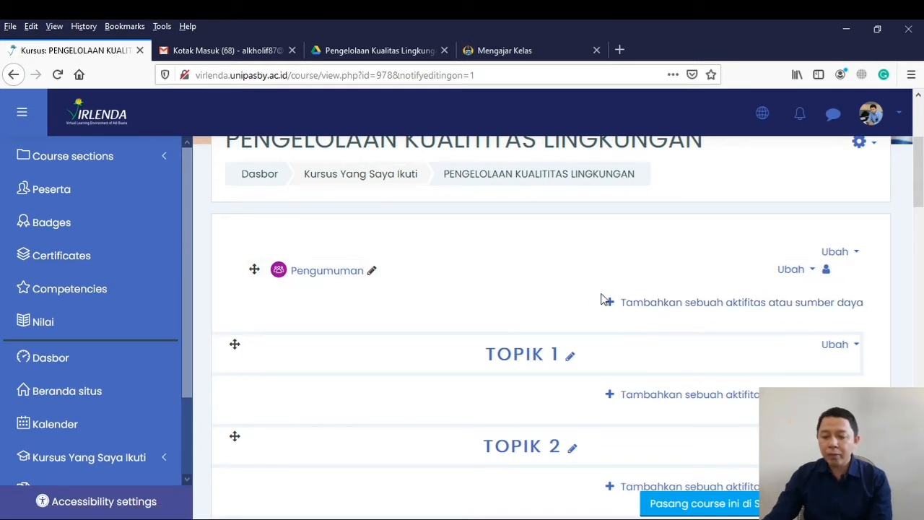
Choose Label under SUMBER in the General section's activity chooser and add it
left_click(704, 307)
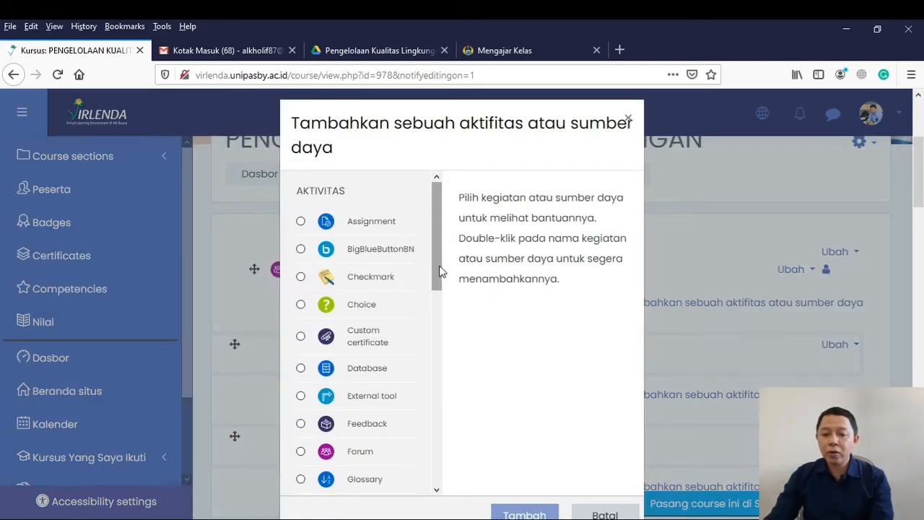
left_click_drag(438, 269, 429, 449)
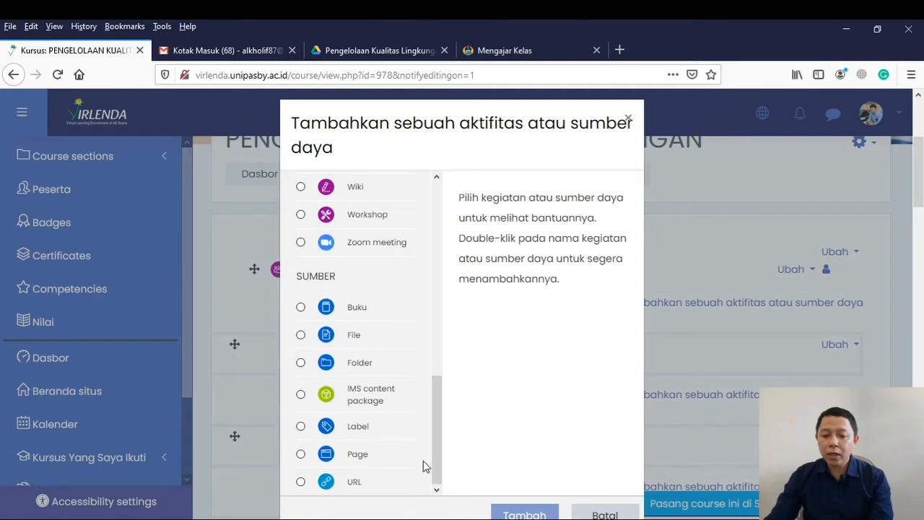
left_click(359, 427)
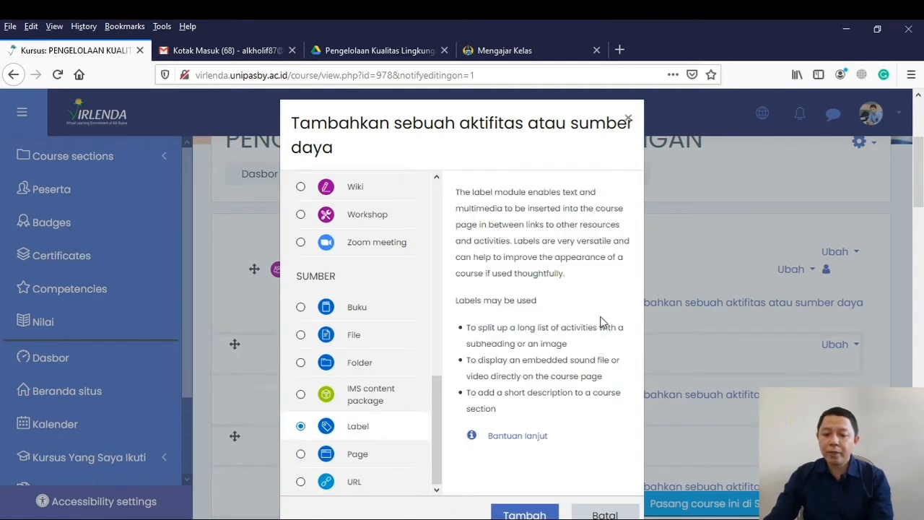
scroll(591, 322, "down", 2)
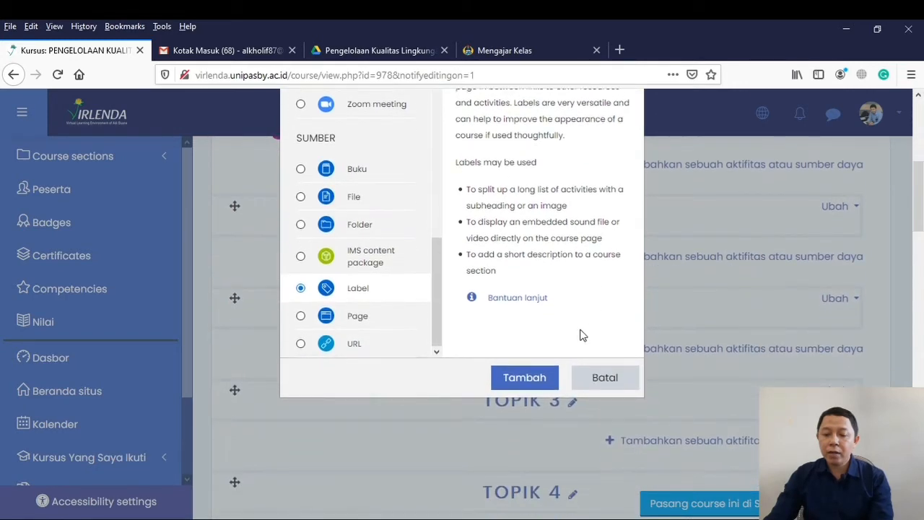
left_click(516, 377)
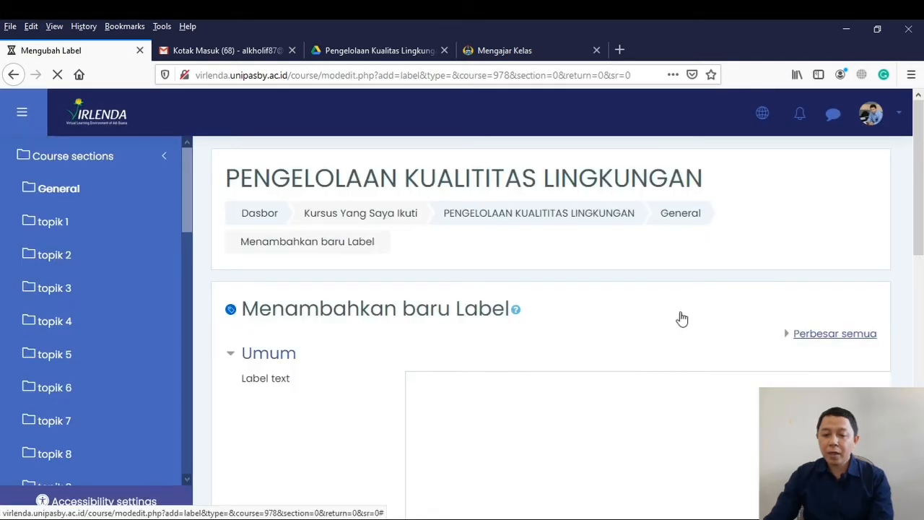
Write 'Rencana Pembelajaran Semester' in the Label text and start a new line
scroll(555, 353, "down", 2)
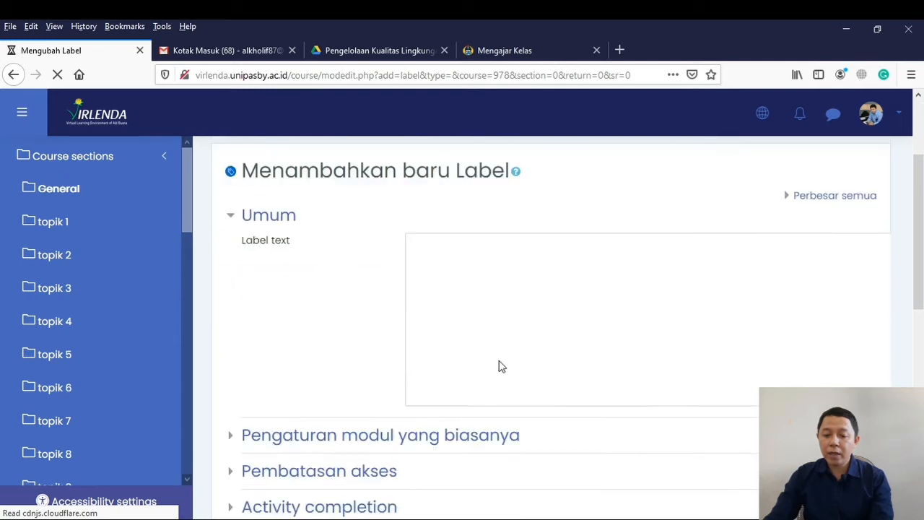
scroll(498, 366, "down", 4)
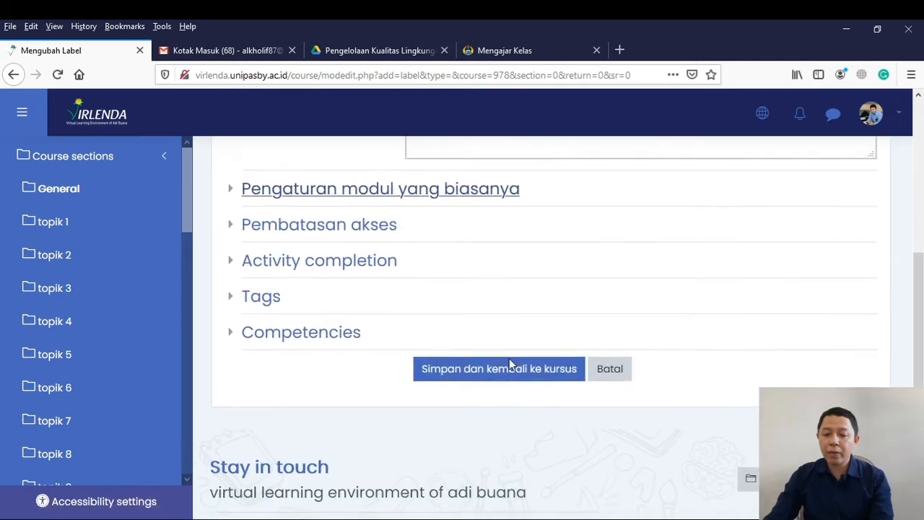
scroll(509, 358, "up", 4)
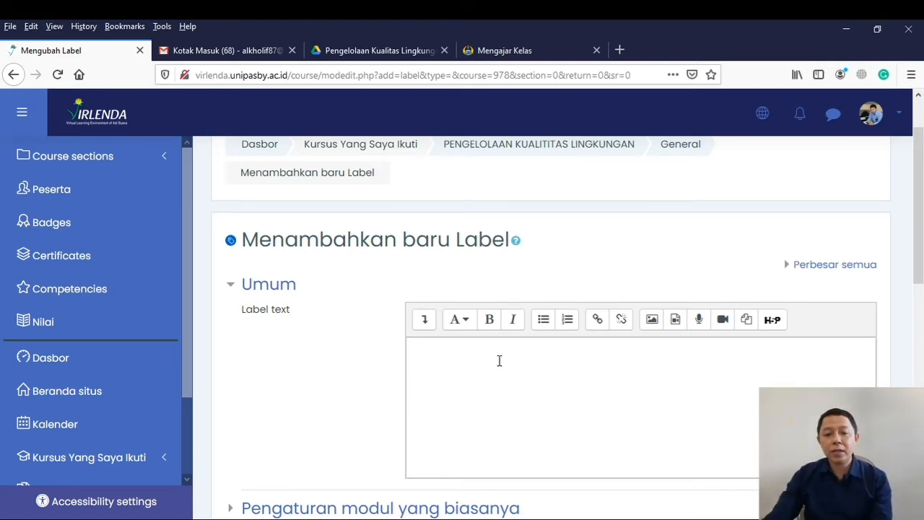
left_click(428, 348)
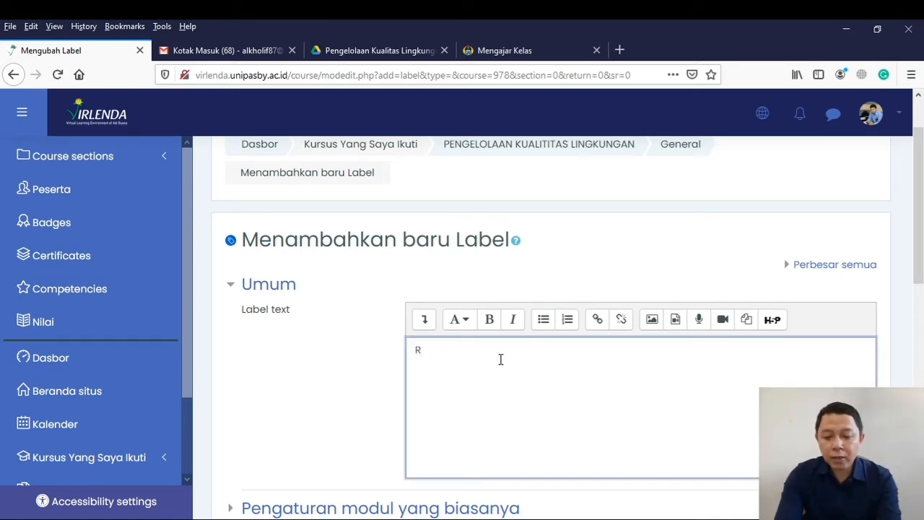
type("Ren")
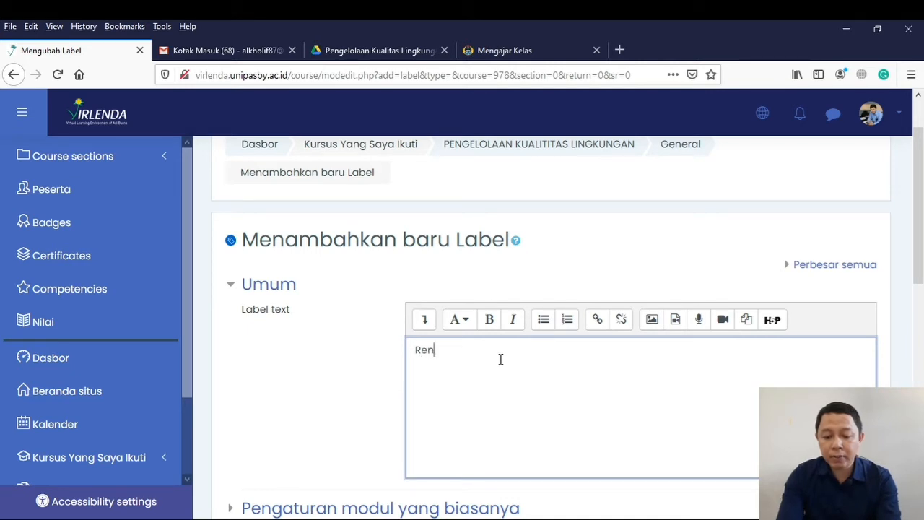
type("cana Pembel")
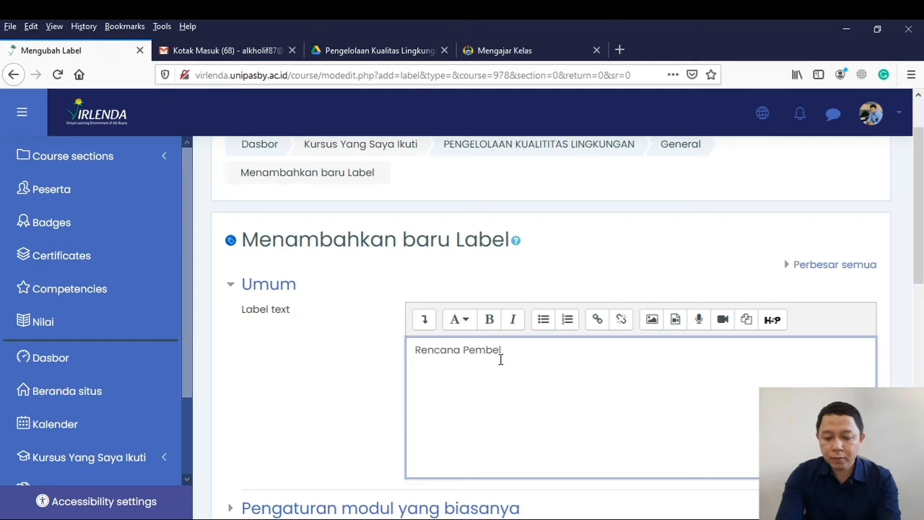
type("ajaran Semester")
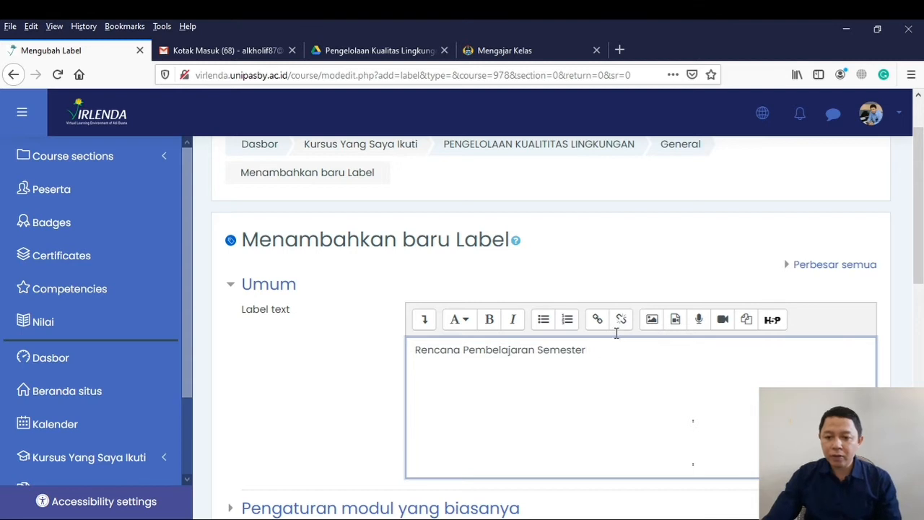
scroll(609, 354, "down", 2)
key("Return")
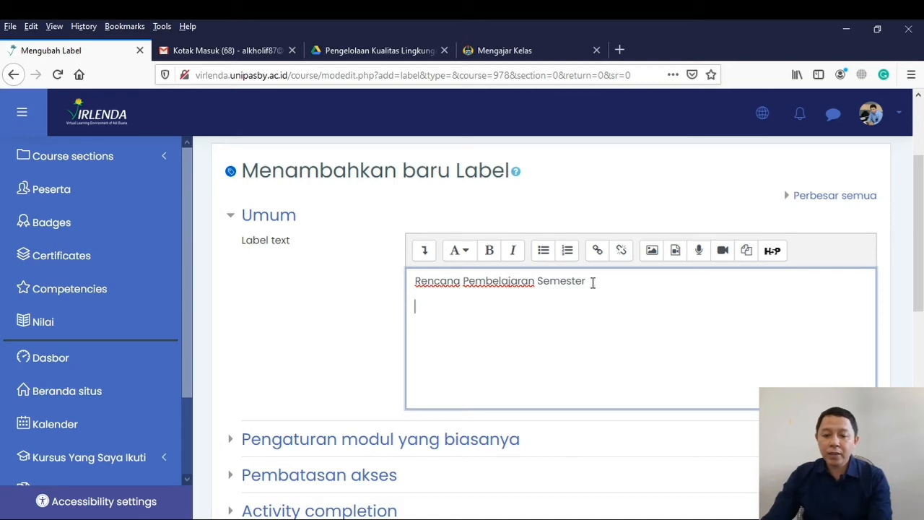
Return to the Drive course-files folder and preview Kontrak Perkuliahan PKL.pdf
left_click(390, 56)
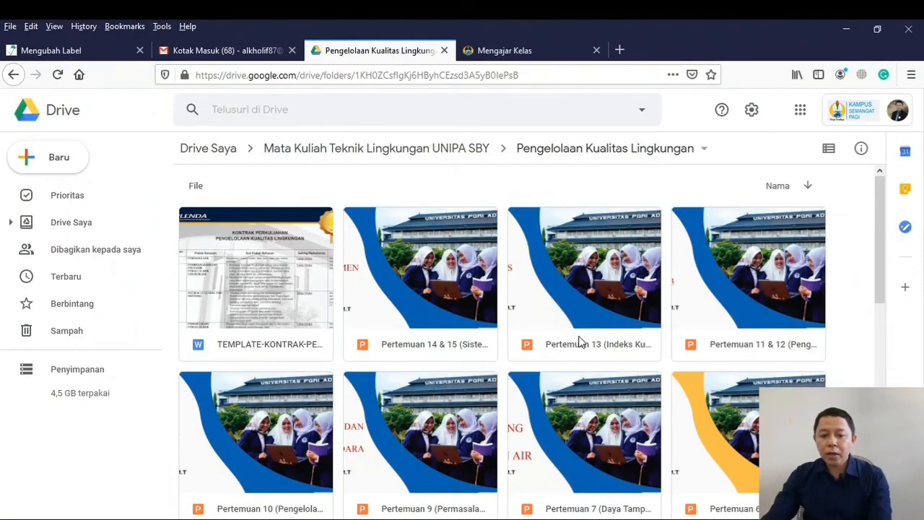
scroll(577, 336, "down", 3)
scroll(573, 330, "down", 5)
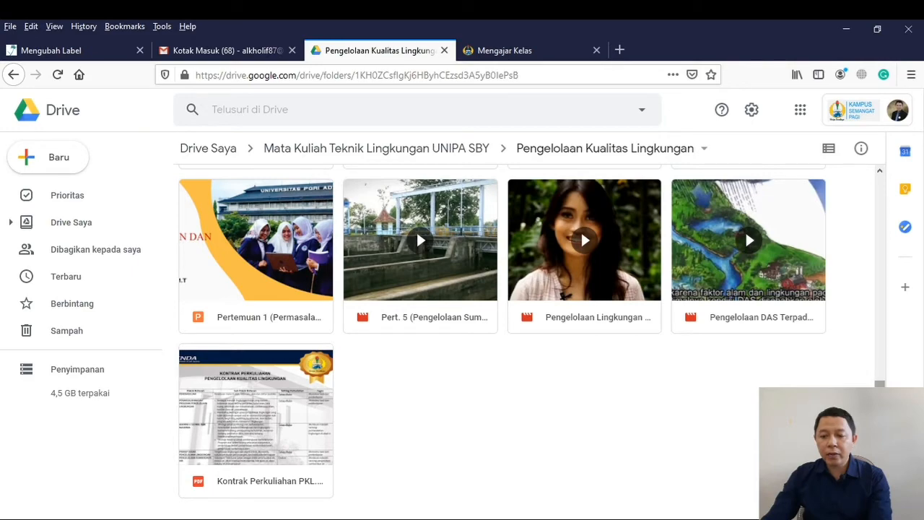
mouse_move(879, 398)
left_mouse_down()
mouse_move(880, 254)
mouse_move(881, 393)
left_mouse_up()
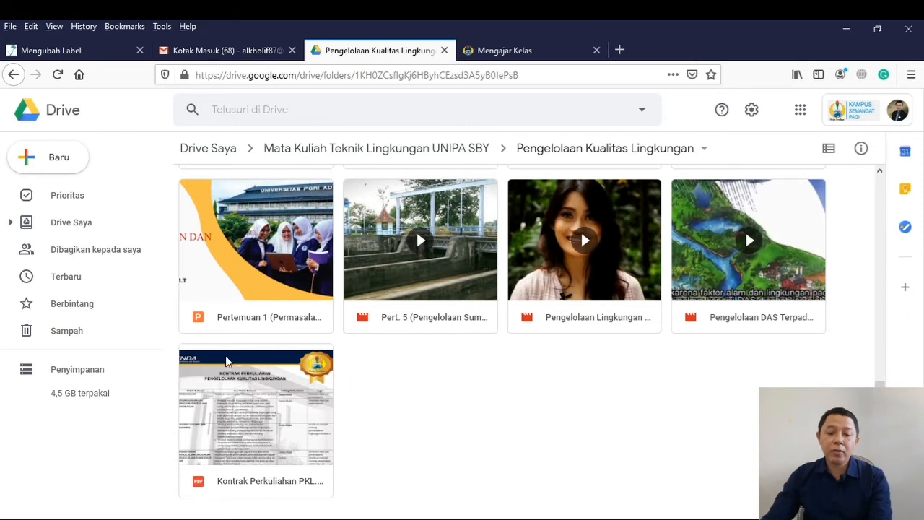
left_click(275, 413)
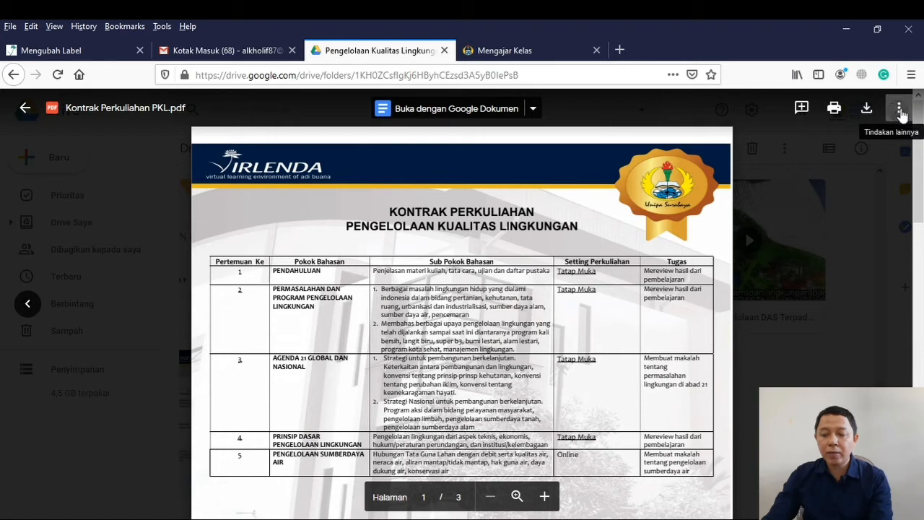
Open Kontrak Perkuliahan PKL.pdf via 'Buka di jendela baru' and show its more-actions menu there
left_click(900, 110)
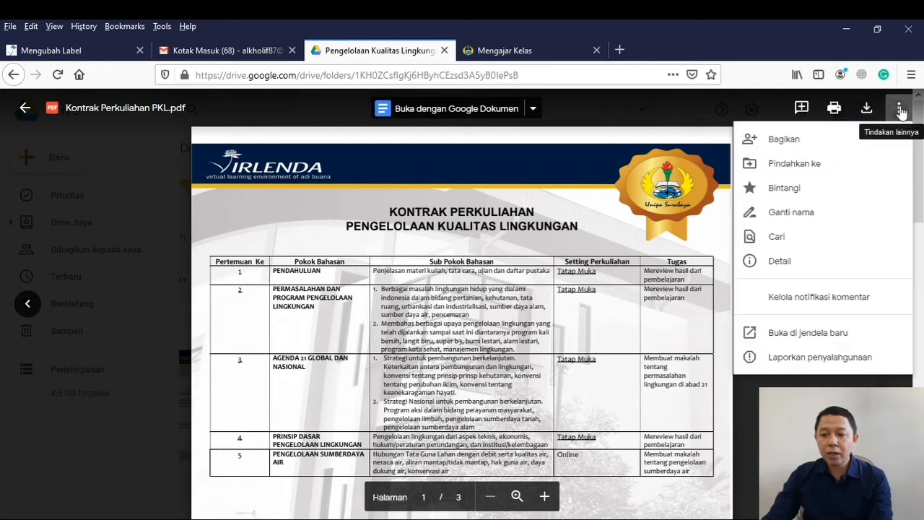
left_click(827, 338)
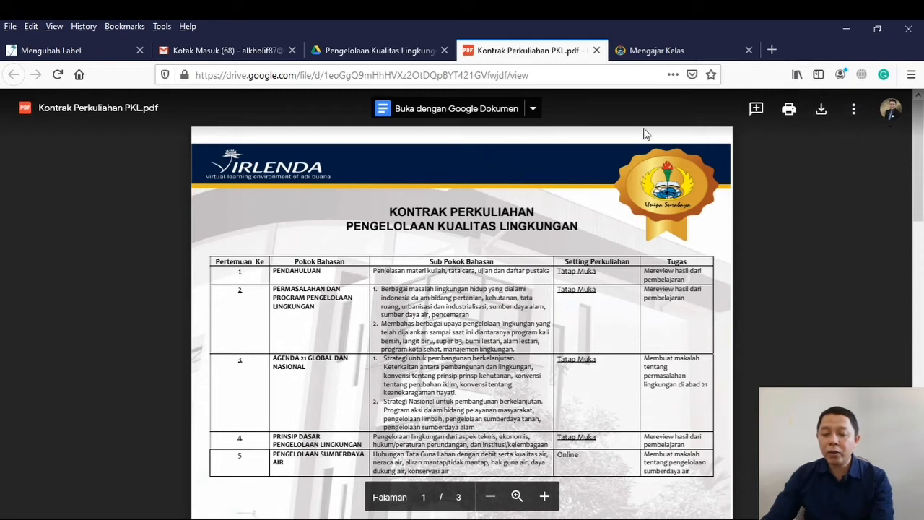
left_click(854, 113)
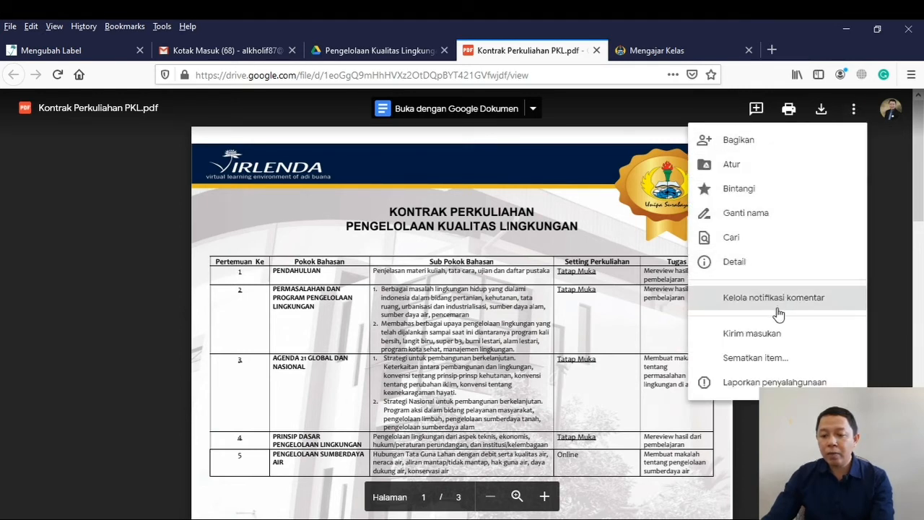
Copy the PDF's iframe code from the Menyematkan item dialog and return to the Label form
left_click(777, 359)
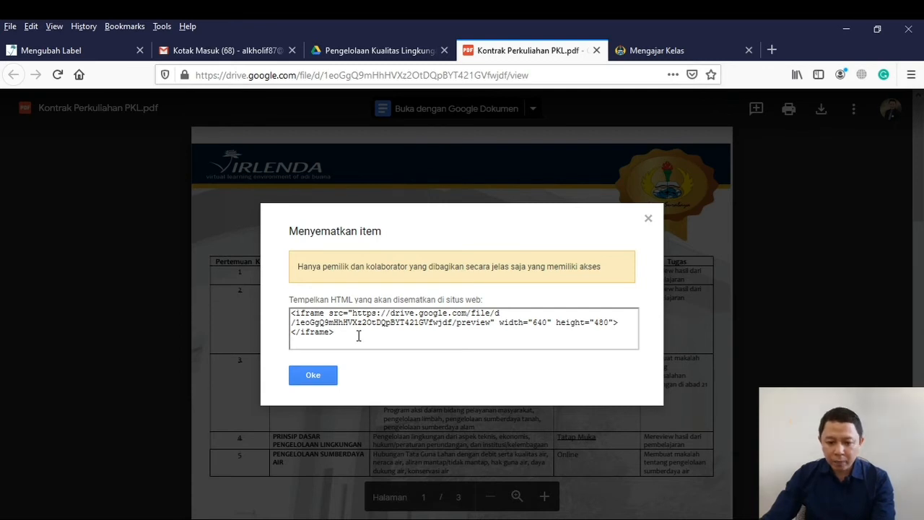
left_click(329, 331)
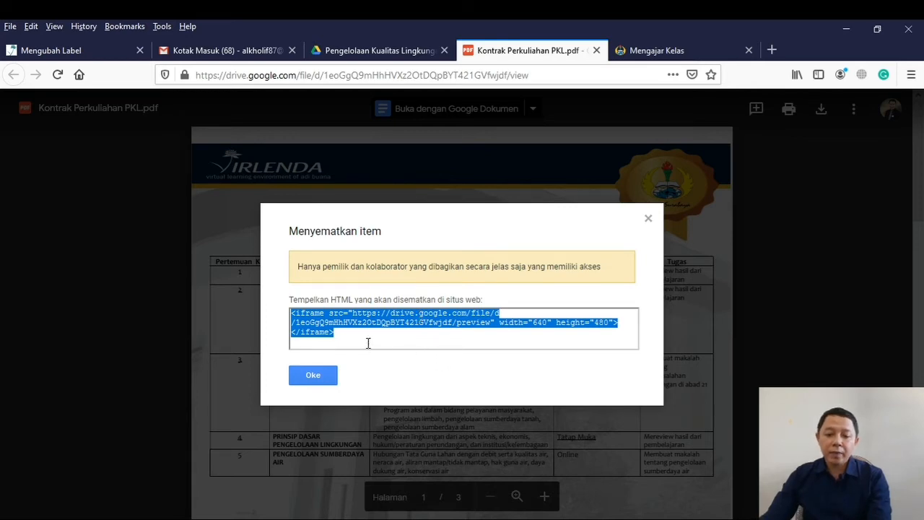
left_click(324, 377)
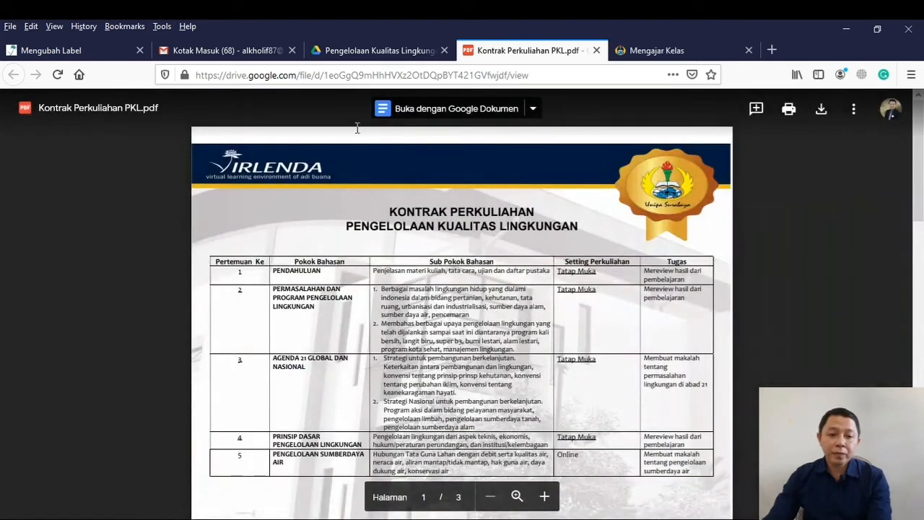
left_click(83, 60)
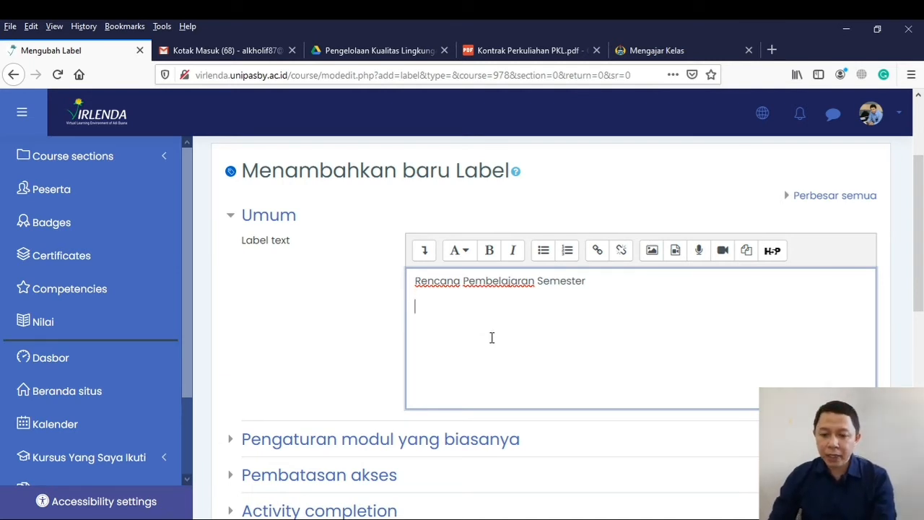
Insert a link in the label text whose URL is the pasted Drive iframe embed code
left_click(598, 251)
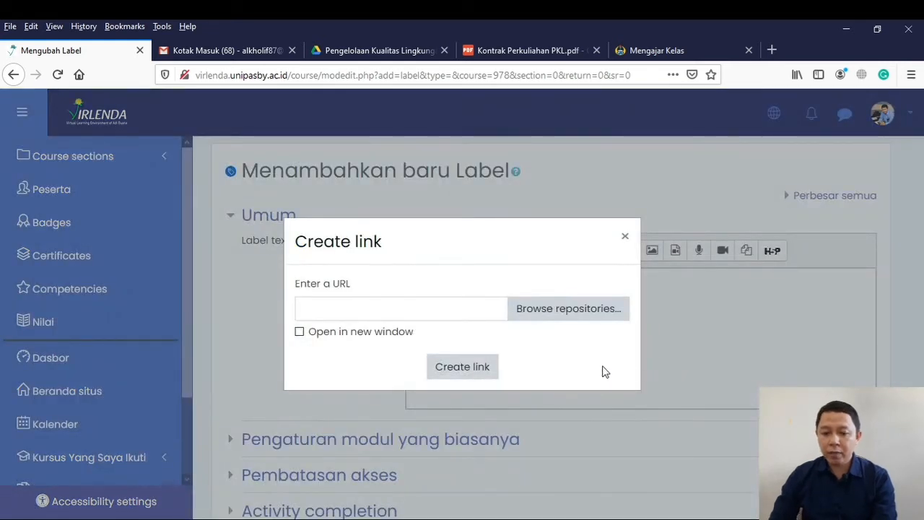
left_click(375, 307)
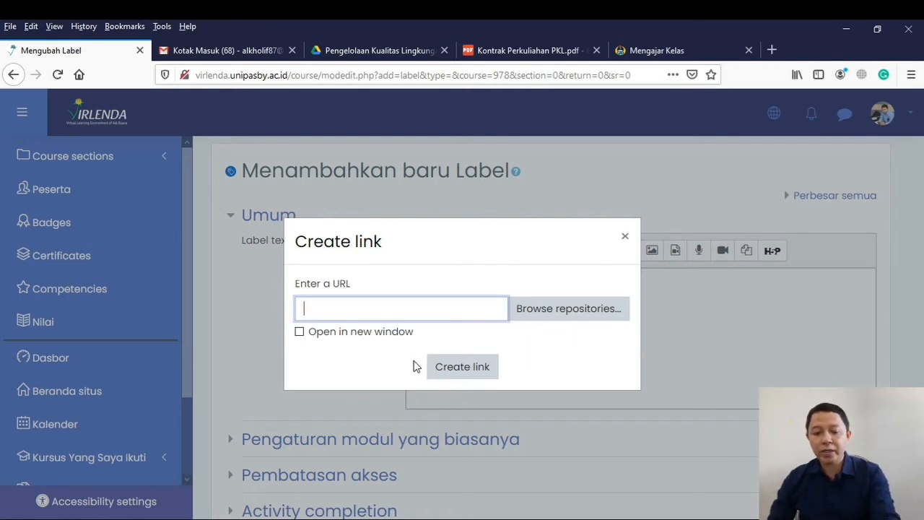
key("ctrl+v")
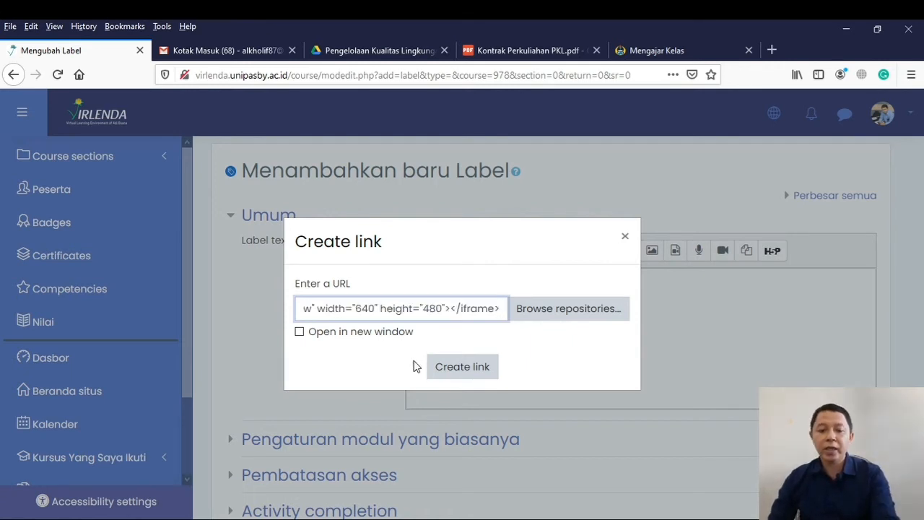
left_click(468, 368)
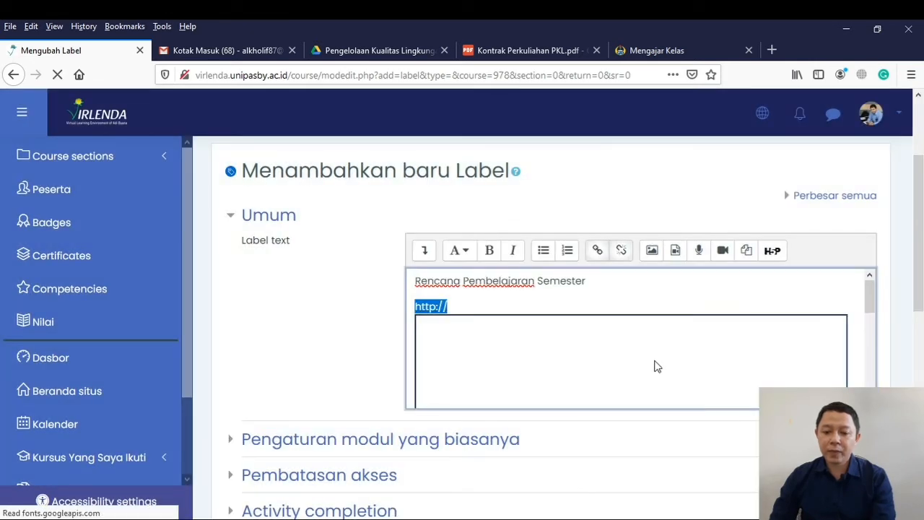
scroll(656, 366, "down", 5)
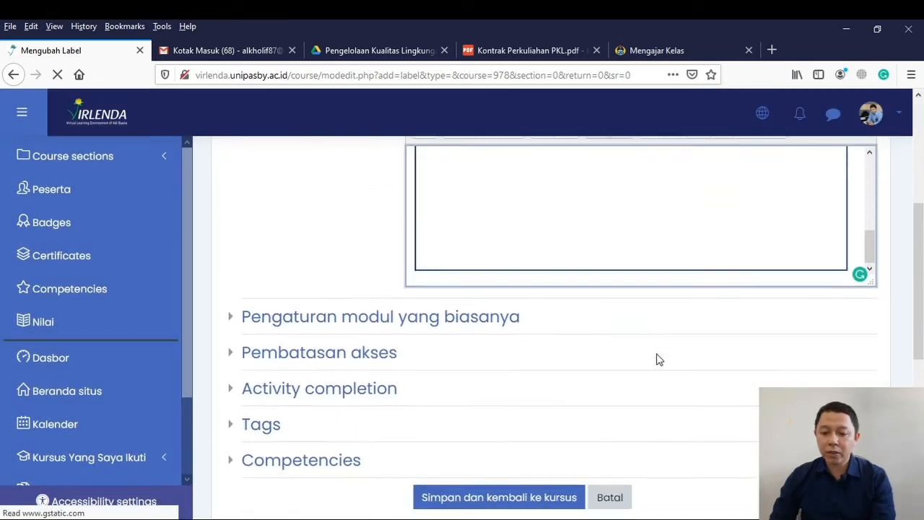
scroll(656, 359, "down", 3)
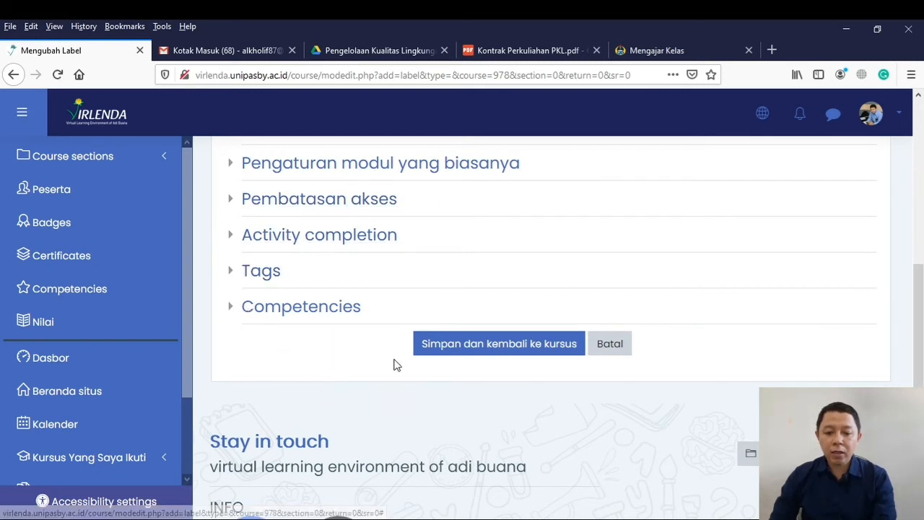
Save via 'Simpan dan kembali ke kursus' and check the embedded contract PDF under Pengumuman
left_click(491, 349)
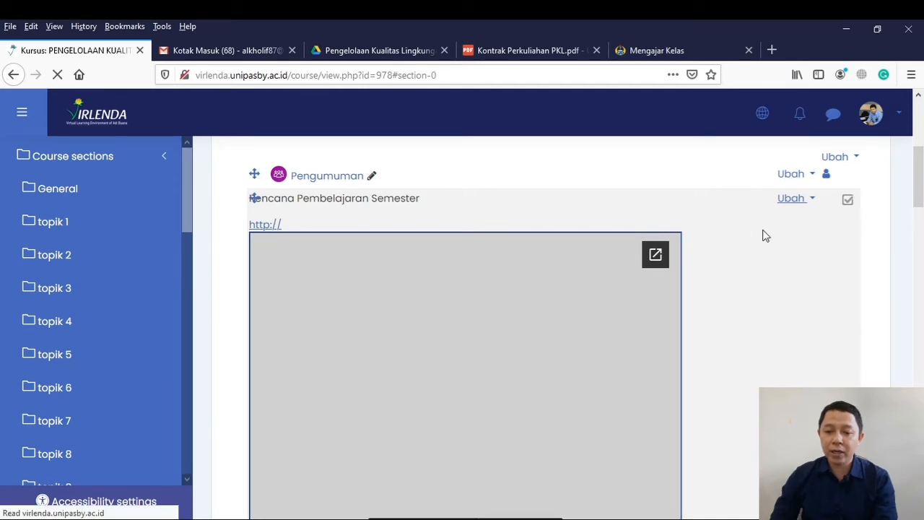
scroll(763, 244, "down", 6)
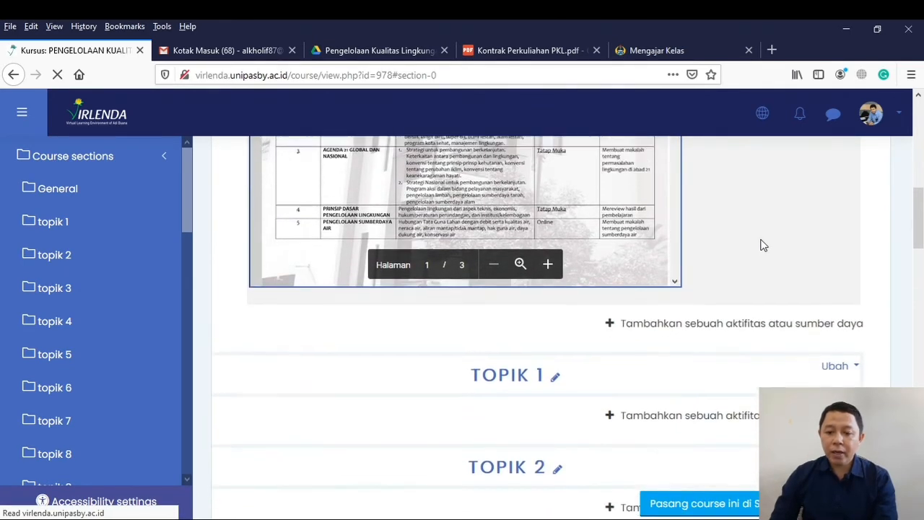
scroll(764, 246, "up", 2)
scroll(764, 245, "up", 4)
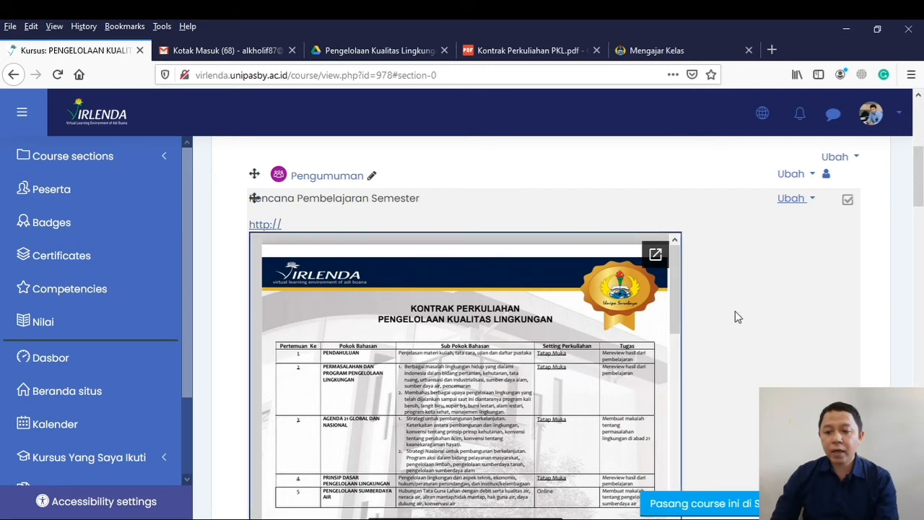
scroll(735, 315, "down", 4)
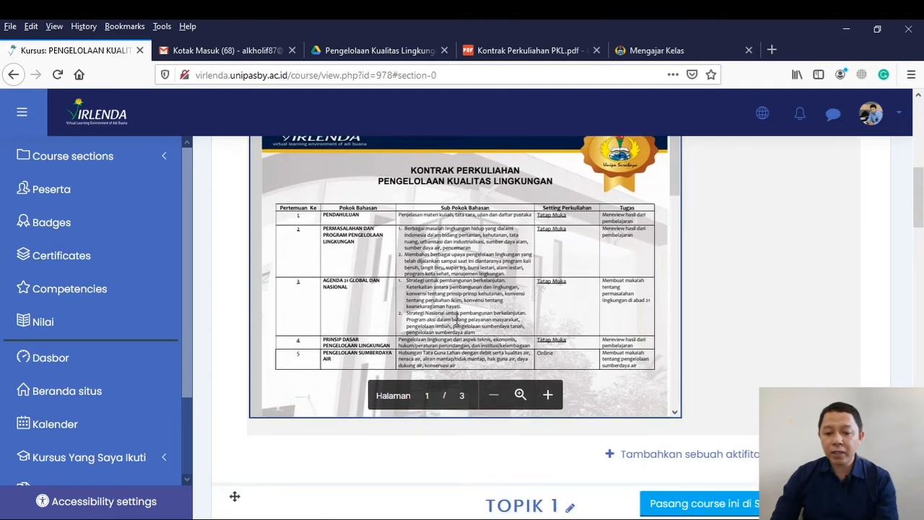
scroll(456, 320, "up", 6)
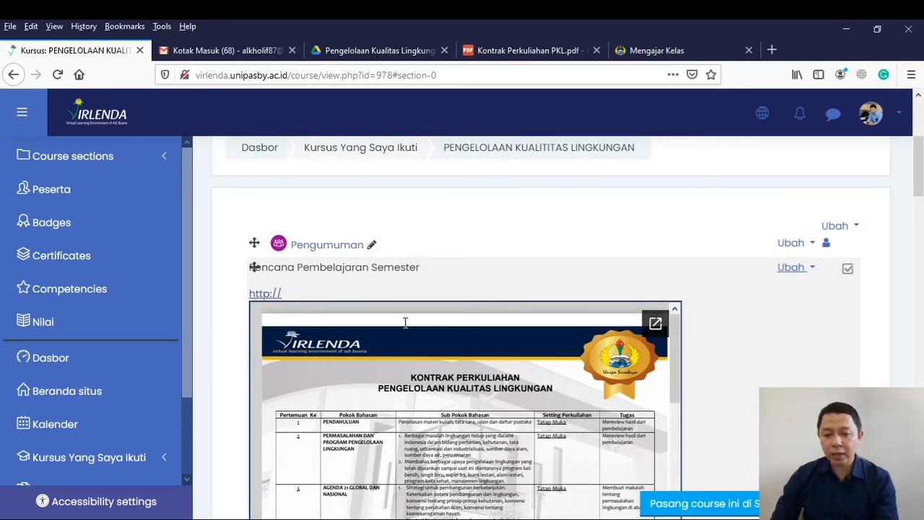
scroll(726, 345, "down", 5)
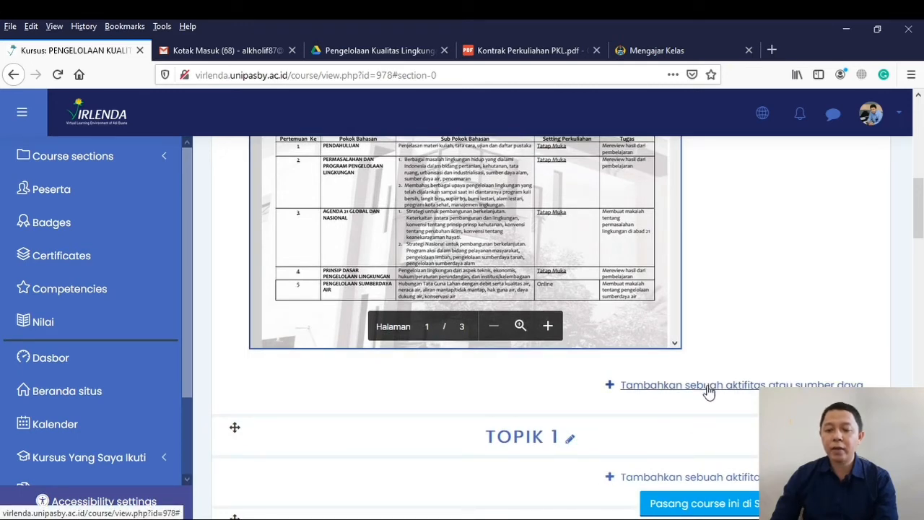
Add a new Label resource to the General section from the activity chooser's SUMBER list
left_click(709, 391)
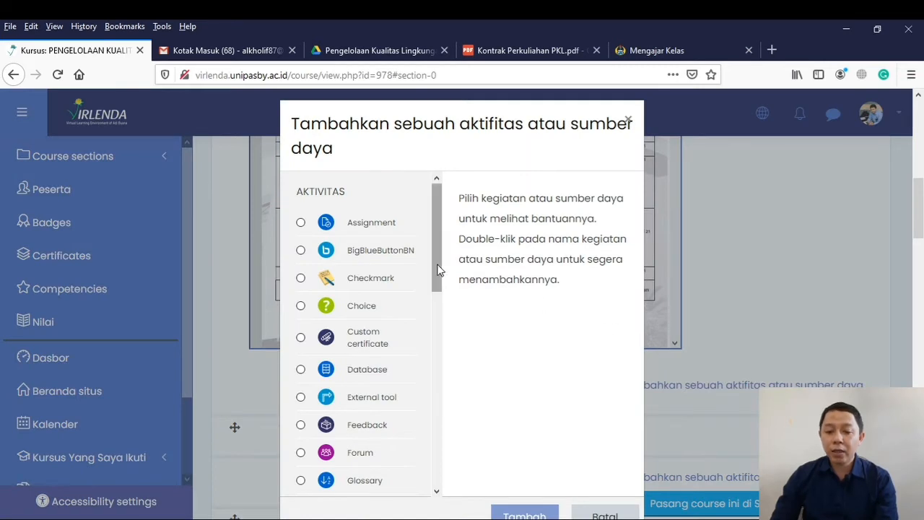
left_click_drag(438, 269, 439, 490)
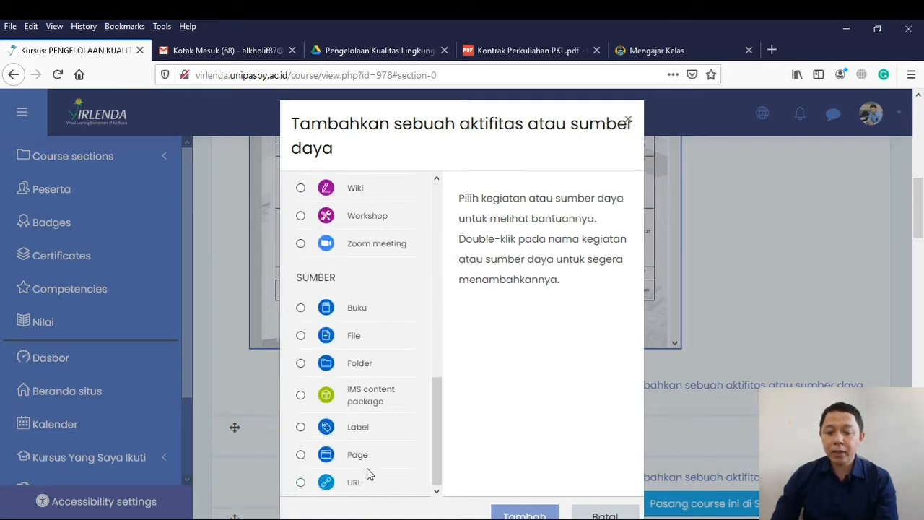
left_click(360, 427)
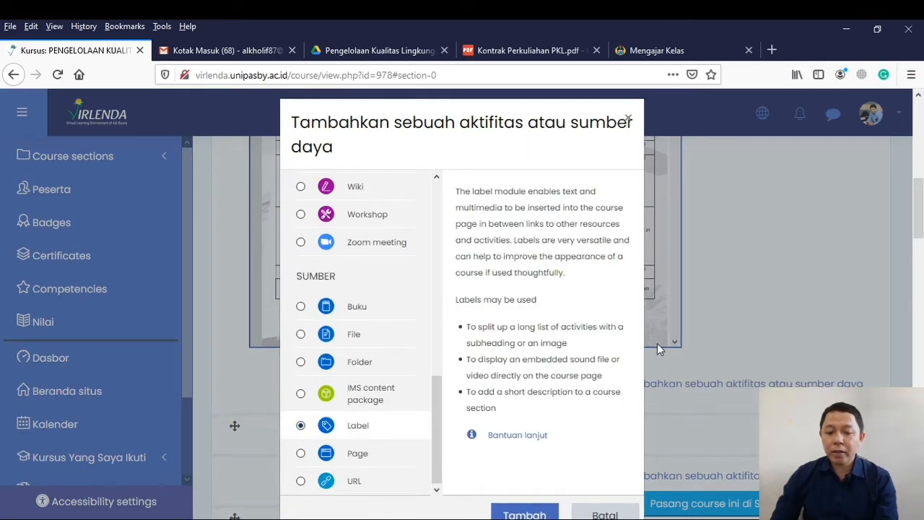
scroll(509, 376, "down", 3)
left_click(508, 311)
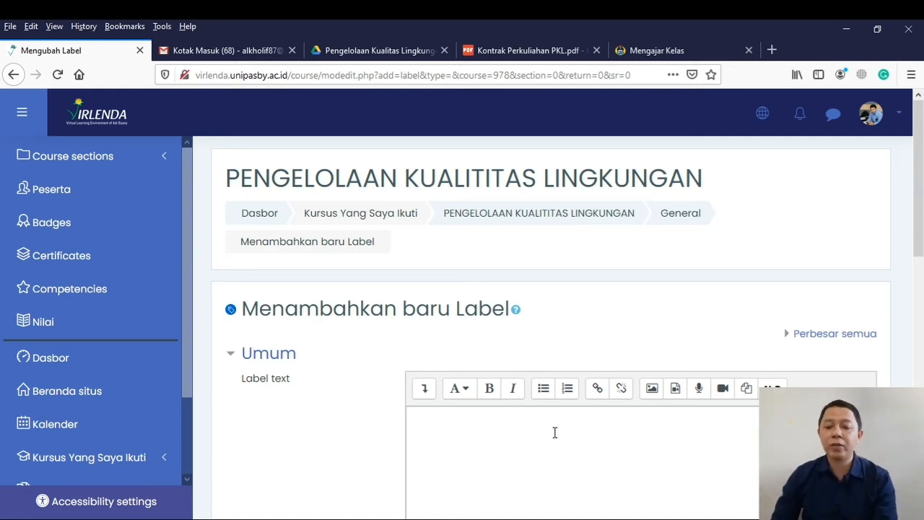
Copy the Kontrak Perkuliahan PKL.pdf iframe code from Drive's Sematkan item dialog, then return to the Label form
scroll(554, 432, "down", 2)
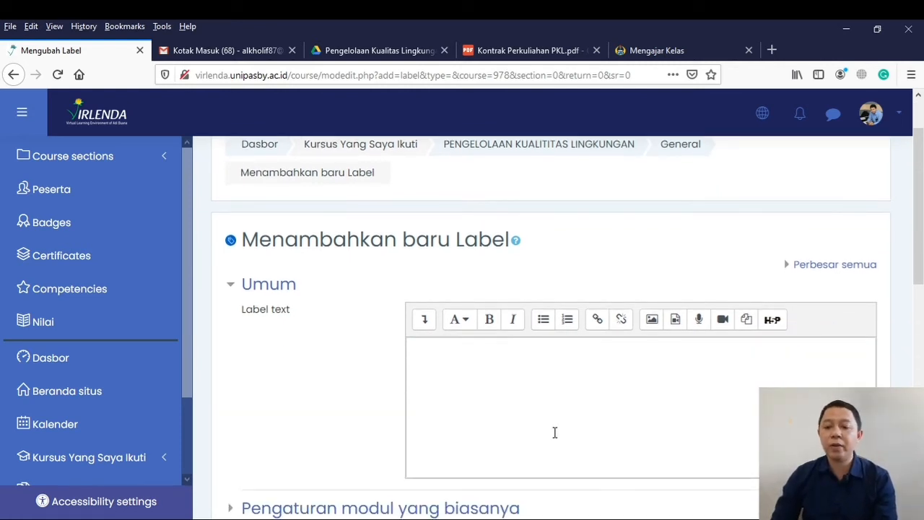
left_click(536, 58)
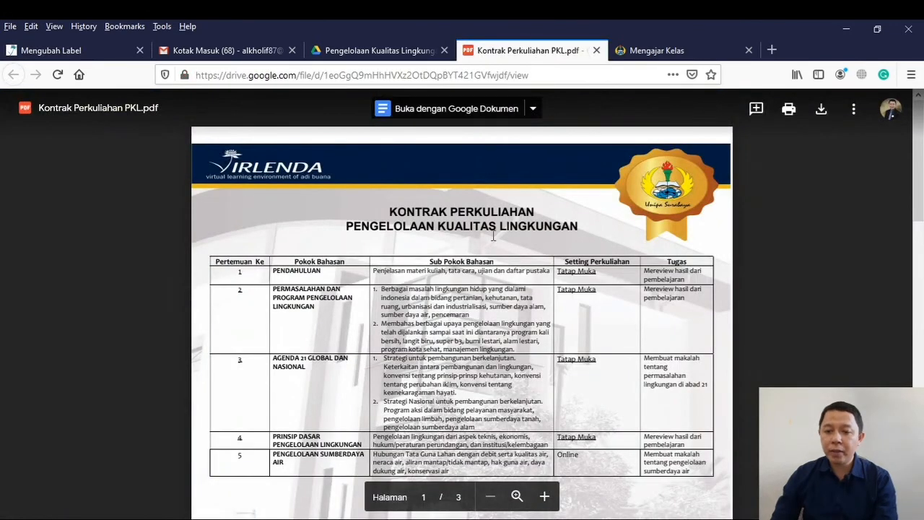
left_click(853, 109)
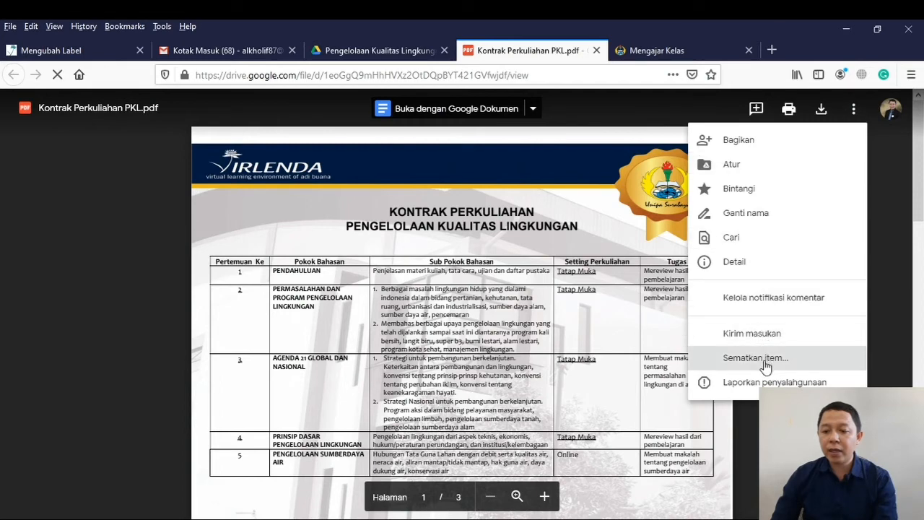
left_click(763, 361)
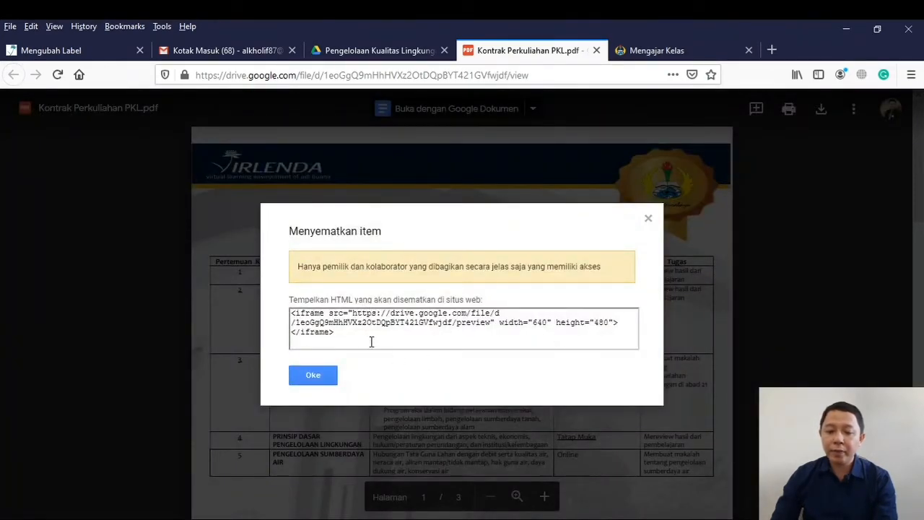
left_click_drag(371, 341, 280, 311)
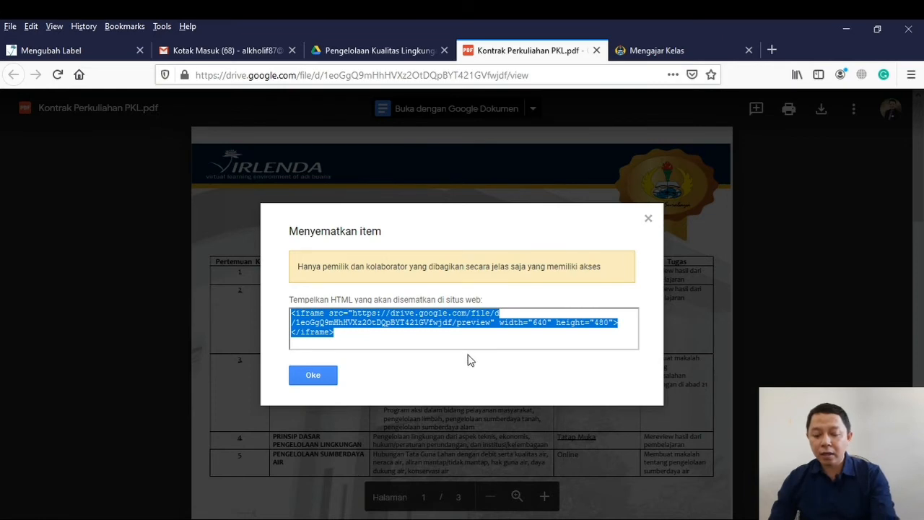
left_click(648, 218)
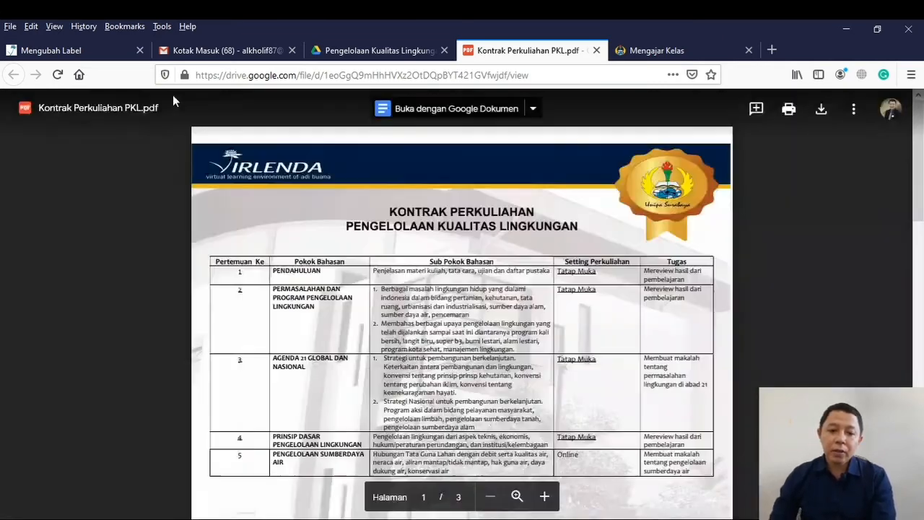
left_click(103, 57)
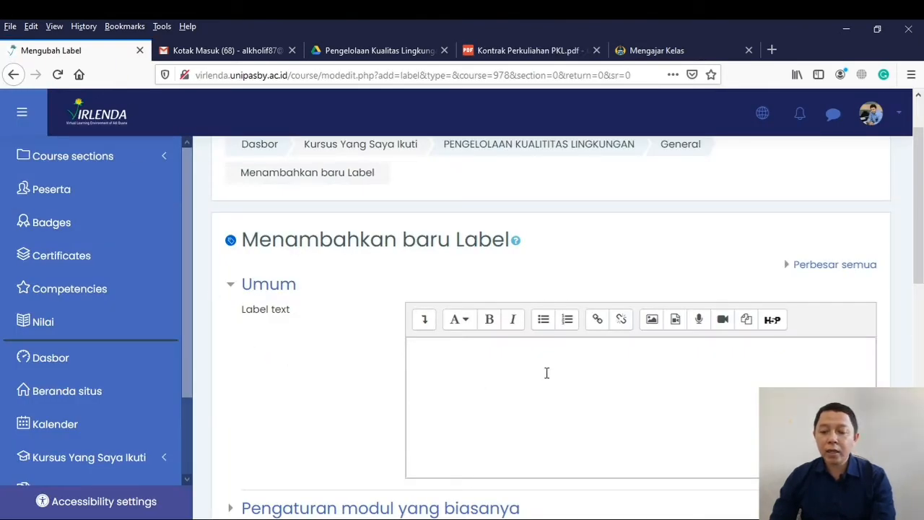
Type 'SImak RPS' as the label text in the expanded editor
scroll(546, 373, "down", 1)
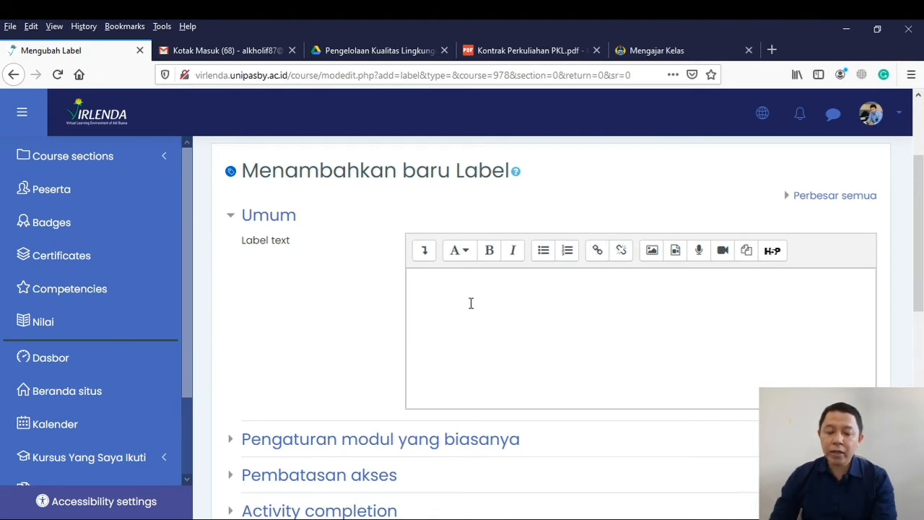
left_click(424, 252)
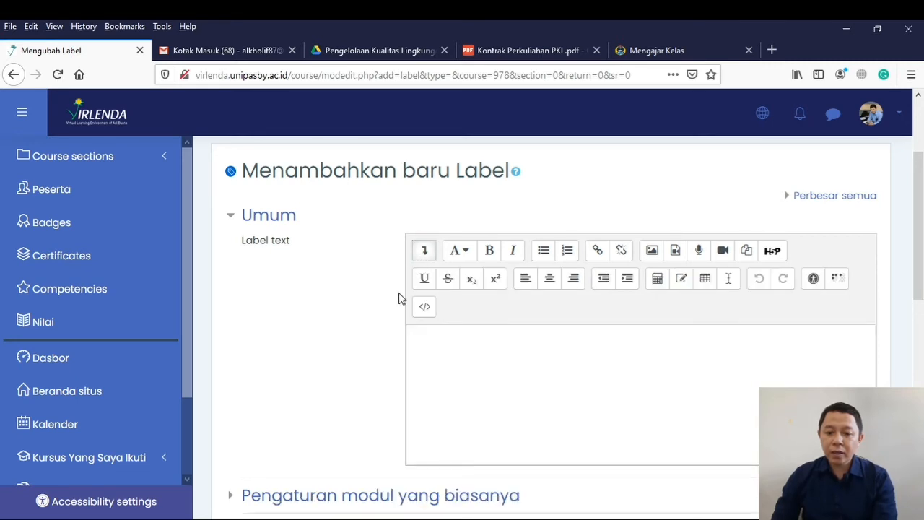
left_click(426, 335)
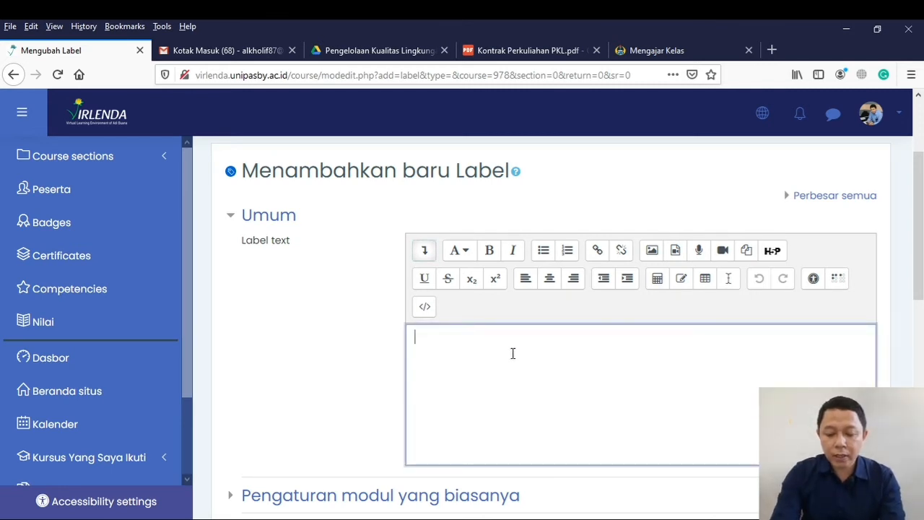
type("Simak")
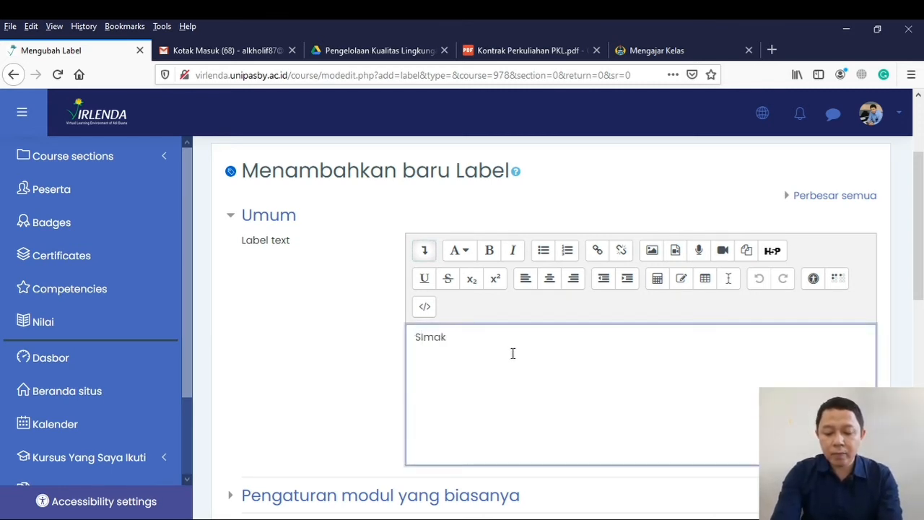
type(" S")
key("BackSpace")
type("RPS")
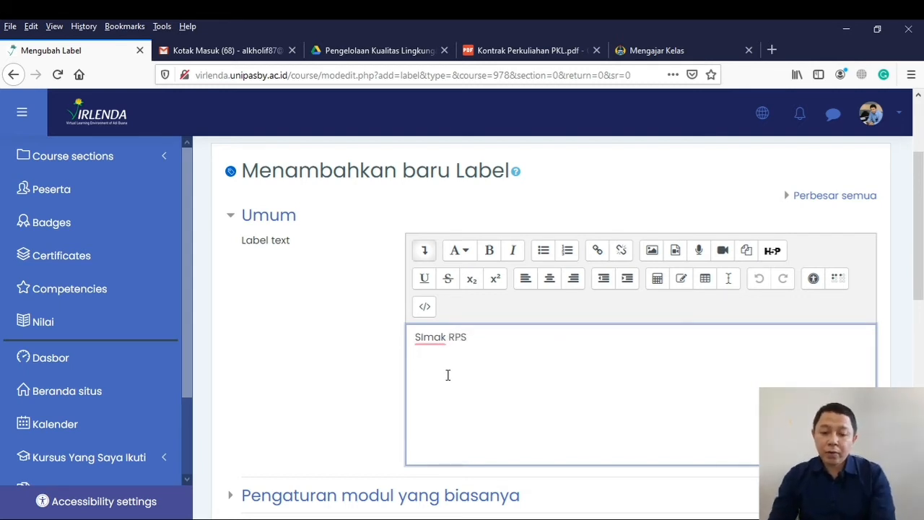
In HTML source view, paste the Drive iframe embed code on a new line after the text
left_click(426, 308)
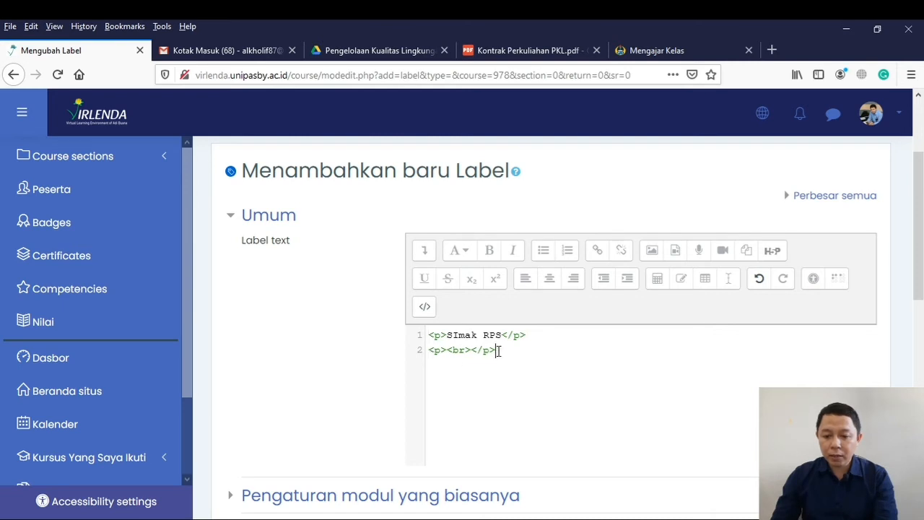
left_click(571, 367)
key("Return")
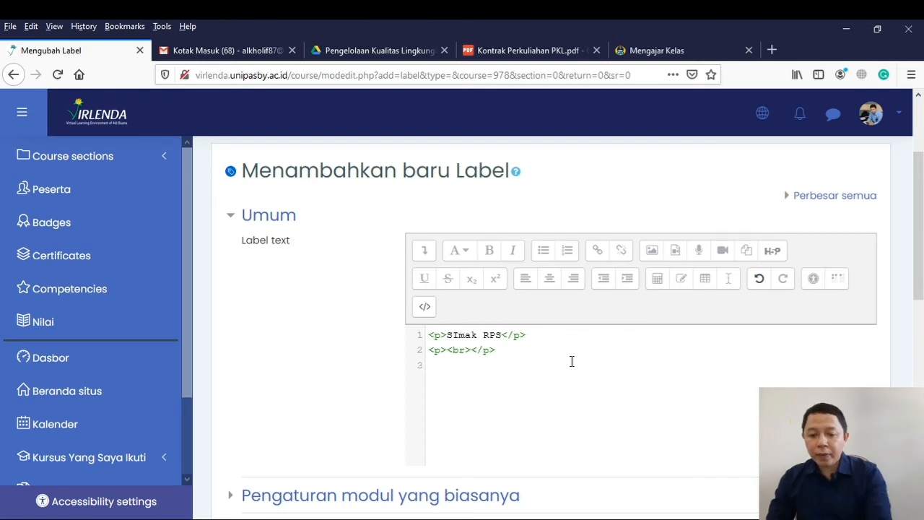
type("<iframe src=\"https://drive.google.com/file/d/1eoGgQ9mHhHVXz2OtDQpBYT42-GVfwjdf/preview\" width=\"640\" height=\"480\"></iframe>")
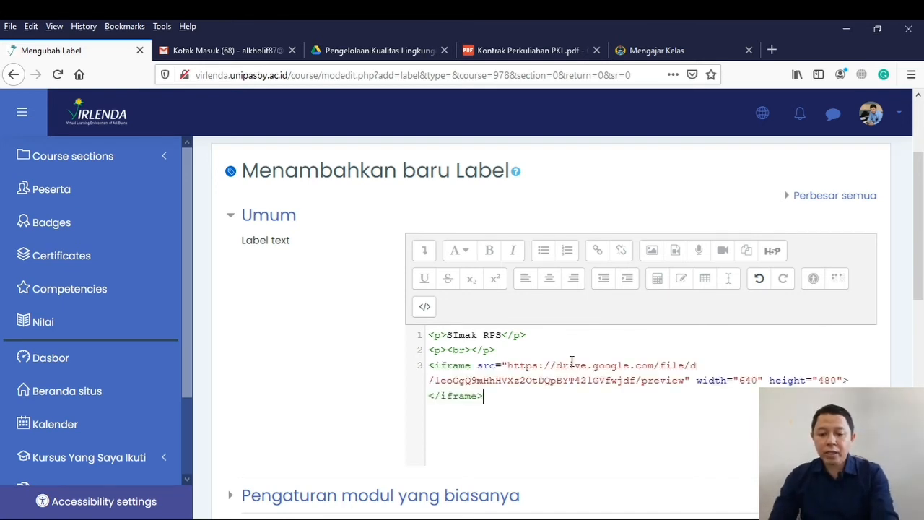
scroll(581, 376, "down", 4)
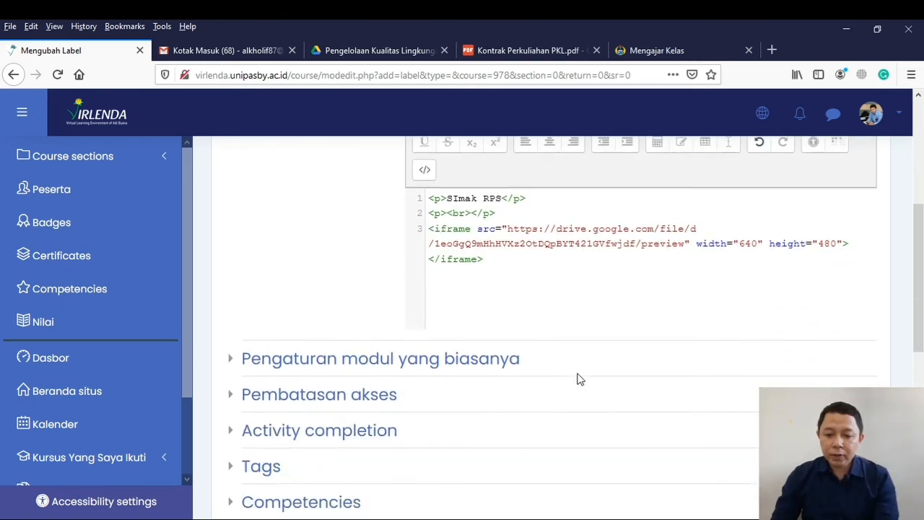
scroll(578, 383, "down", 1)
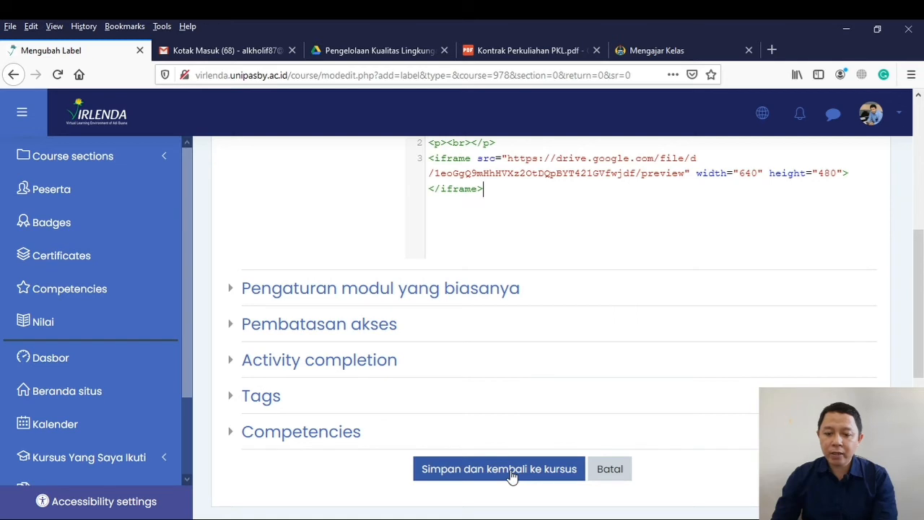
Save the label and scroll through the embedded 3-page contract PDF above TOPIK 1
left_click(511, 471)
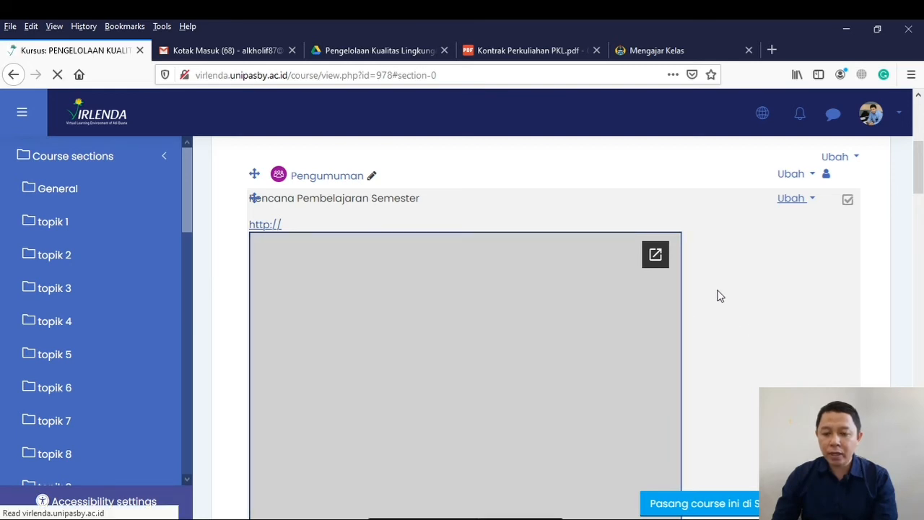
scroll(714, 284, "down", 5)
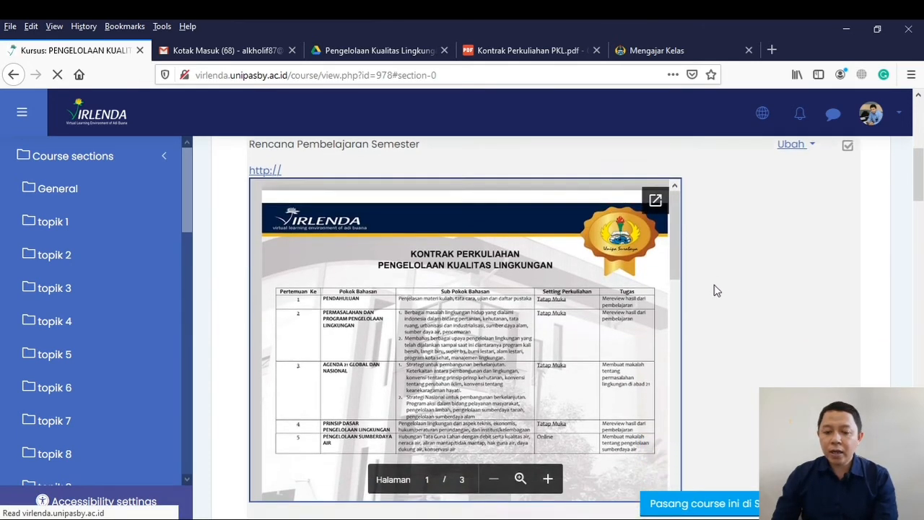
scroll(714, 284, "down", 5)
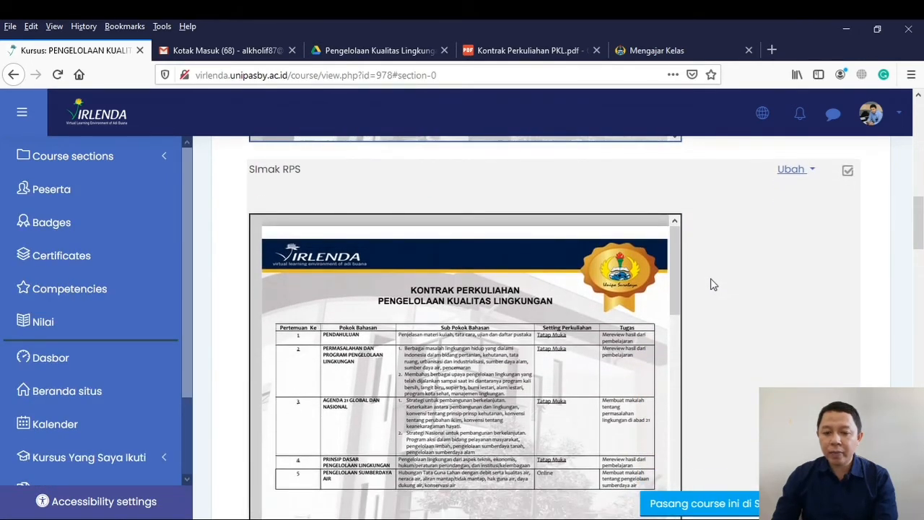
scroll(711, 282, "down", 2)
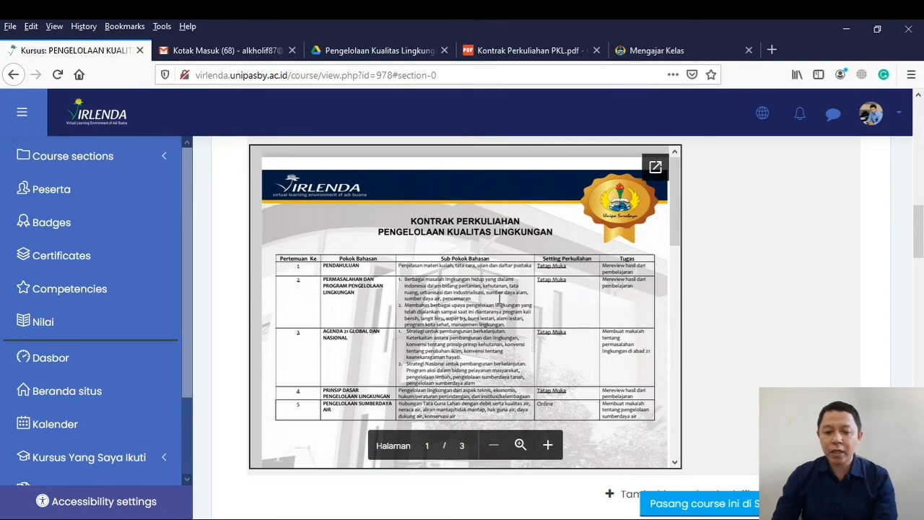
scroll(499, 299, "up", 9)
scroll(498, 291, "down", 3)
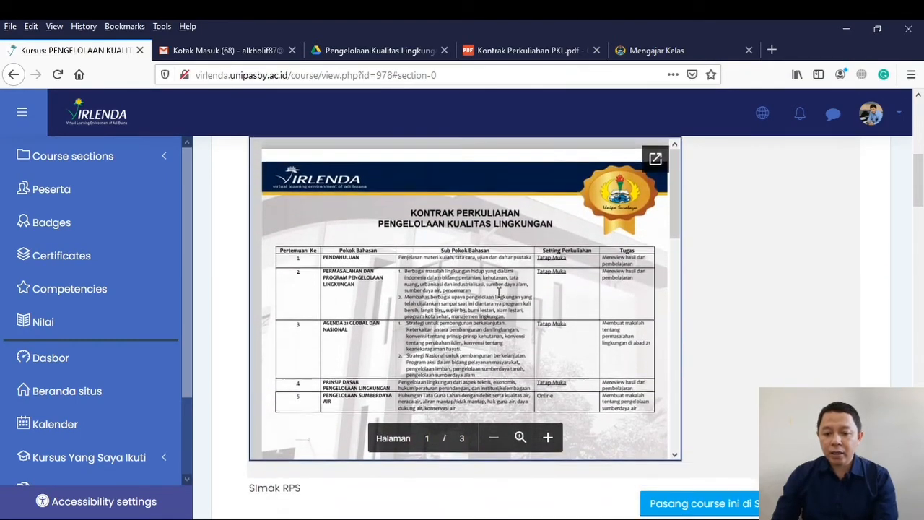
scroll(498, 291, "down", 6)
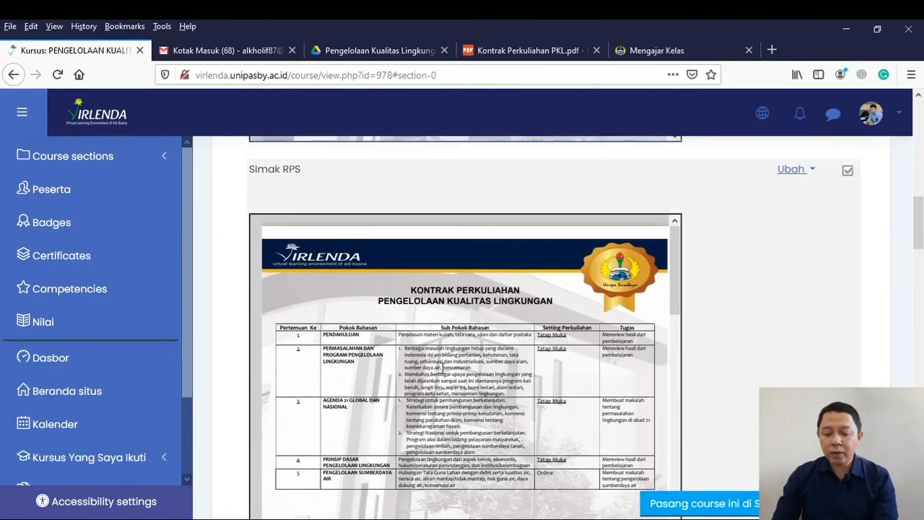
scroll(469, 361, "down", 6)
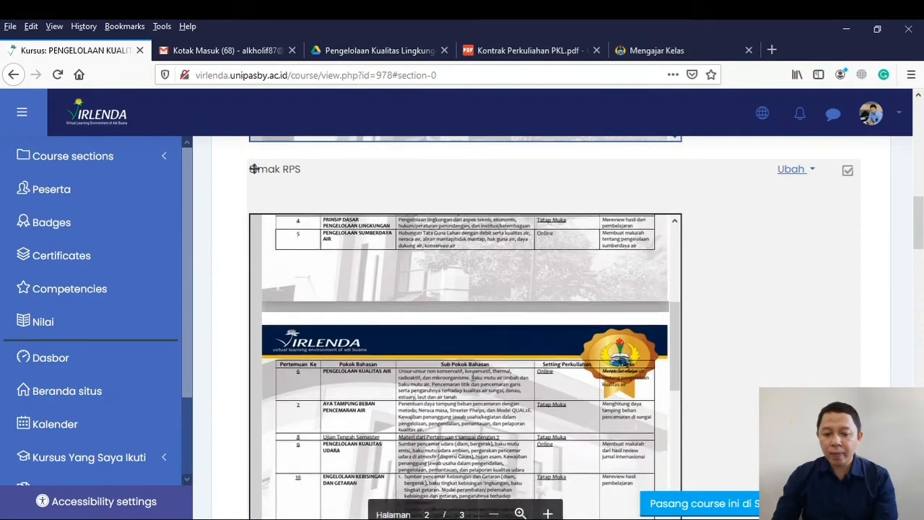
scroll(477, 367, "up", 10)
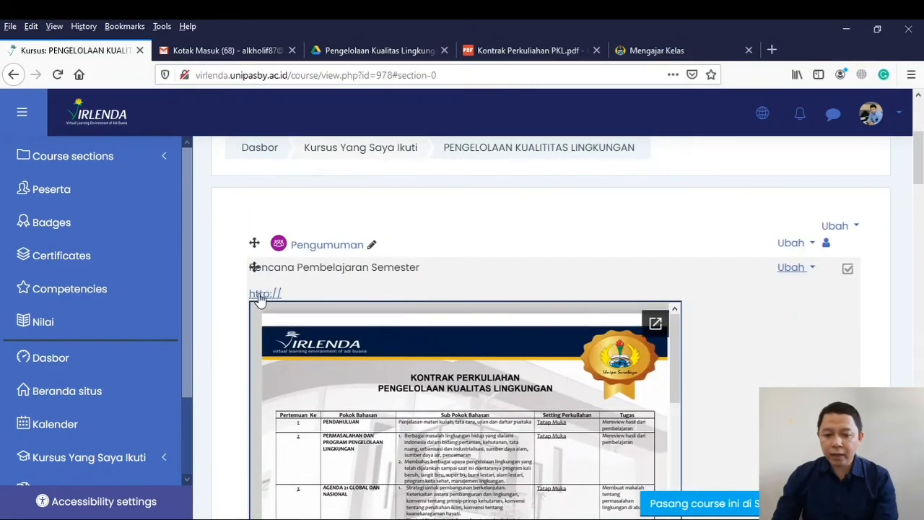
scroll(441, 322, "down", 5)
scroll(444, 320, "down", 5)
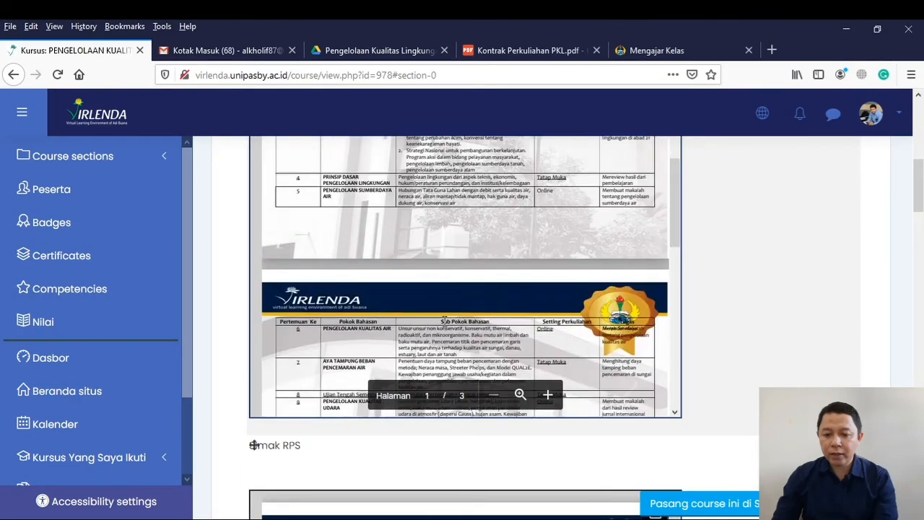
scroll(444, 320, "down", 5)
scroll(726, 316, "down", 3)
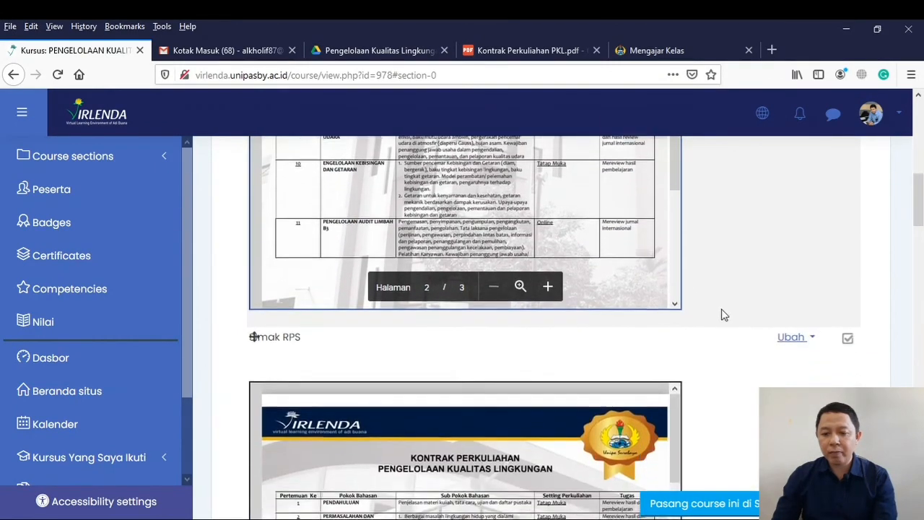
scroll(724, 315, "down", 8)
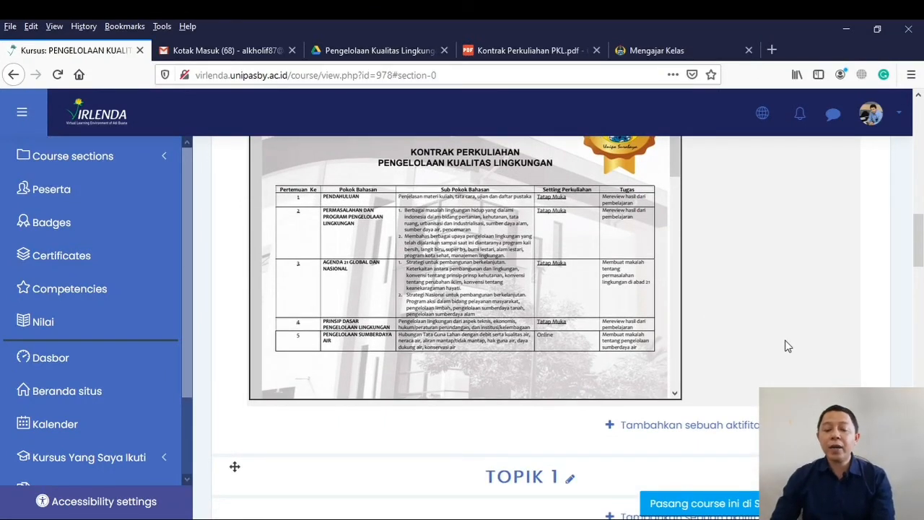
scroll(786, 347, "down", 4)
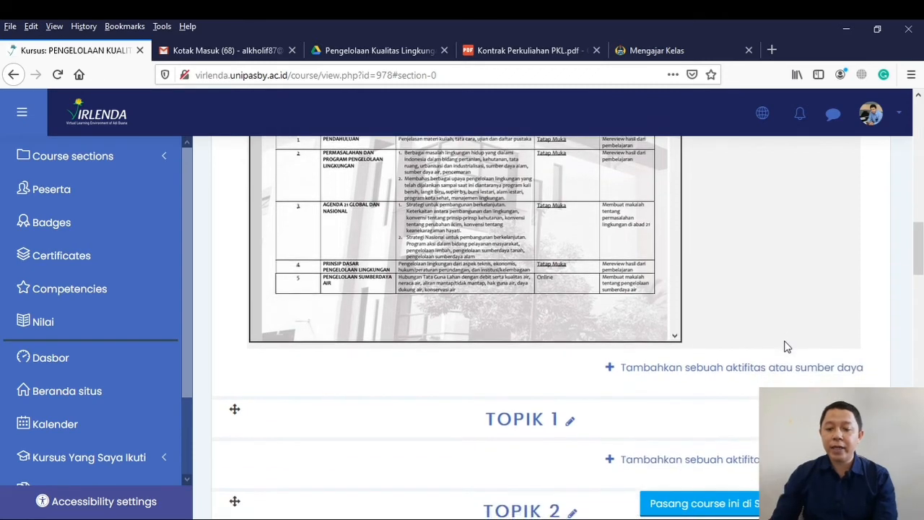
scroll(780, 345, "down", 2)
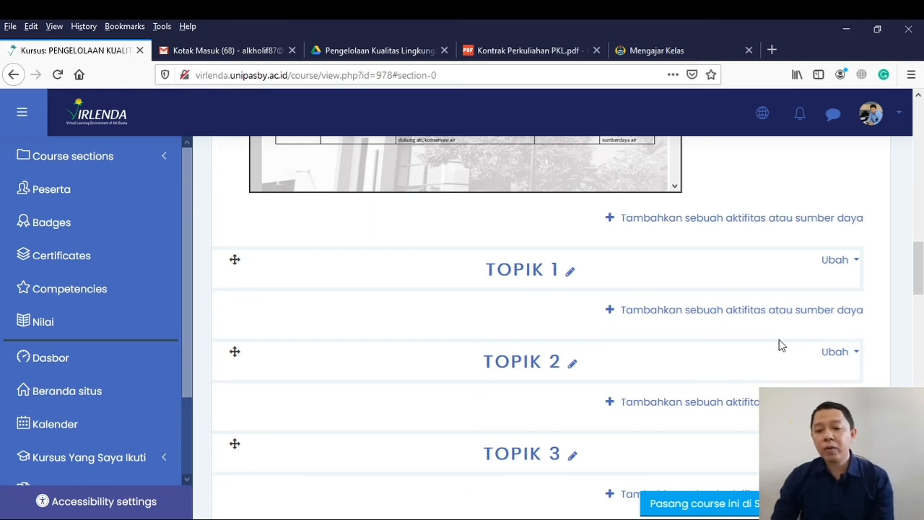
scroll(780, 345, "up", 3)
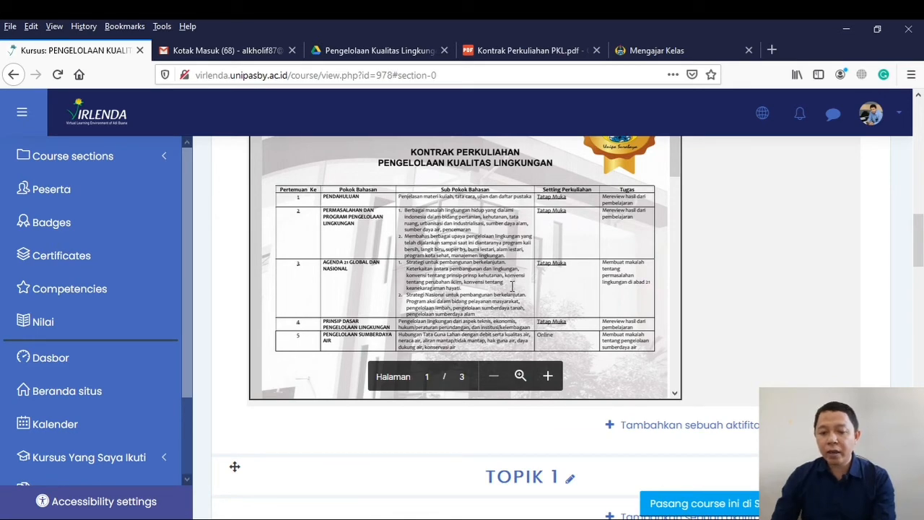
scroll(511, 289, "down", 2)
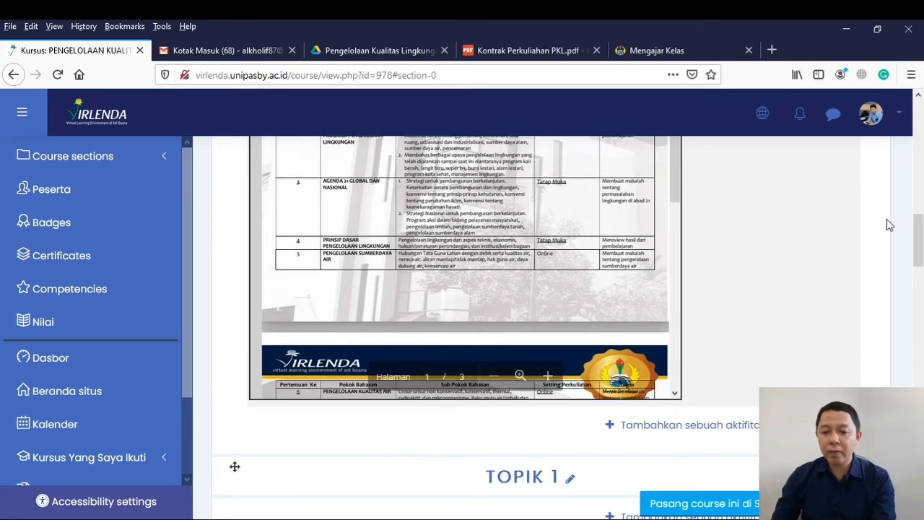
scroll(770, 224, "down", 2)
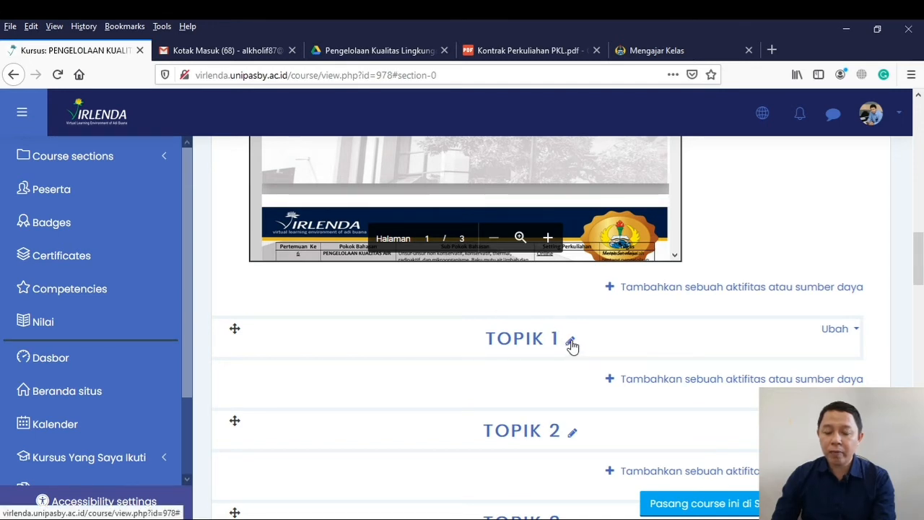
scroll(594, 343, "down", 2)
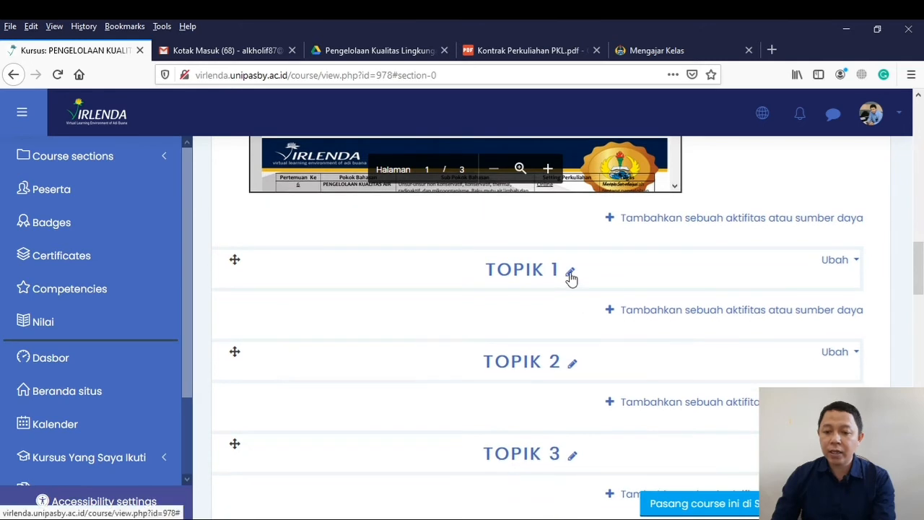
Retitle TOPIK 1 as 'PERMASALAHAN DAN PENGELOLAAN LINGKUNGAN' using its pencil icon
left_click(571, 274)
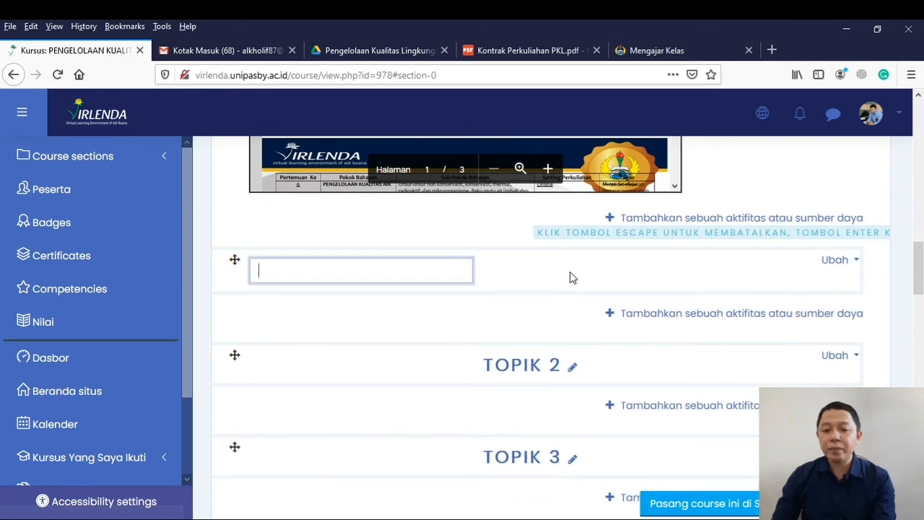
scroll(558, 238, "up", 2)
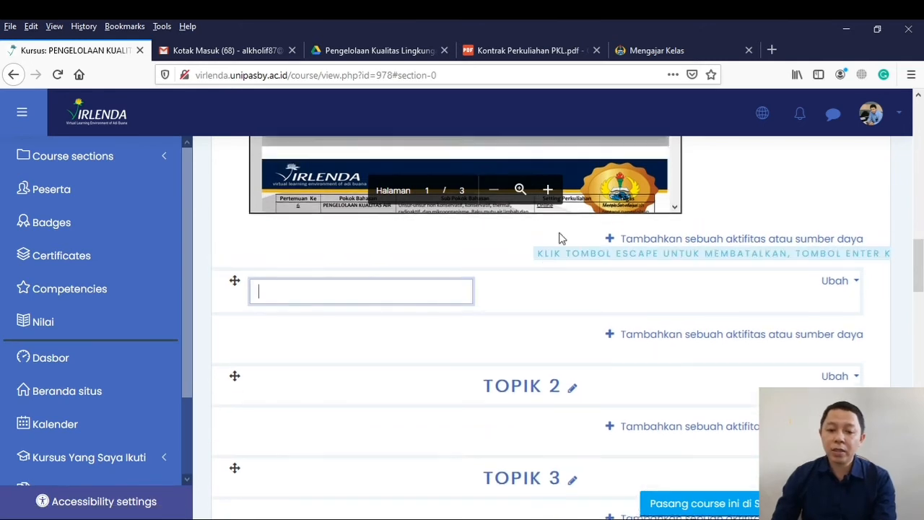
scroll(576, 242, "up", 4)
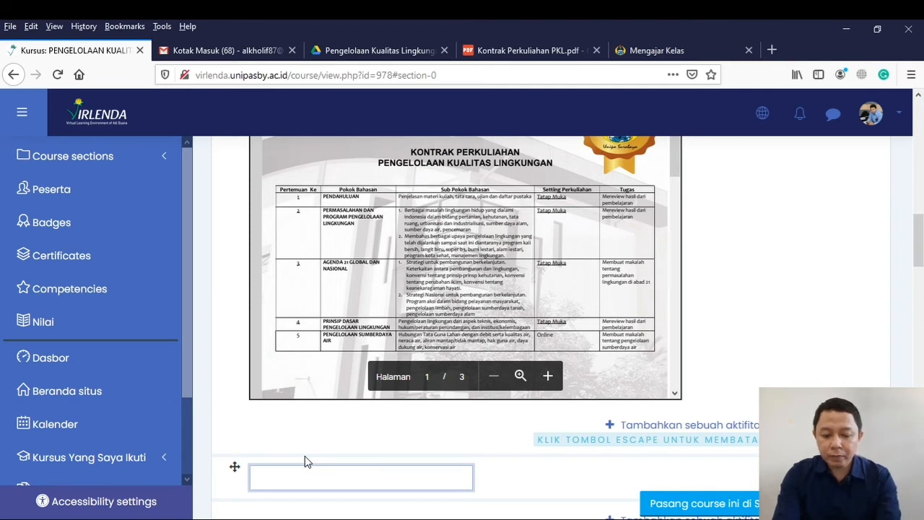
type("PERMASALAHAN DAN ")
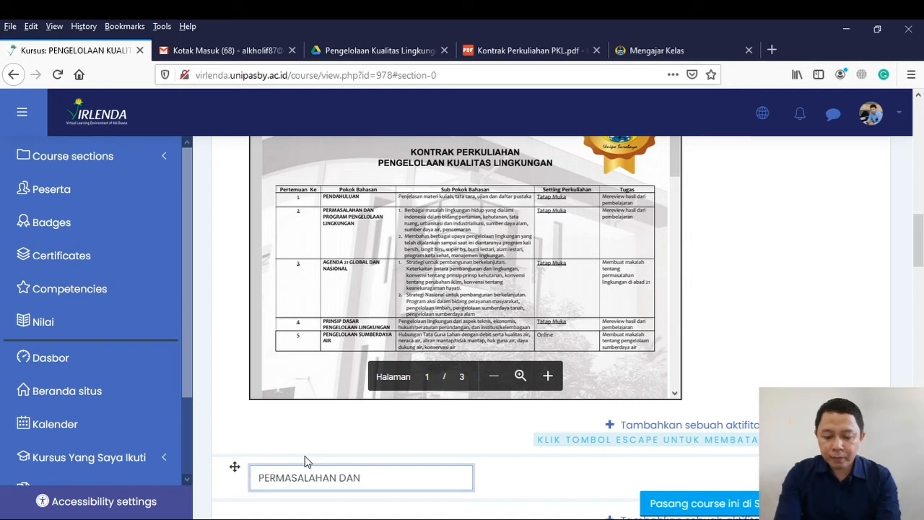
type("PENGELOLAA")
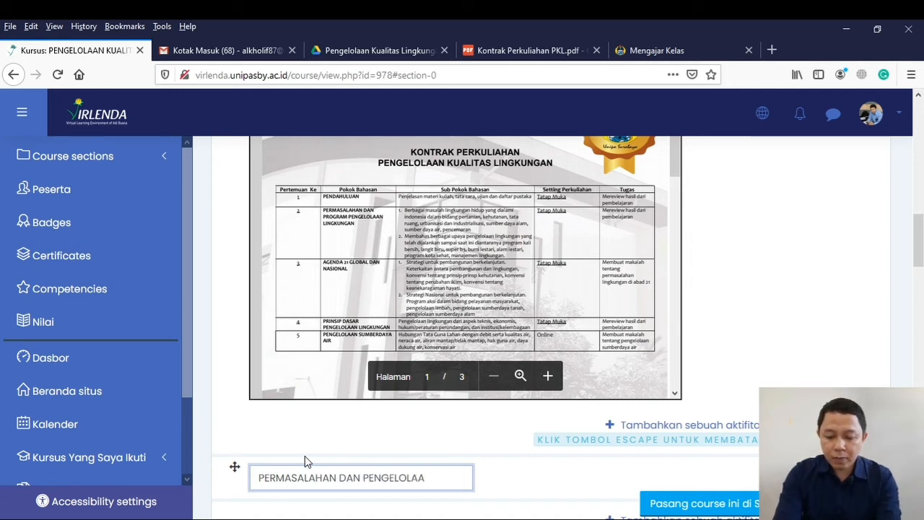
type("N LINGKUN")
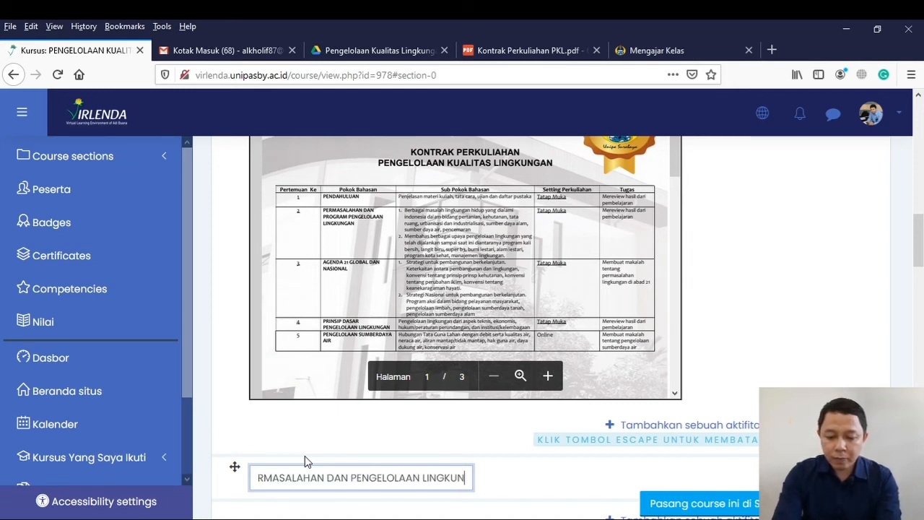
type("GAN")
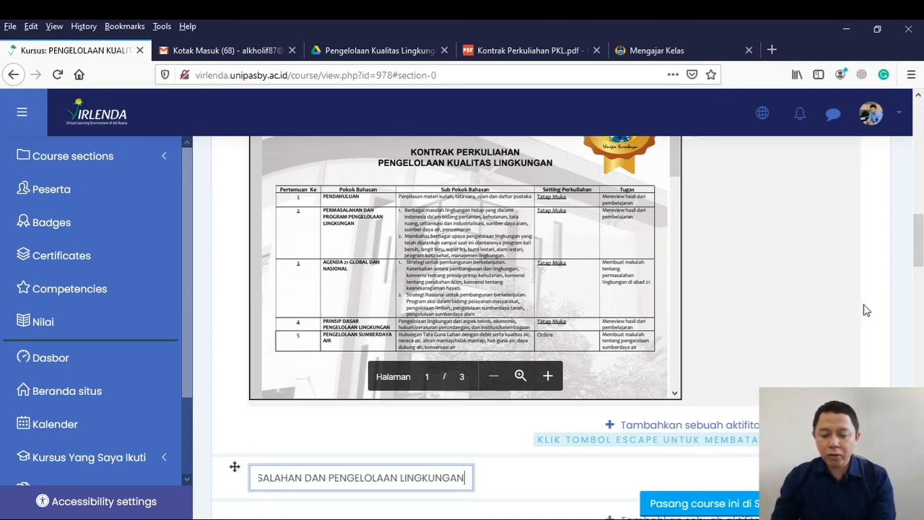
scroll(465, 396, "down", 2)
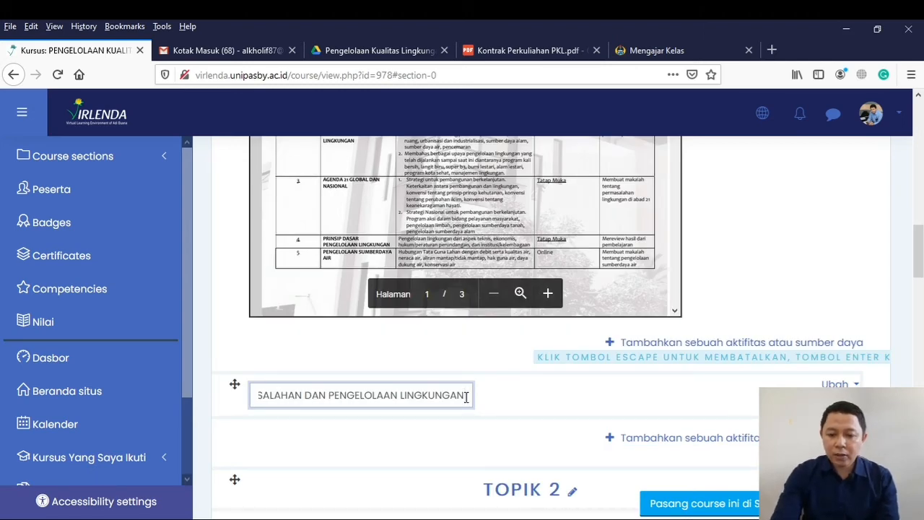
key("Return")
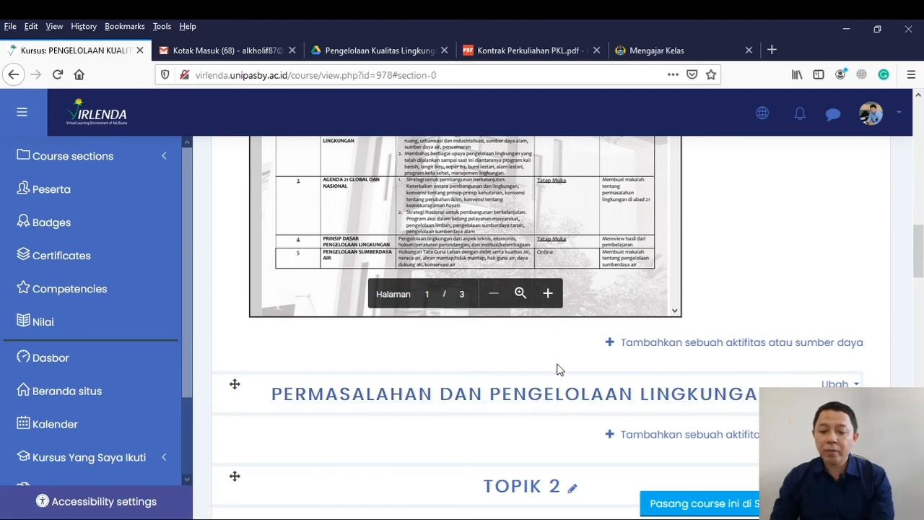
scroll(556, 369, "down", 2)
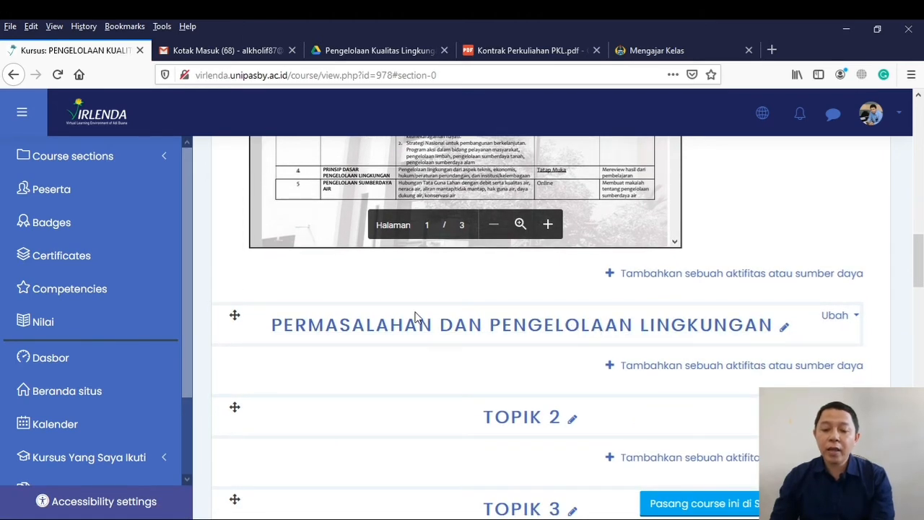
scroll(596, 392, "down", 2)
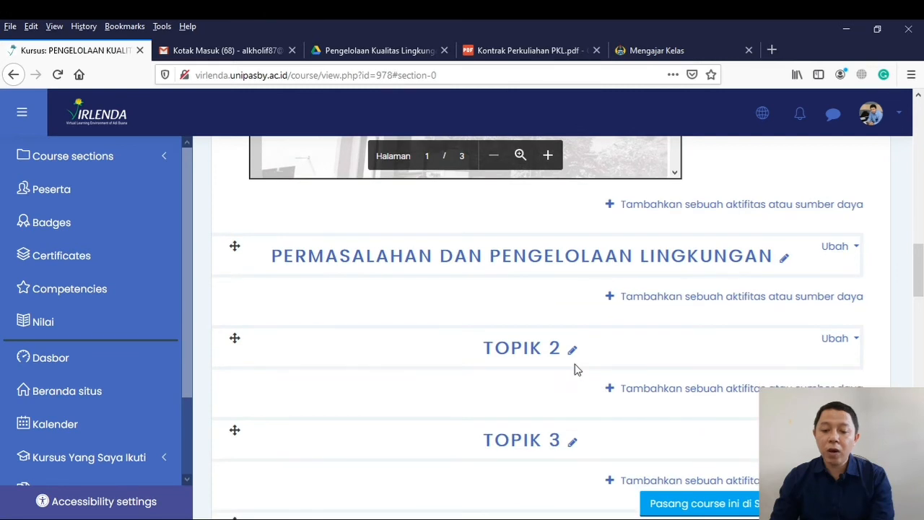
scroll(575, 368, "down", 10)
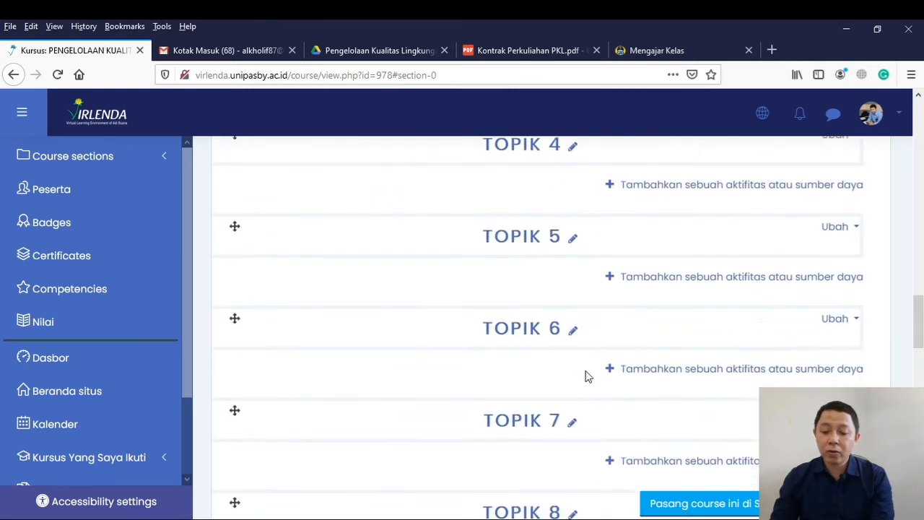
scroll(587, 376, "down", 5)
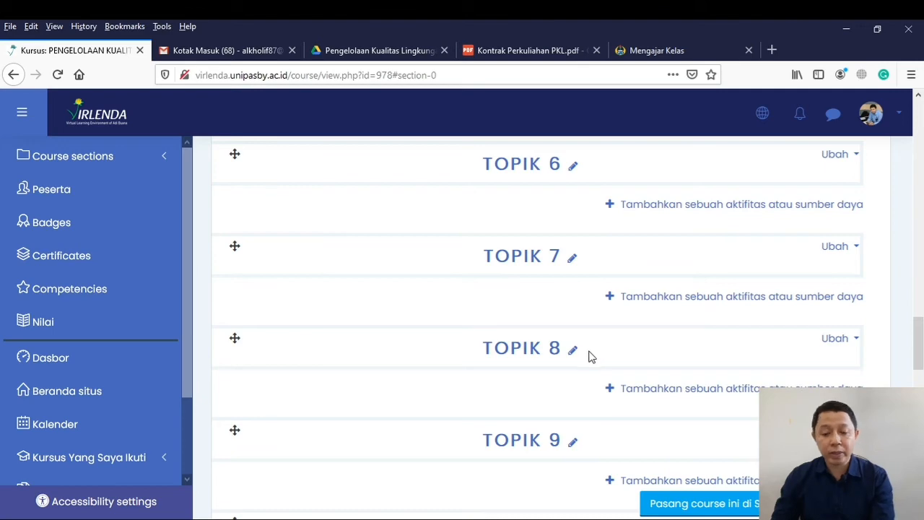
scroll(570, 332, "down", 10)
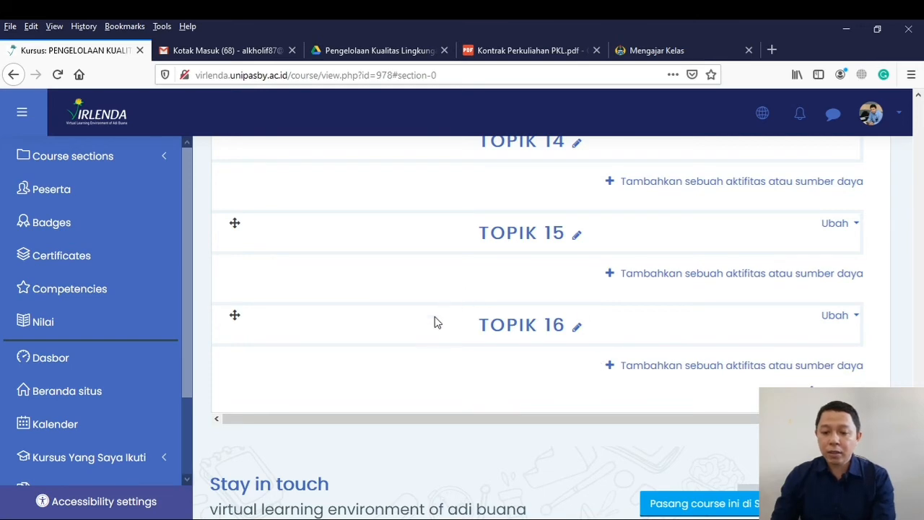
scroll(596, 321, "up", 5)
scroll(596, 321, "up", 8)
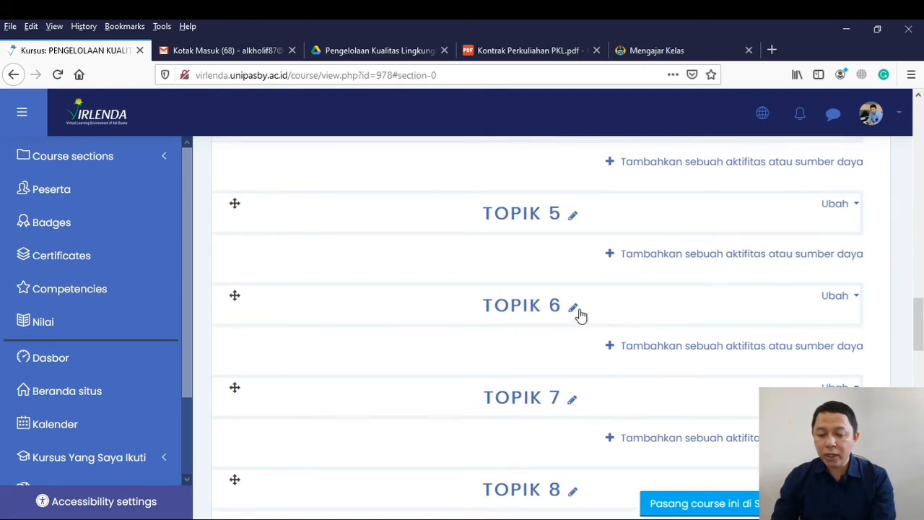
scroll(589, 325, "up", 6)
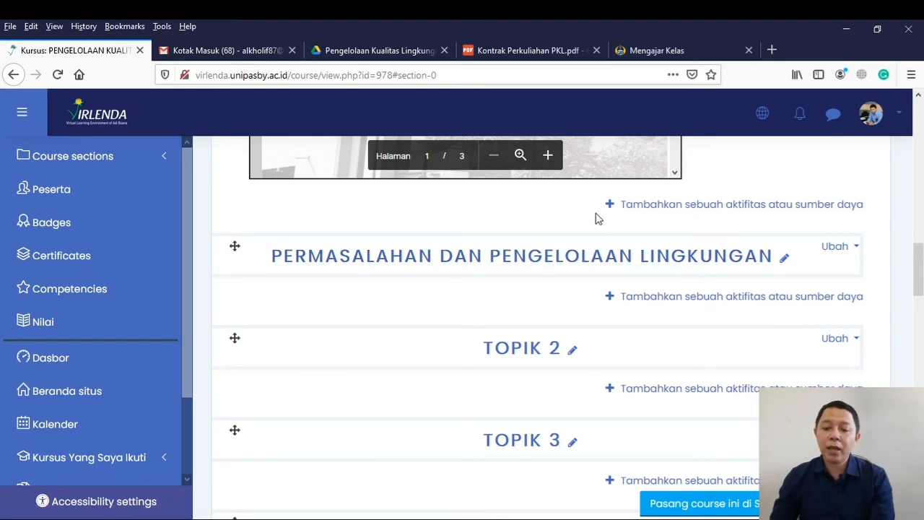
scroll(598, 217, "up", 3)
scroll(513, 250, "up", 3)
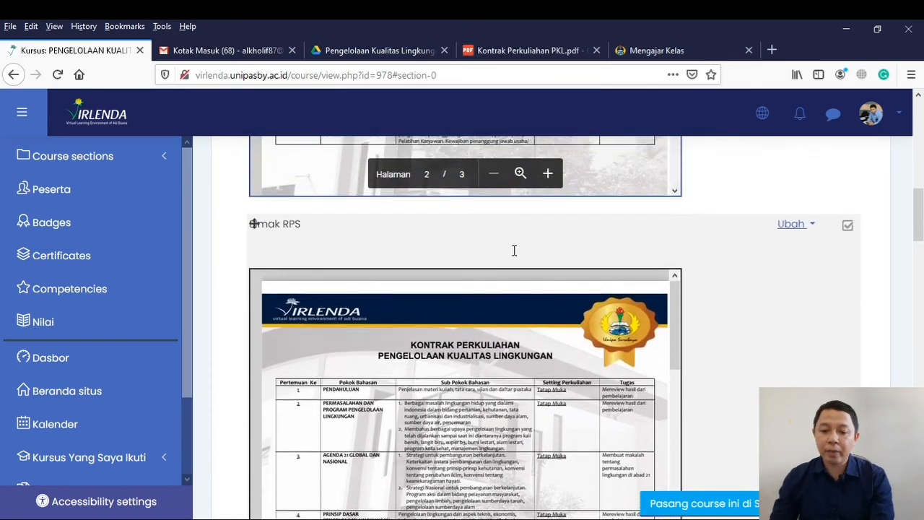
scroll(513, 250, "down", 6)
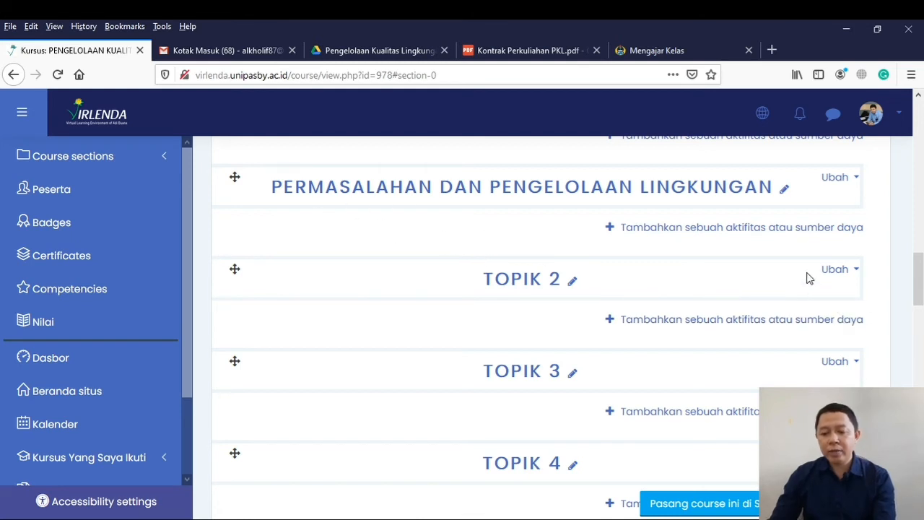
scroll(809, 279, "down", 1)
scroll(809, 278, "up", 1)
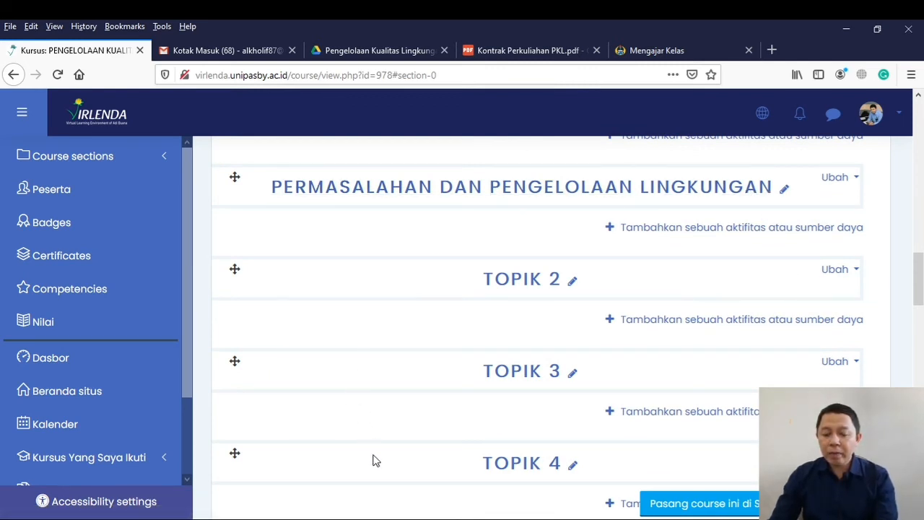
scroll(835, 243, "down", 2)
scroll(834, 243, "down", 9)
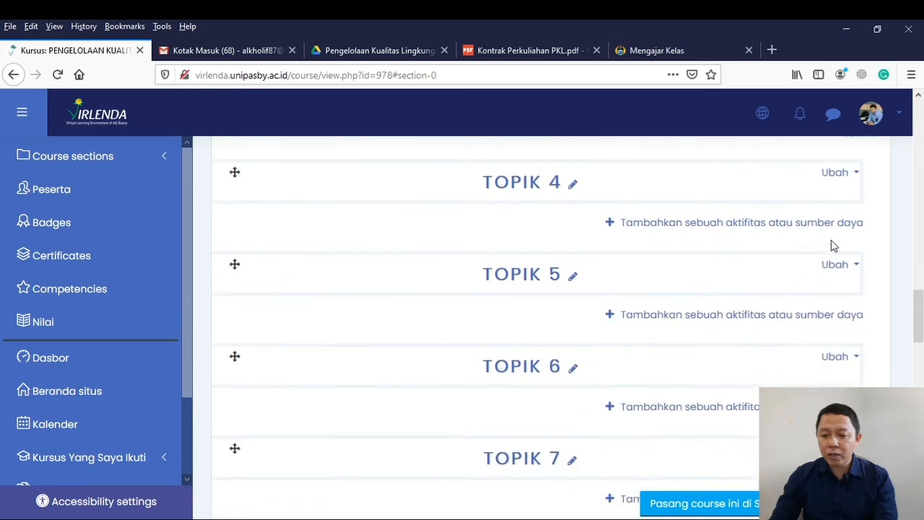
scroll(831, 245, "up", 4)
scroll(830, 248, "up", 12)
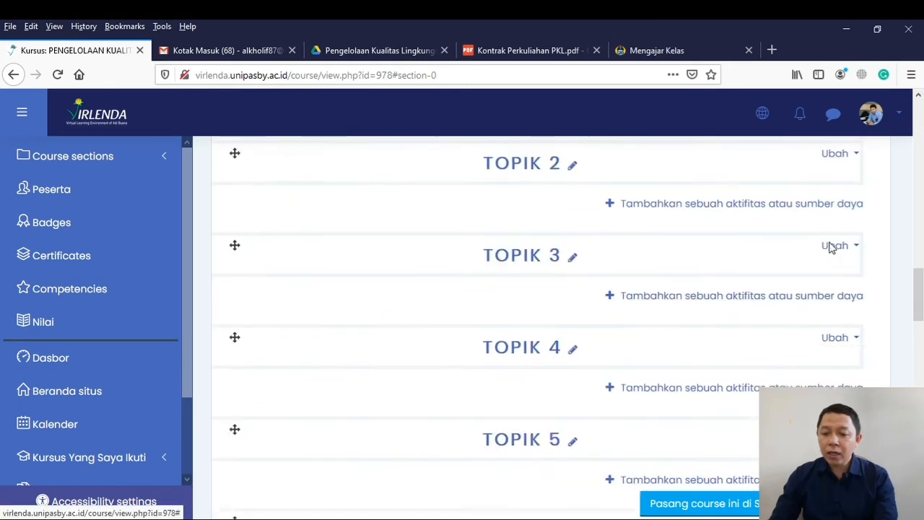
scroll(830, 247, "up", 2)
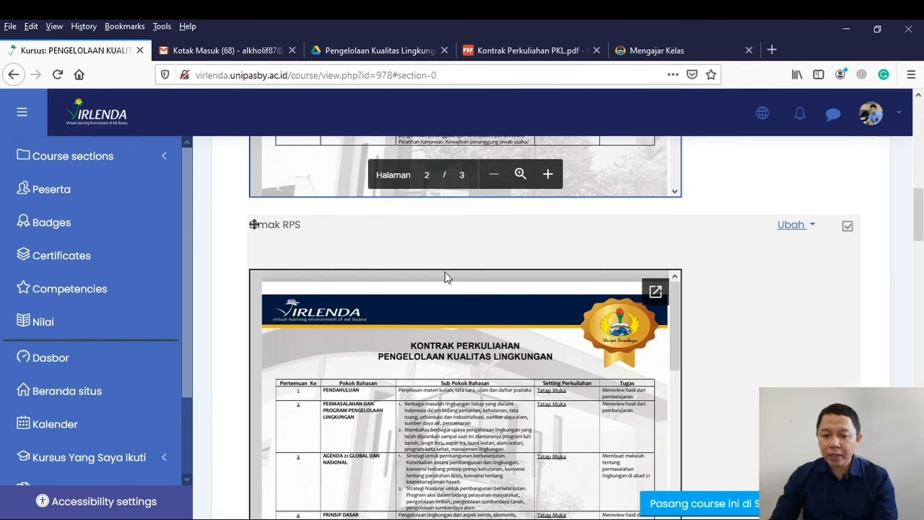
scroll(577, 293, "down", 10)
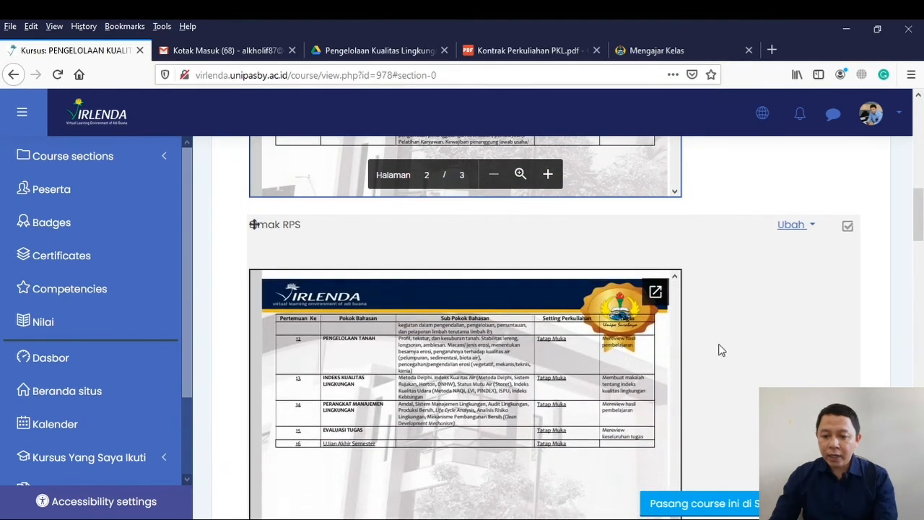
scroll(722, 348, "down", 5)
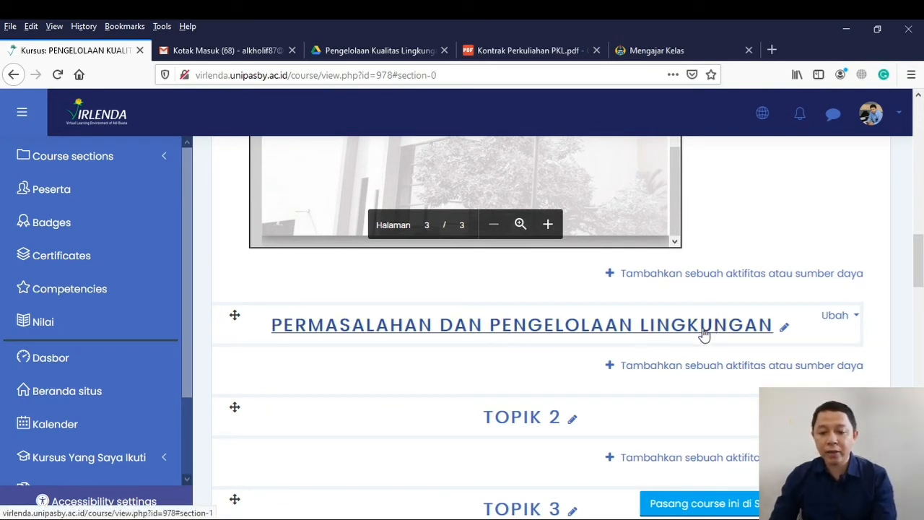
scroll(783, 352, "down", 2)
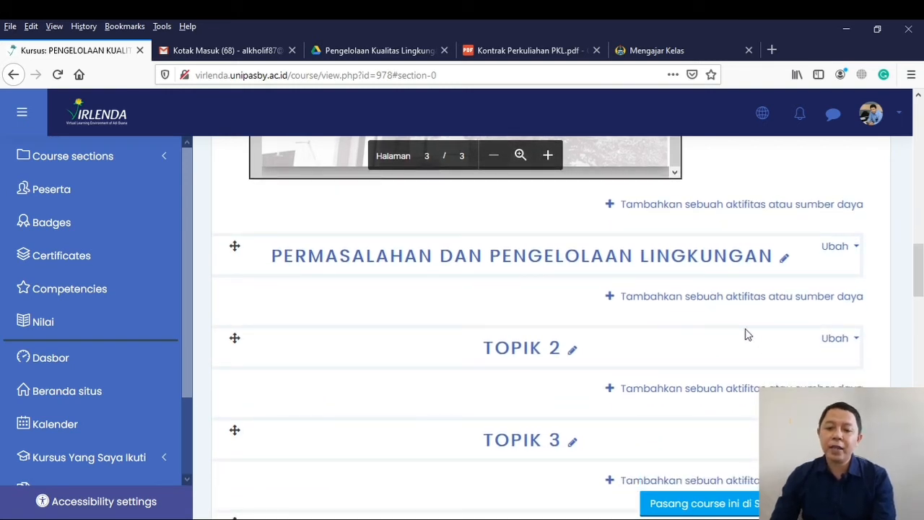
Choose Label from the activity chooser of the PERMASALAHAN DAN PENGELOLAAN LINGKUNGAN section and add it
left_click(688, 297)
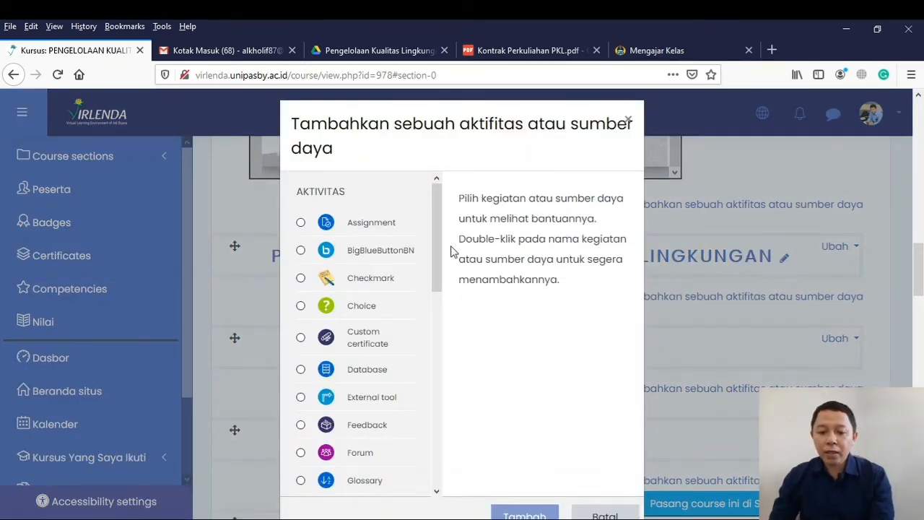
left_click_drag(434, 257, 438, 489)
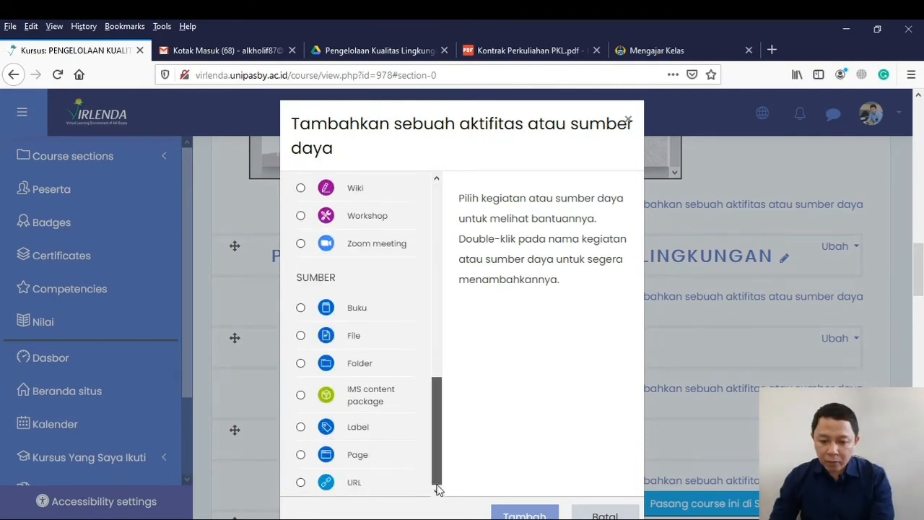
left_click(358, 428)
scroll(474, 491, "down", 3)
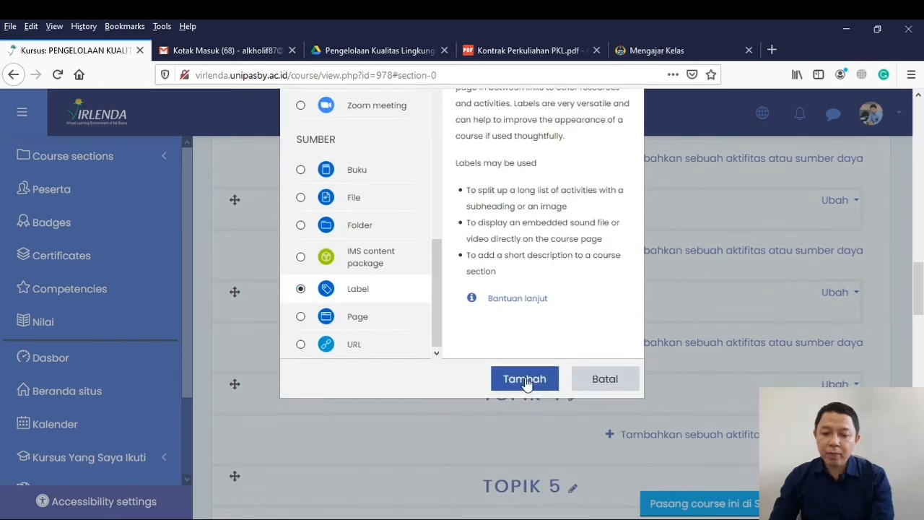
left_click(525, 381)
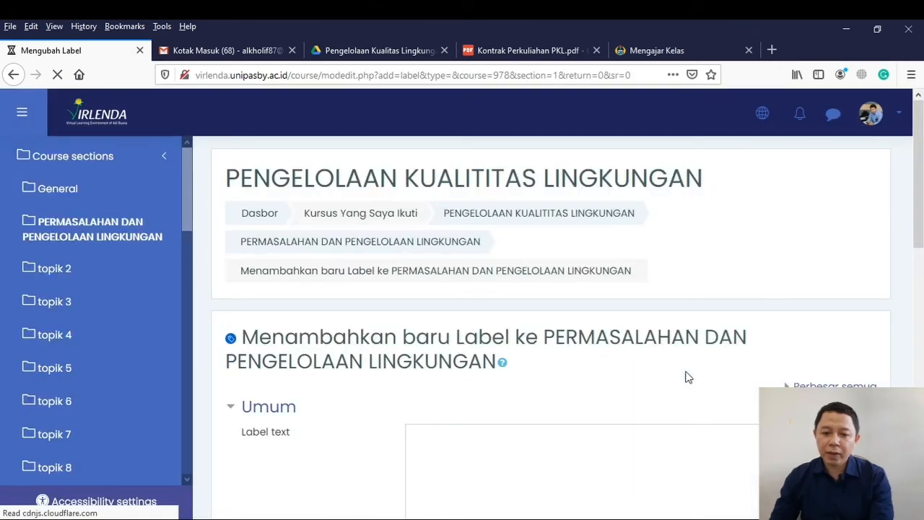
scroll(668, 343, "down", 3)
scroll(669, 344, "down", 1)
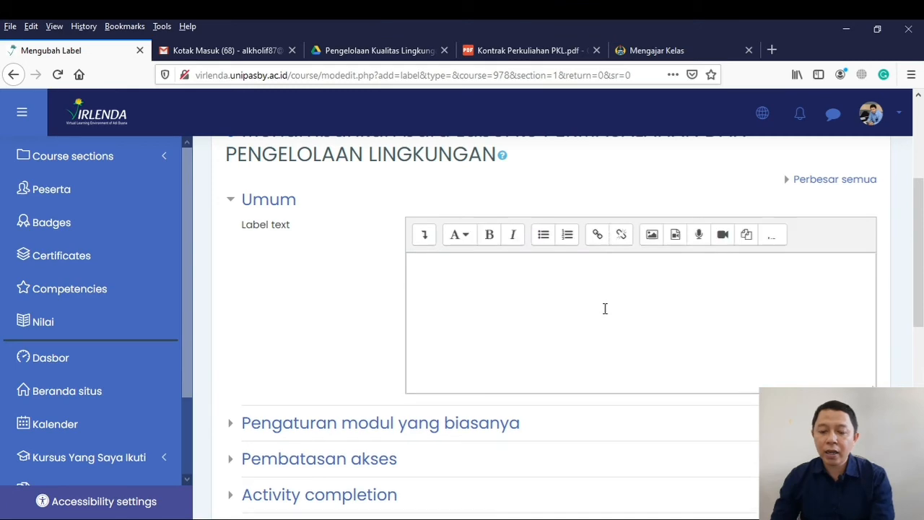
Close Kontrak Perkuliahan PKL.pdf and preview Pertemuan 1 (Permasalahan & Pengelolaan Lingkungan).pptx in the Drive folder
left_click(536, 53)
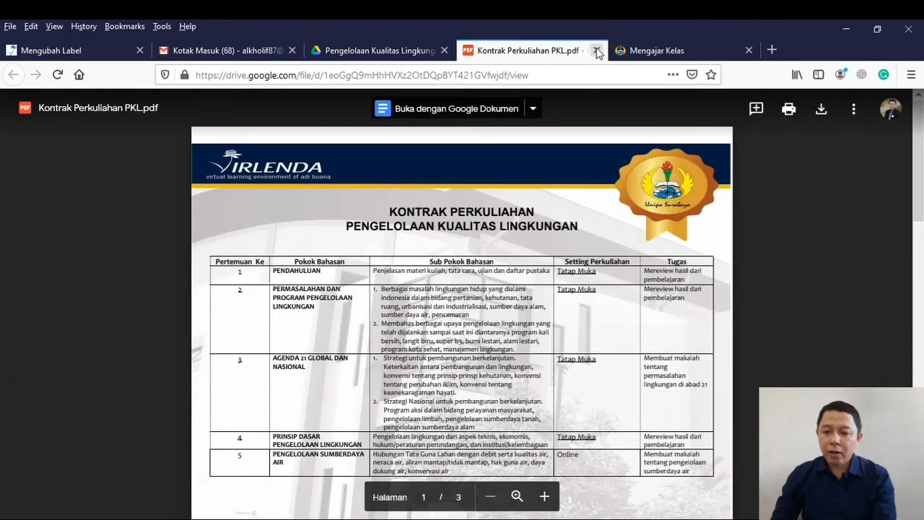
left_click(597, 50)
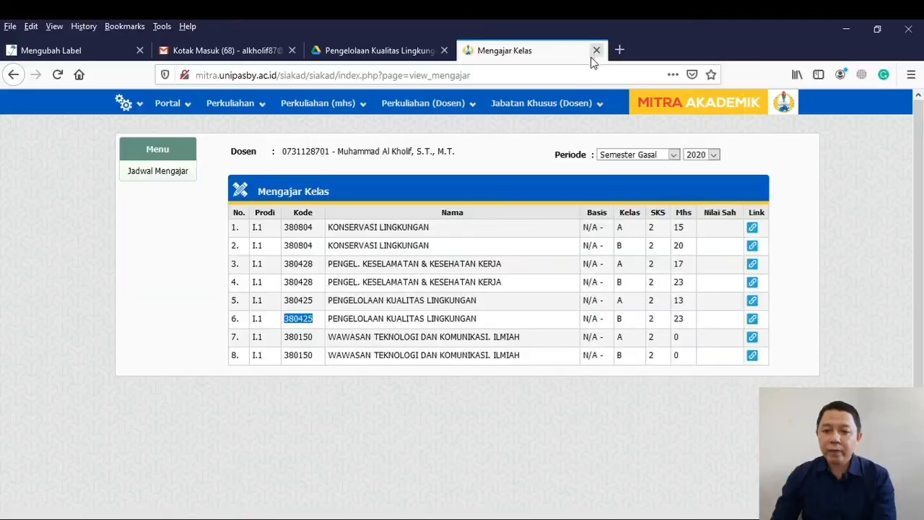
left_click(372, 50)
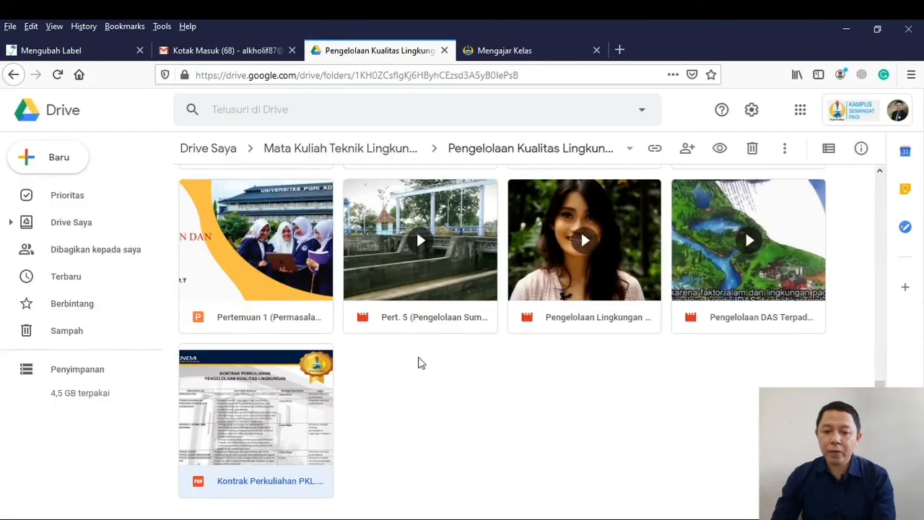
left_click(257, 280)
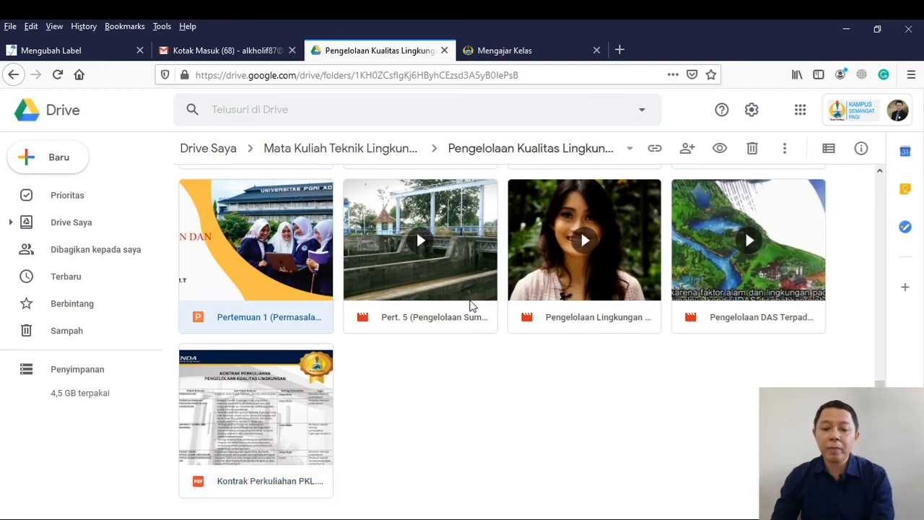
double_click(273, 315)
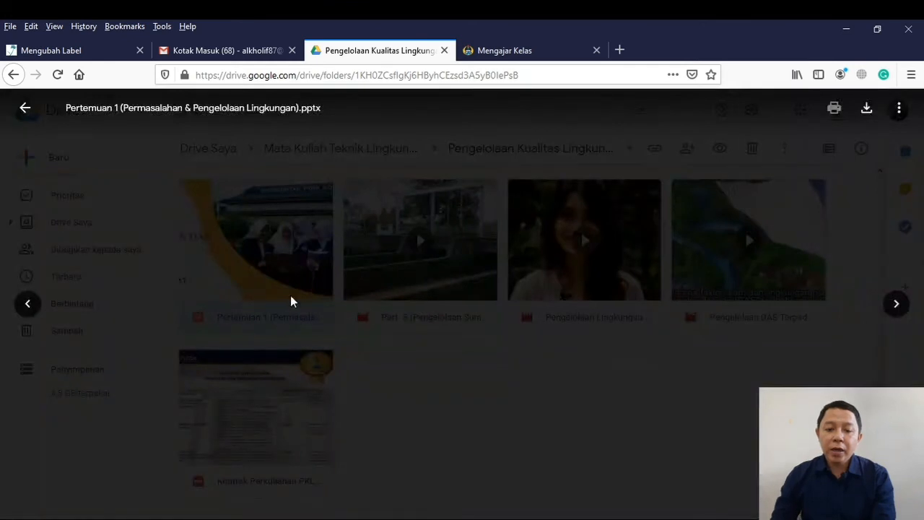
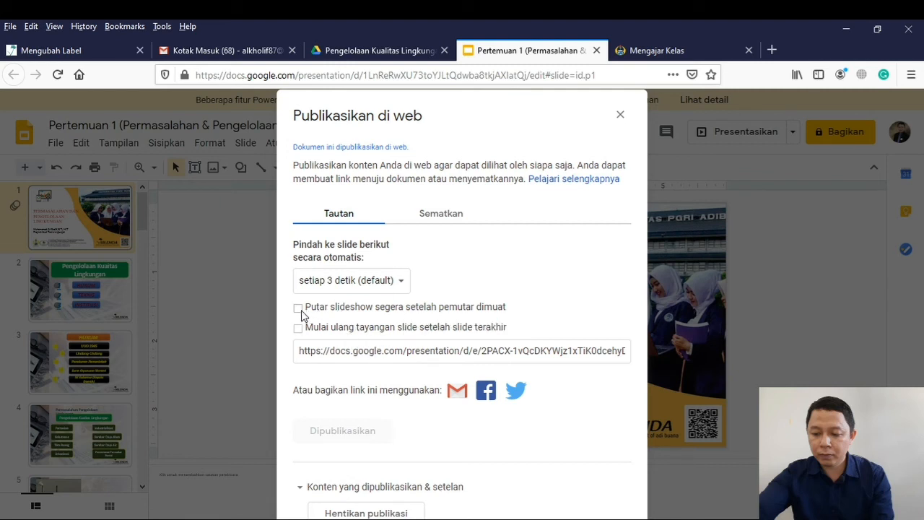
Switch Publish to the web to the Sematkan (Embed) tab to show the slideshow's iframe code
left_click(440, 220)
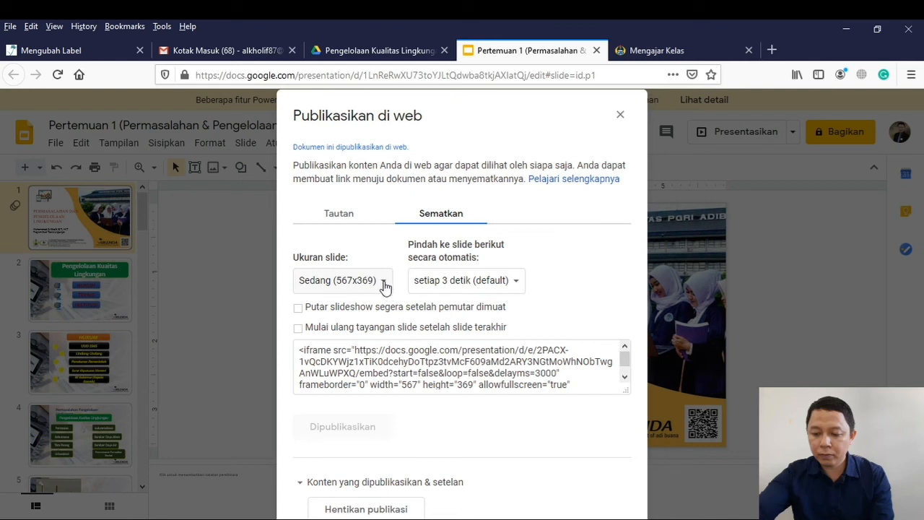
Set the embed size to Kecil (284x199), copy the iframe code, and enable autoplay on load
left_click(385, 286)
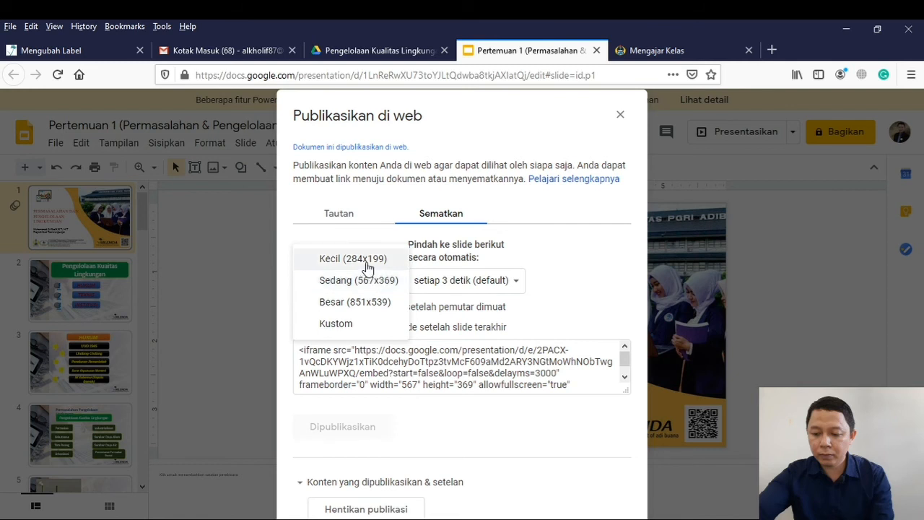
left_click(365, 260)
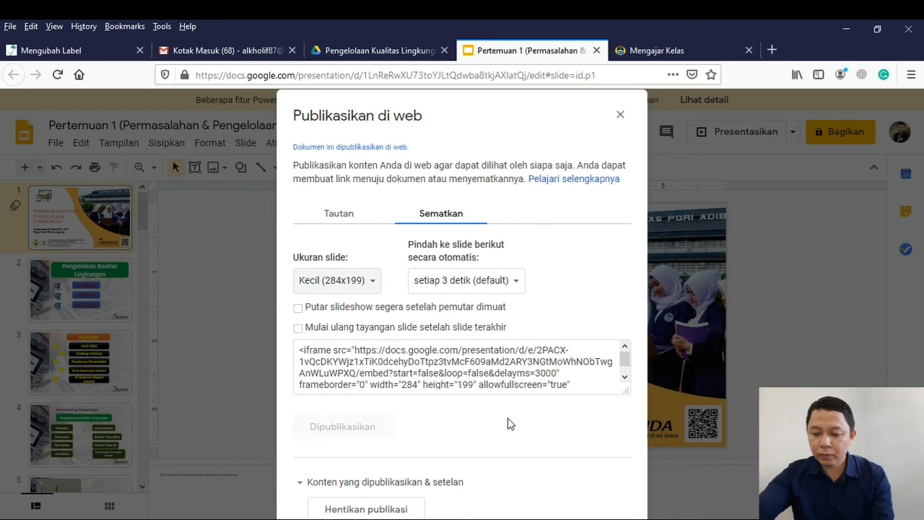
left_click(582, 385)
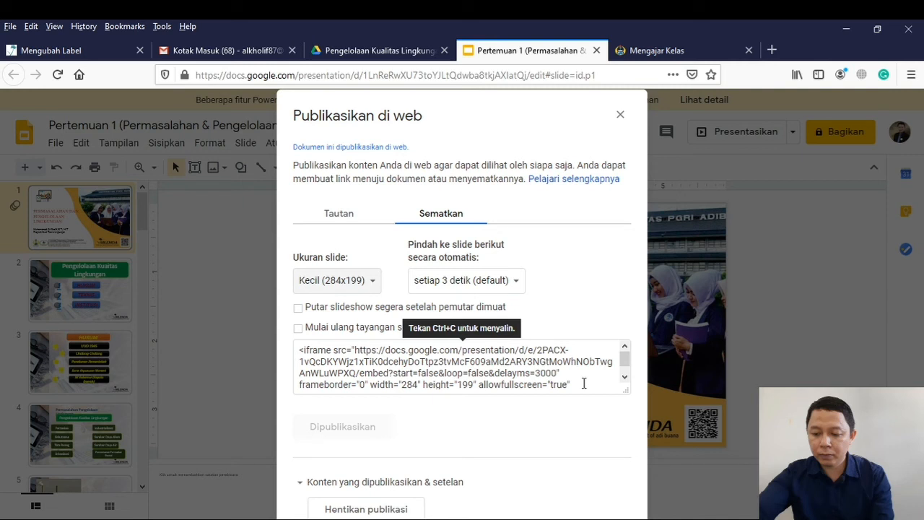
left_click_drag(584, 383, 229, 306)
key("ctrl+c")
left_click(577, 381)
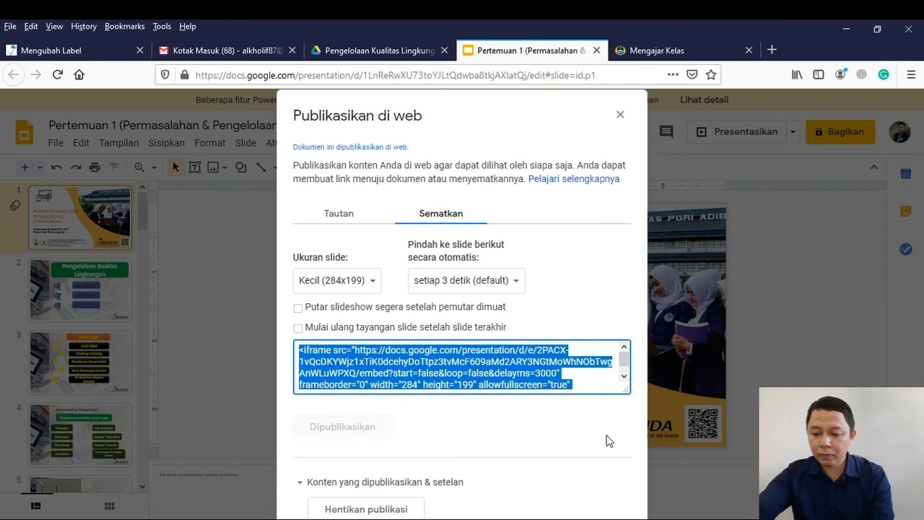
left_click(570, 366)
left_click(299, 308)
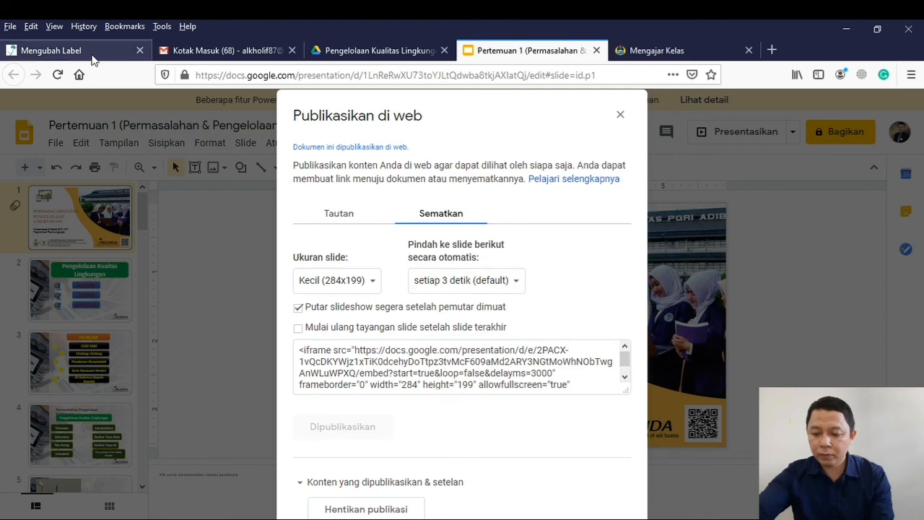
Paste the 284x199 Google Slides iframe code into the label's HTML source and save the label
left_click(93, 59)
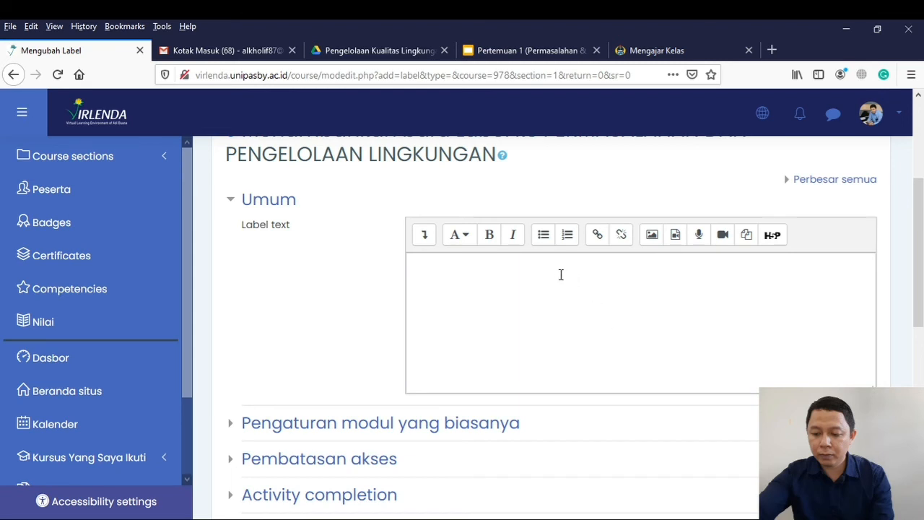
left_click(424, 235)
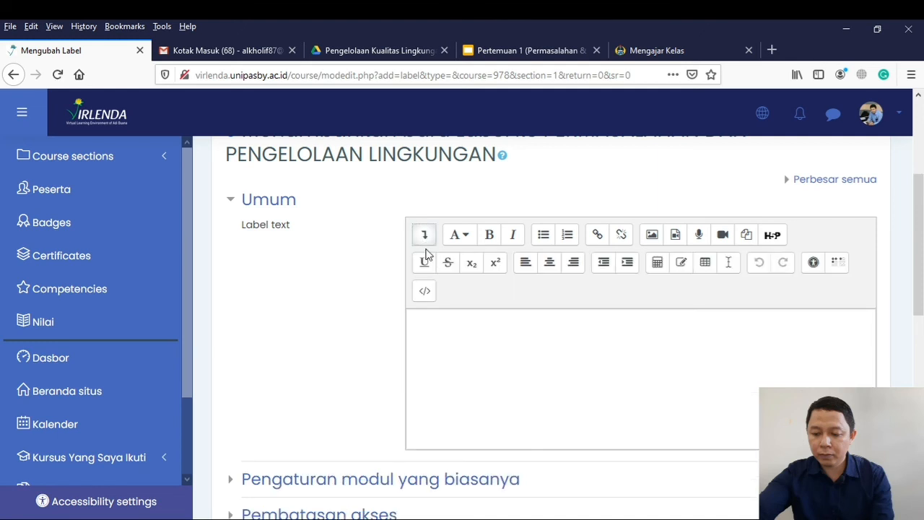
left_click(425, 293)
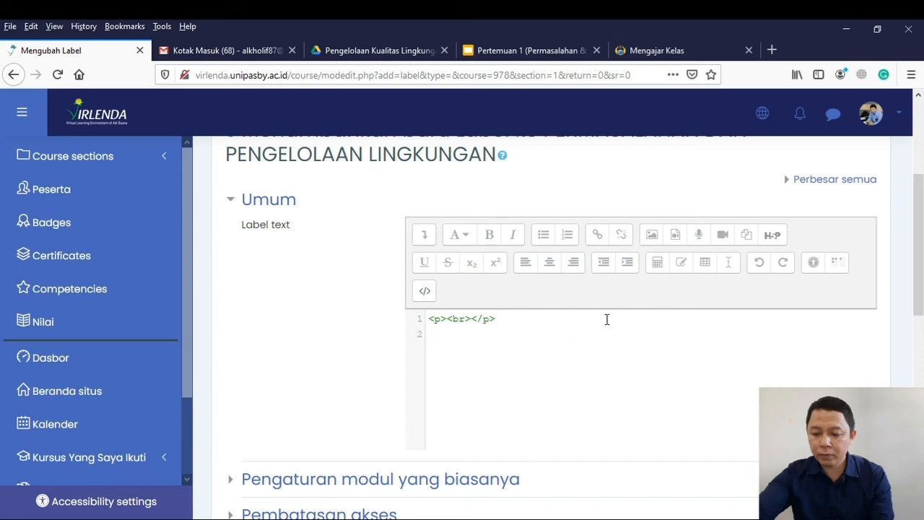
key("ctrl+v")
scroll(659, 397, "down", 10)
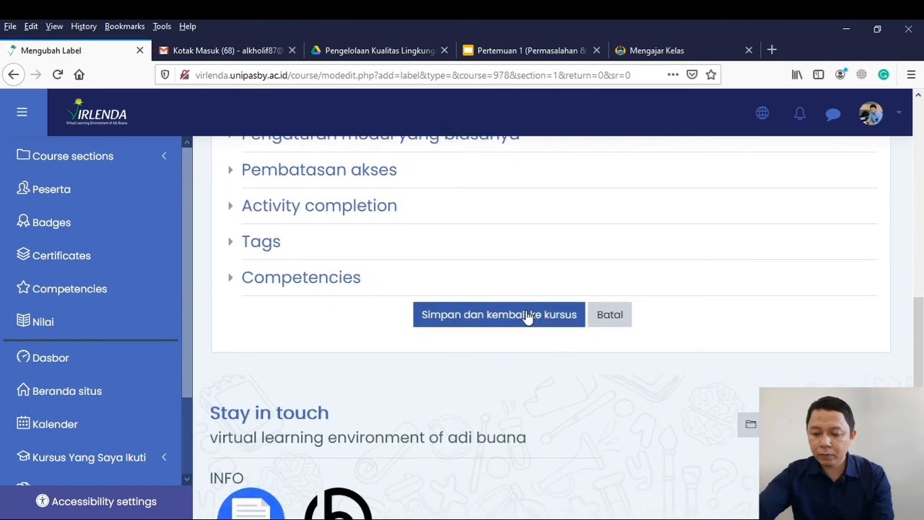
left_click(527, 318)
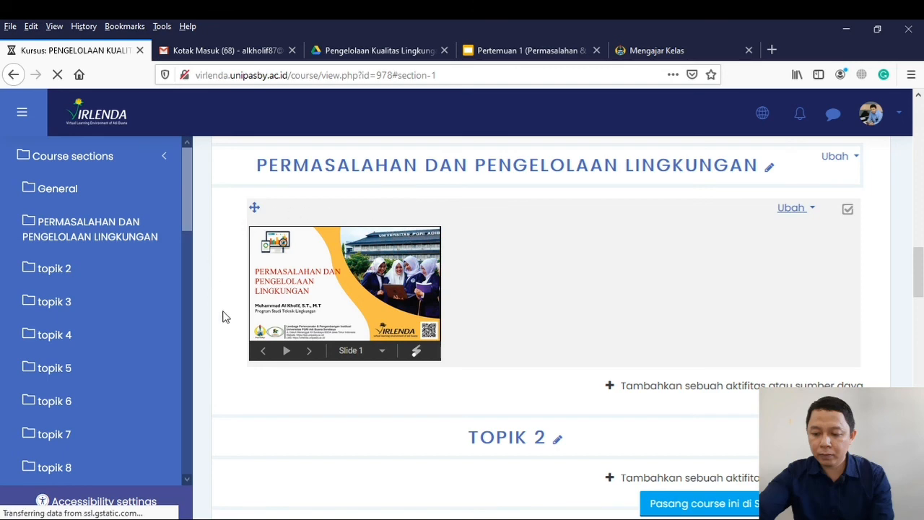
Scroll the course page to check the embedded slideshow at slide 1 in the new label
scroll(495, 336, "up", 4)
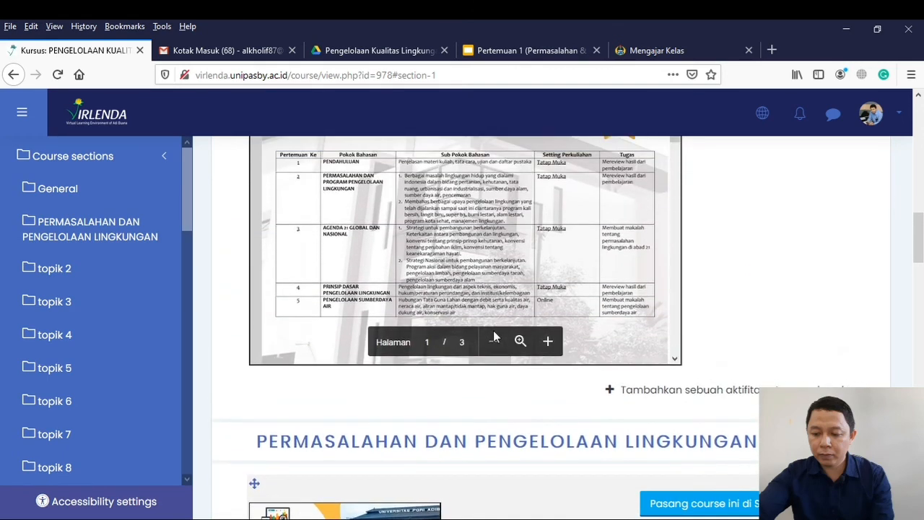
scroll(540, 269, "up", 2)
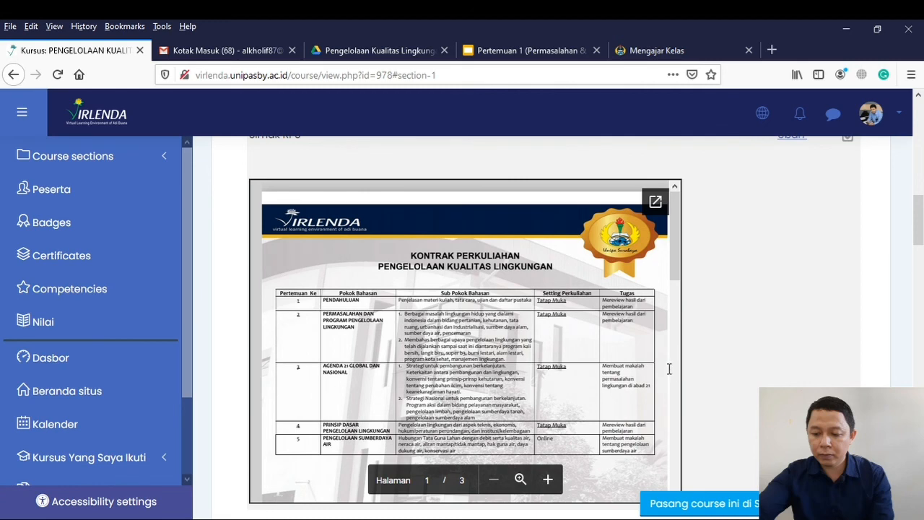
scroll(665, 373, "down", 2)
scroll(662, 366, "up", 2)
scroll(754, 239, "down", 3)
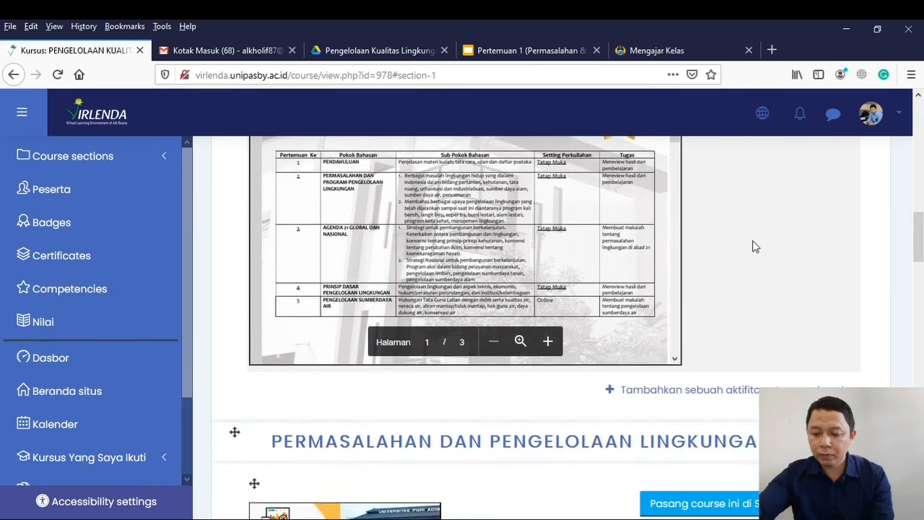
scroll(750, 247, "down", 1)
scroll(758, 247, "down", 1)
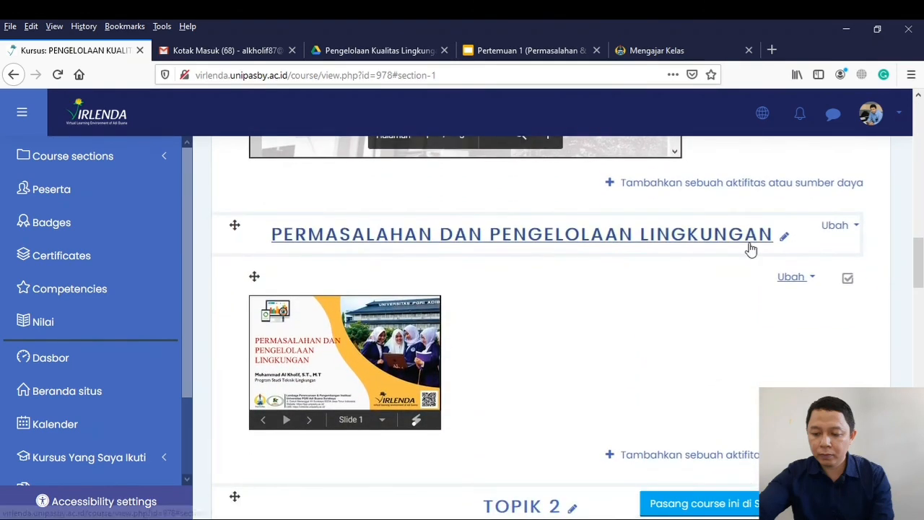
scroll(711, 271, "down", 2)
scroll(650, 268, "up", 1)
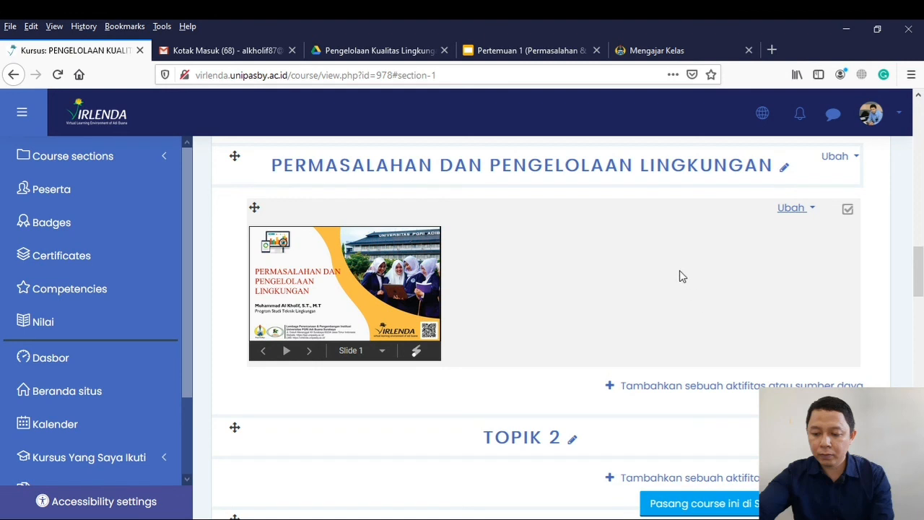
scroll(680, 276, "down", 2)
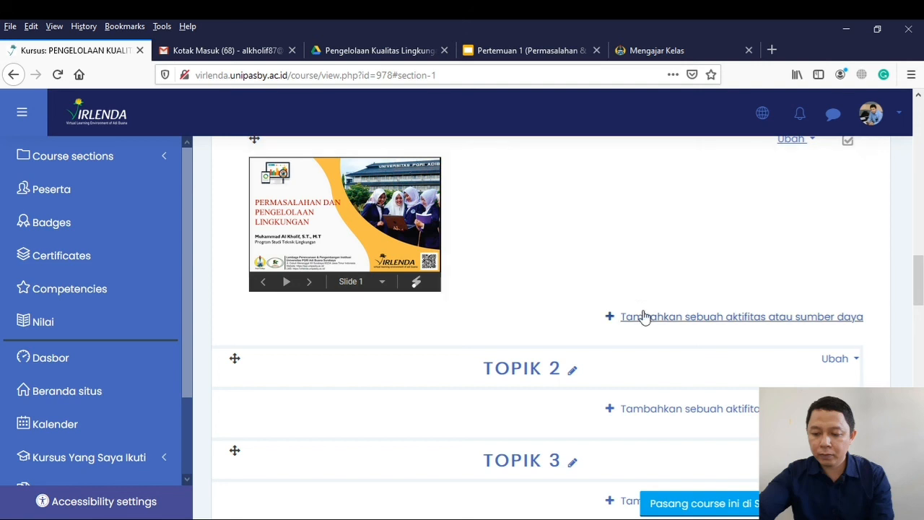
left_click(639, 316)
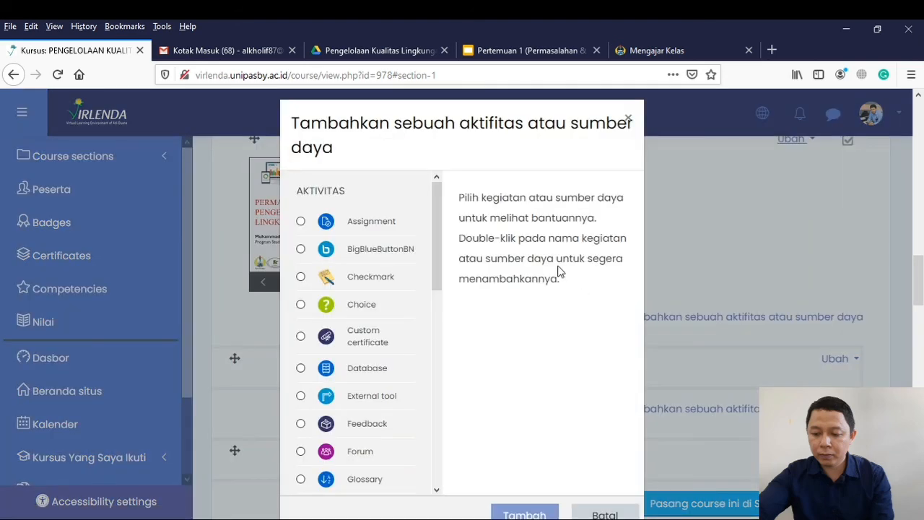
left_click_drag(438, 223, 440, 453)
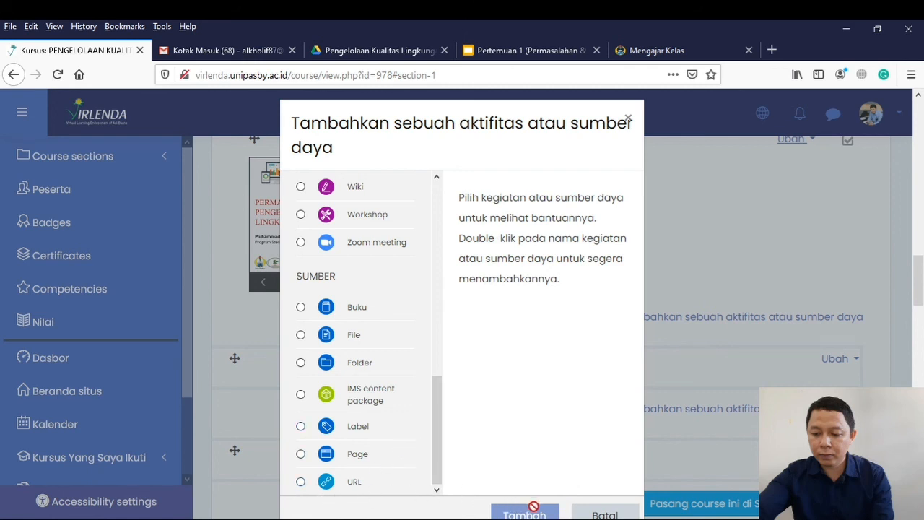
left_click(606, 513)
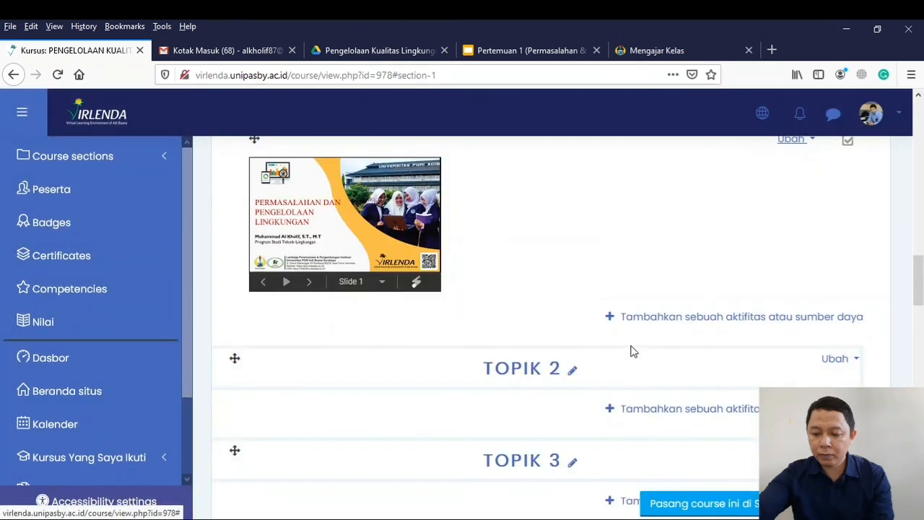
scroll(561, 226, "up", 1)
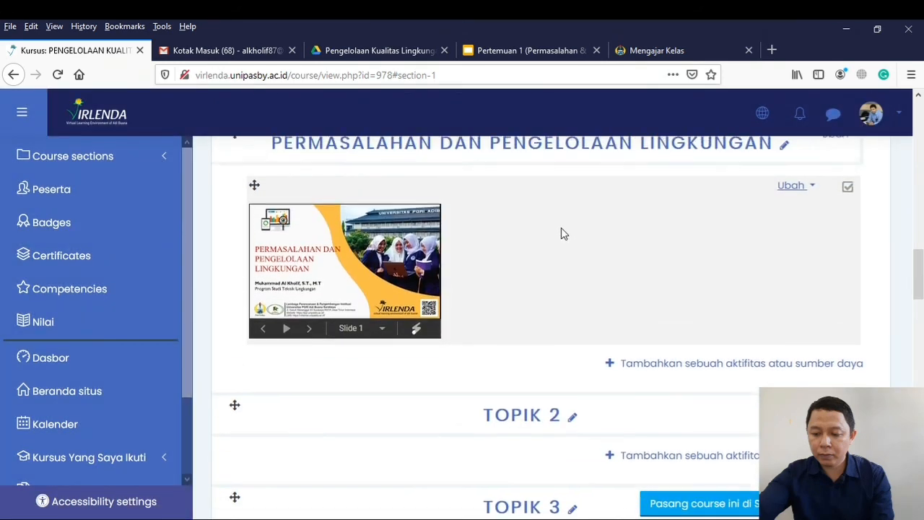
scroll(561, 227, "down", 4)
scroll(561, 227, "down", 5)
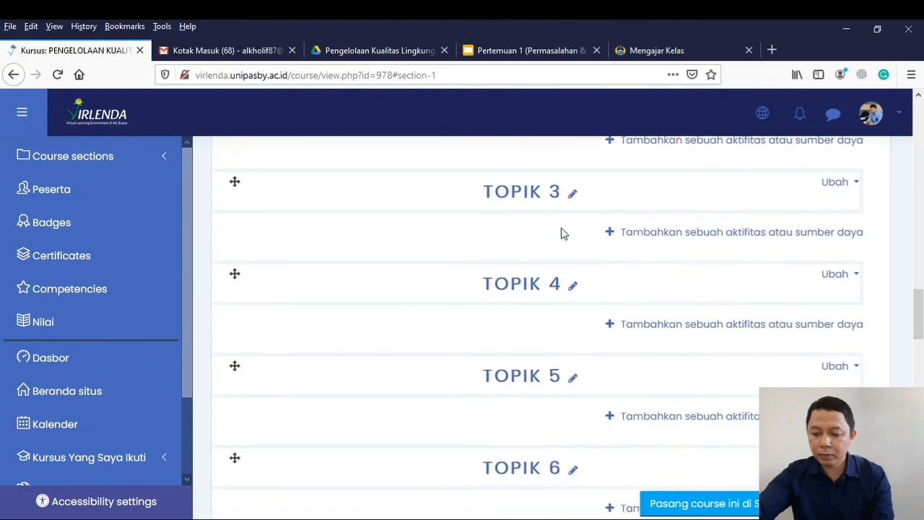
scroll(561, 228, "down", 3)
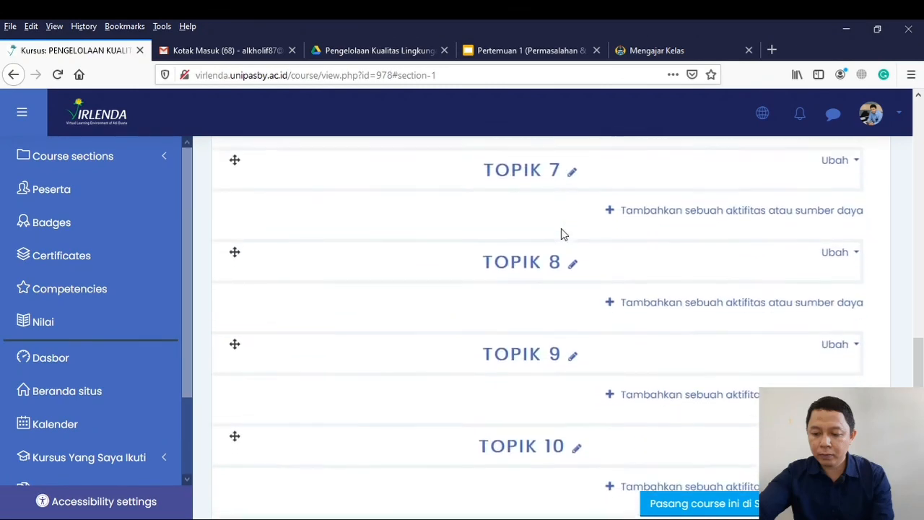
scroll(561, 228, "down", 1)
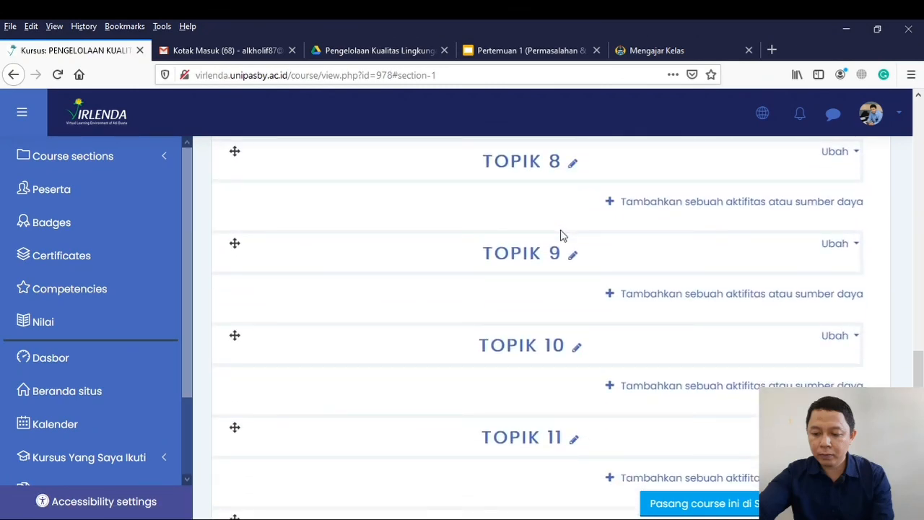
scroll(561, 236, "up", 10)
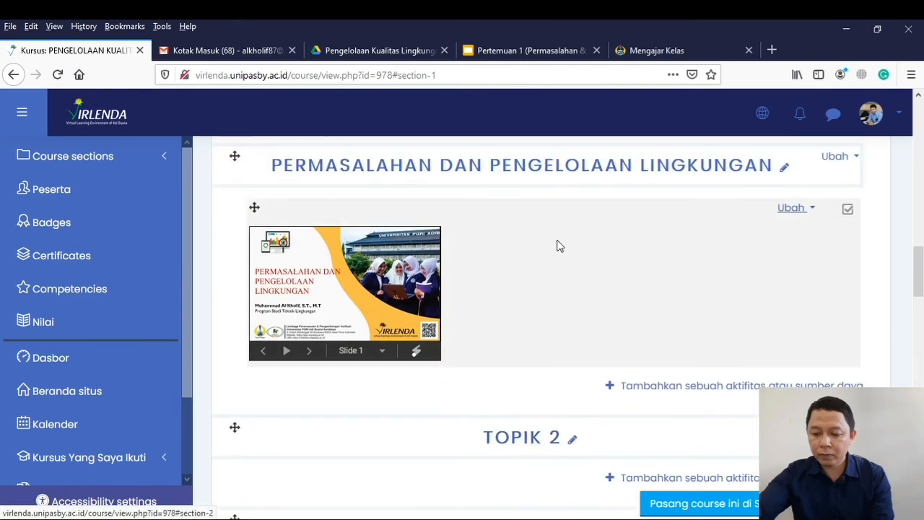
scroll(556, 246, "up", 5)
scroll(558, 240, "down", 15)
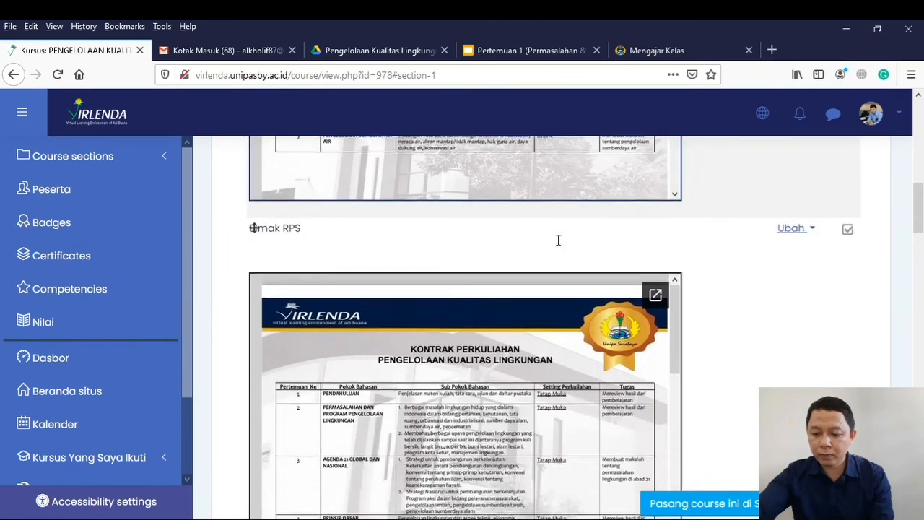
scroll(553, 246, "down", 13)
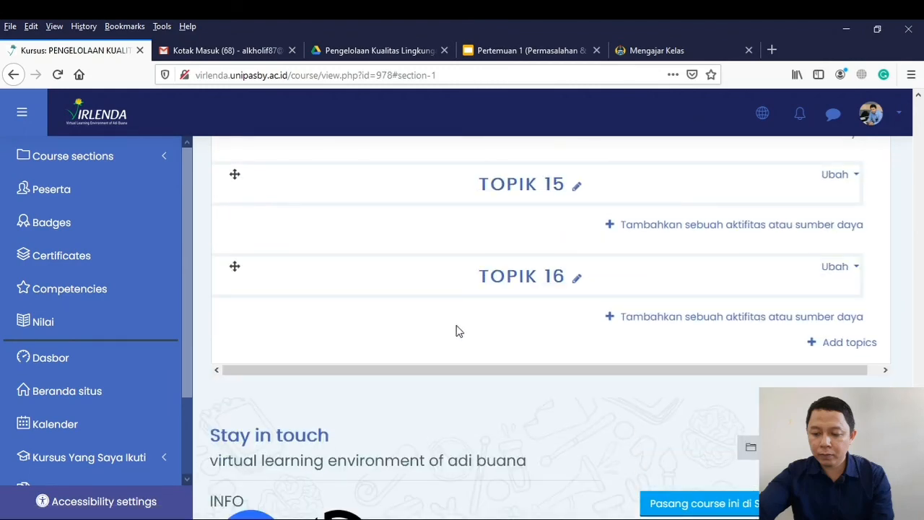
scroll(446, 357, "up", 10)
scroll(465, 336, "up", 7)
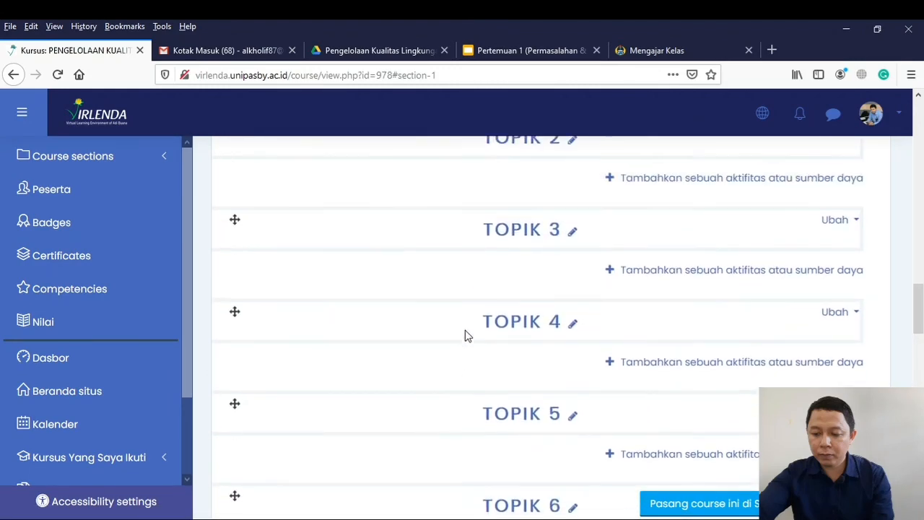
scroll(532, 221, "up", 4)
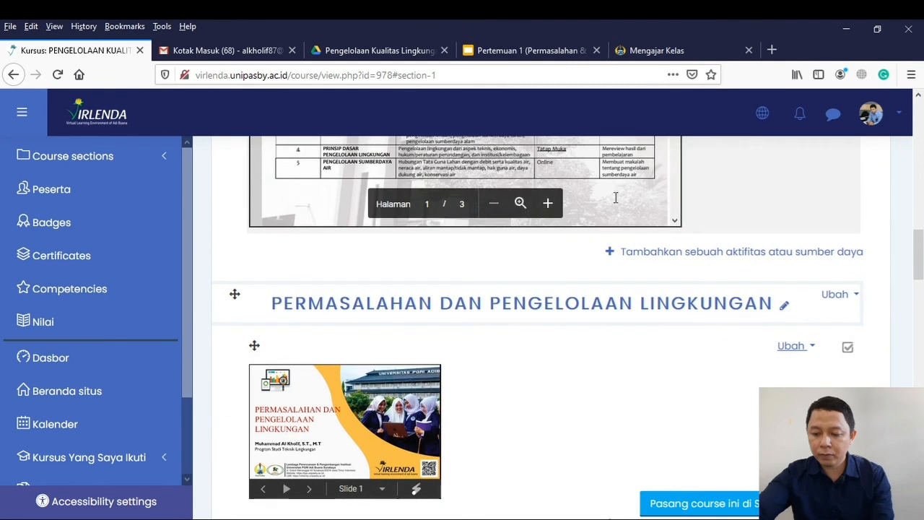
scroll(532, 309, "down", 2)
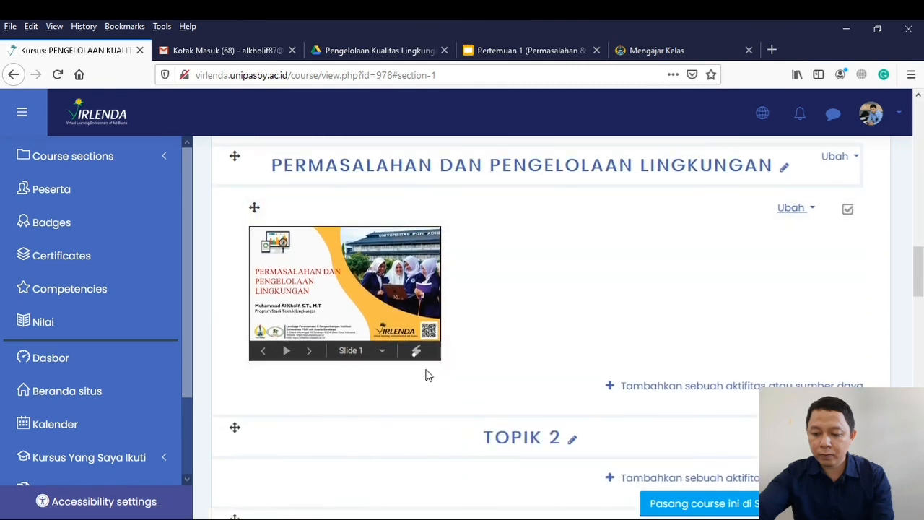